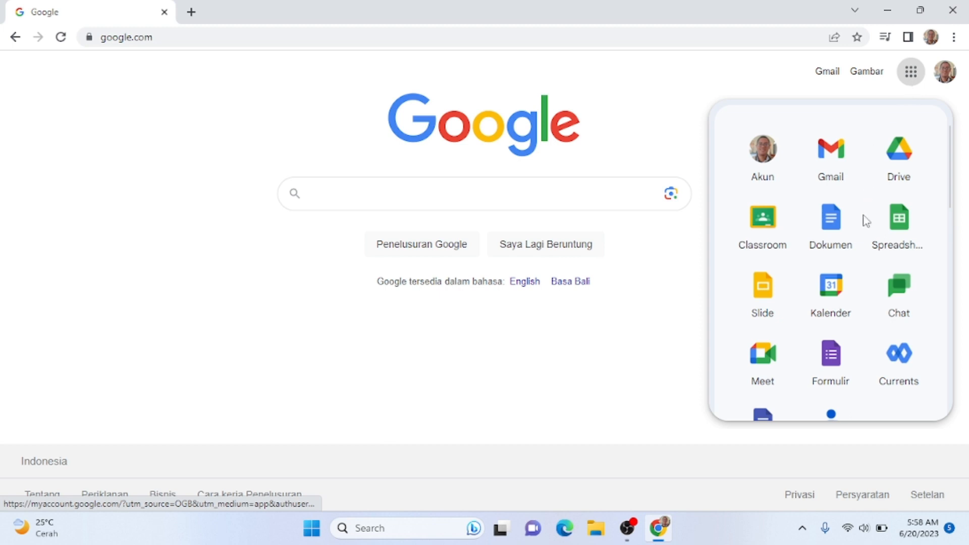
- Open Google Forms and create a new blank form
click(828, 371)
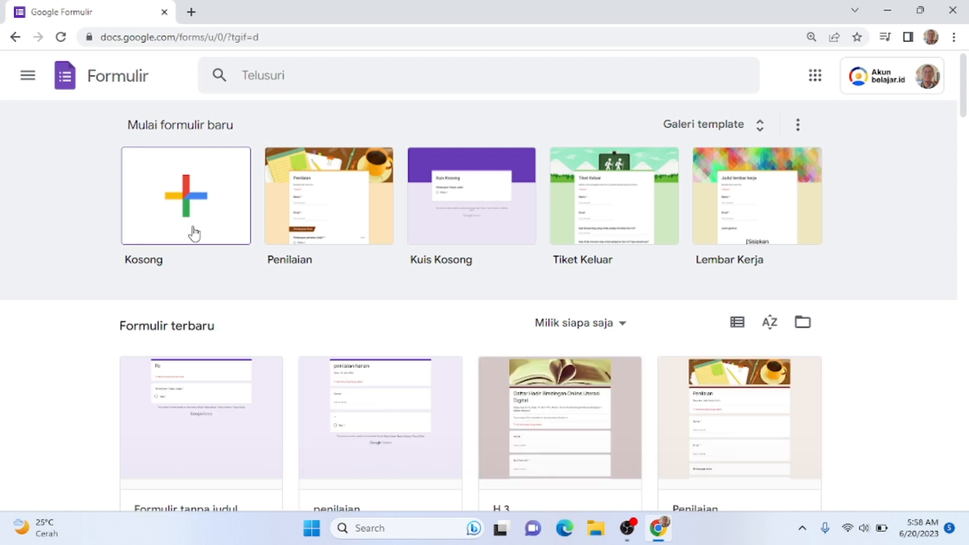
click(195, 234)
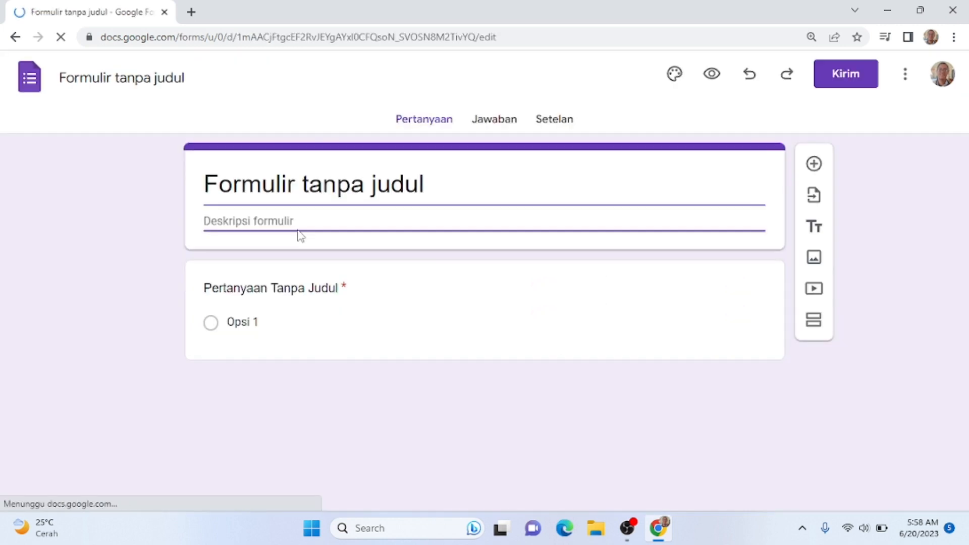
- Title the form "Penilaian Mingguan" and apply the same title as the form's file name
click(421, 184)
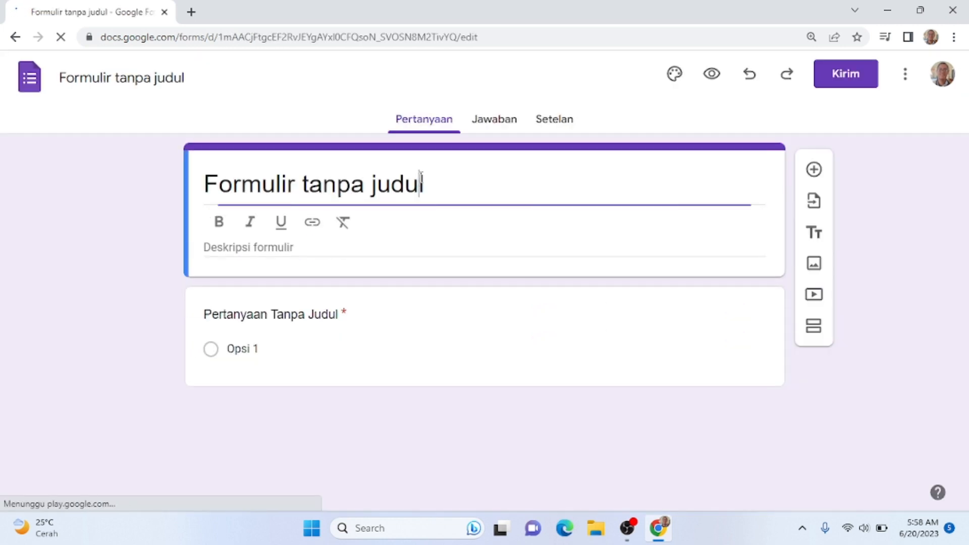
drag(434, 179, 201, 185)
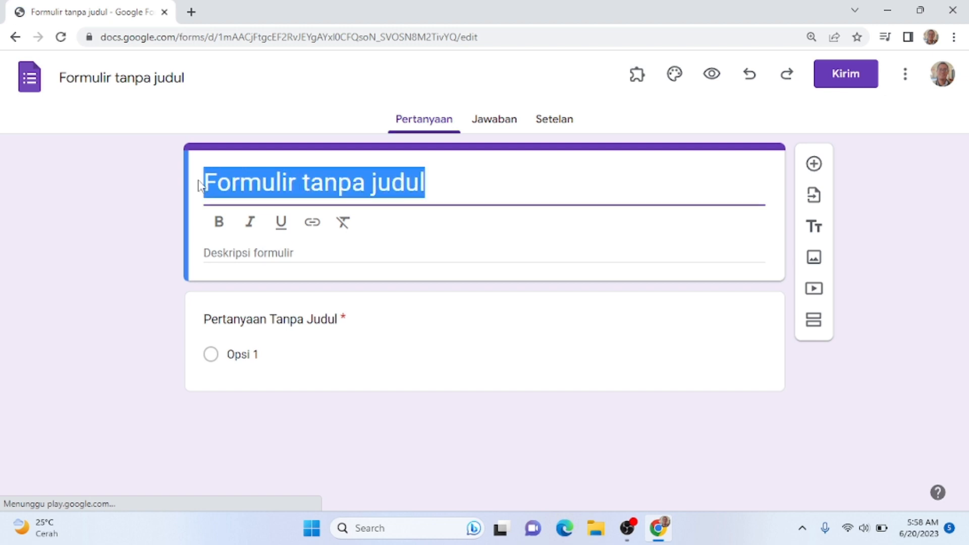
text(Pe)
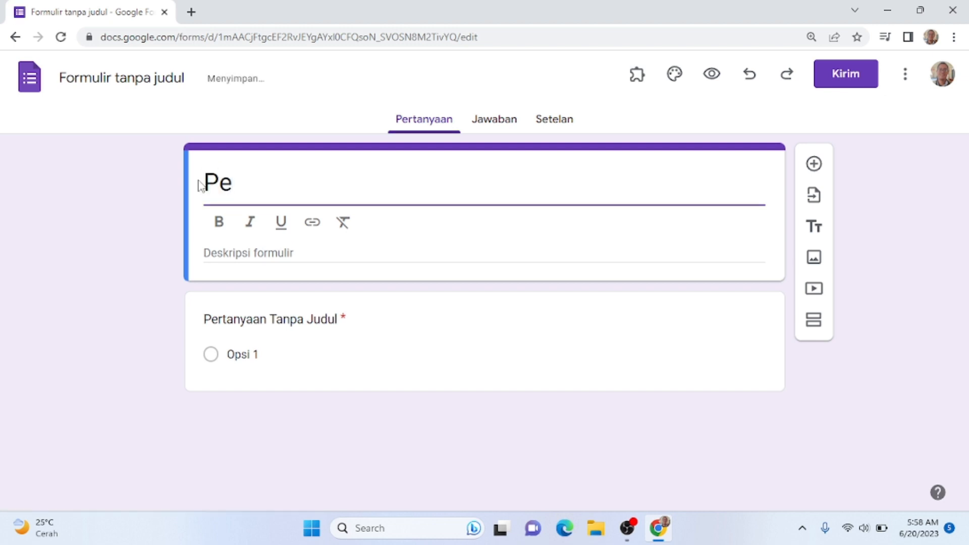
text(nilaian )
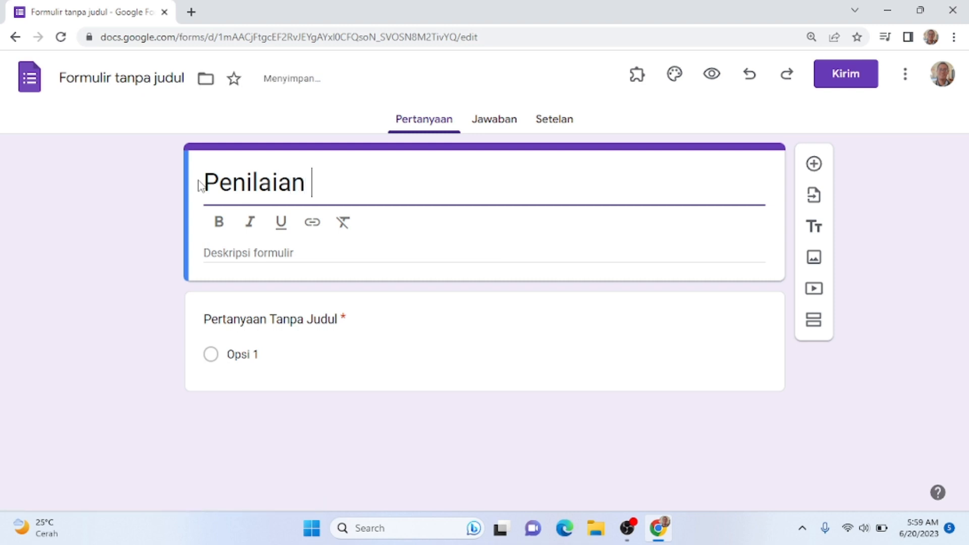
text(mMinggua)
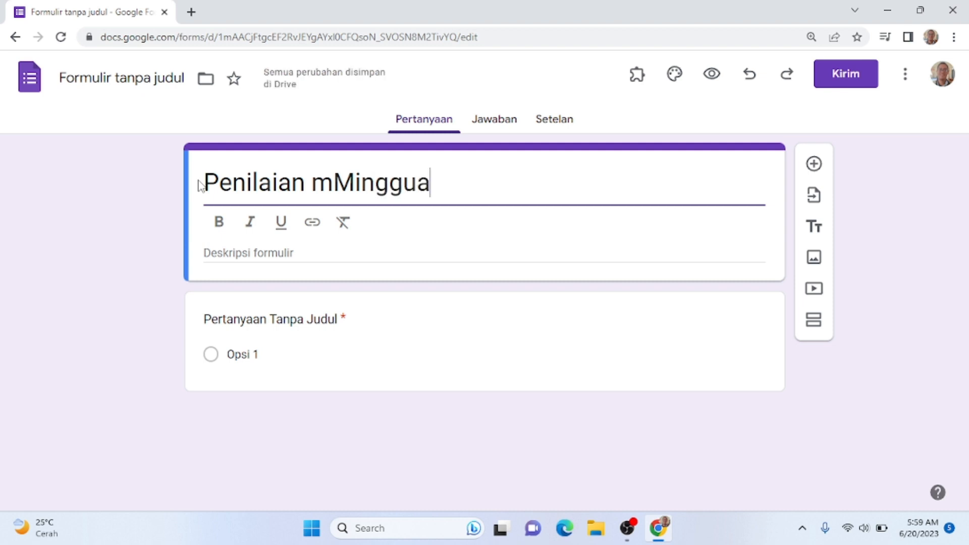
text(n)
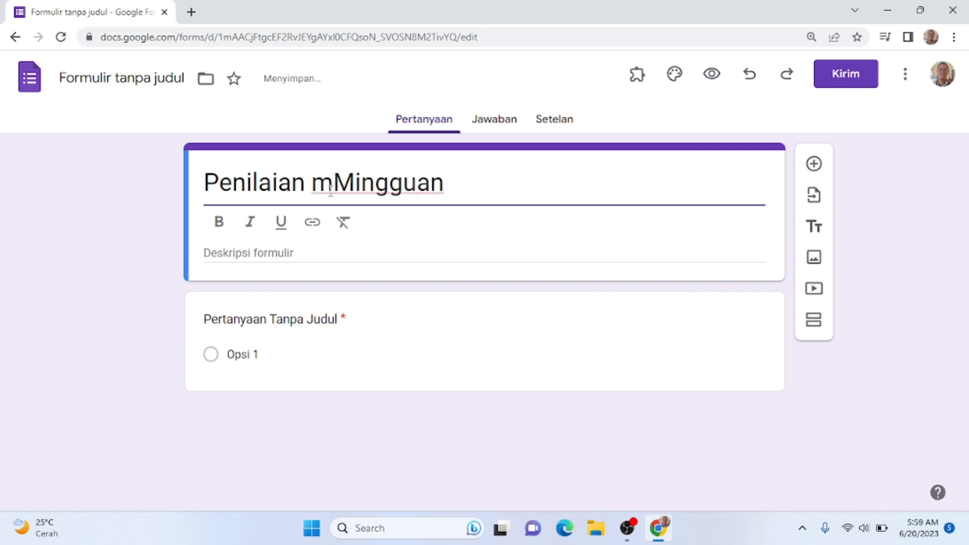
click(334, 189)
key(BackSpace)
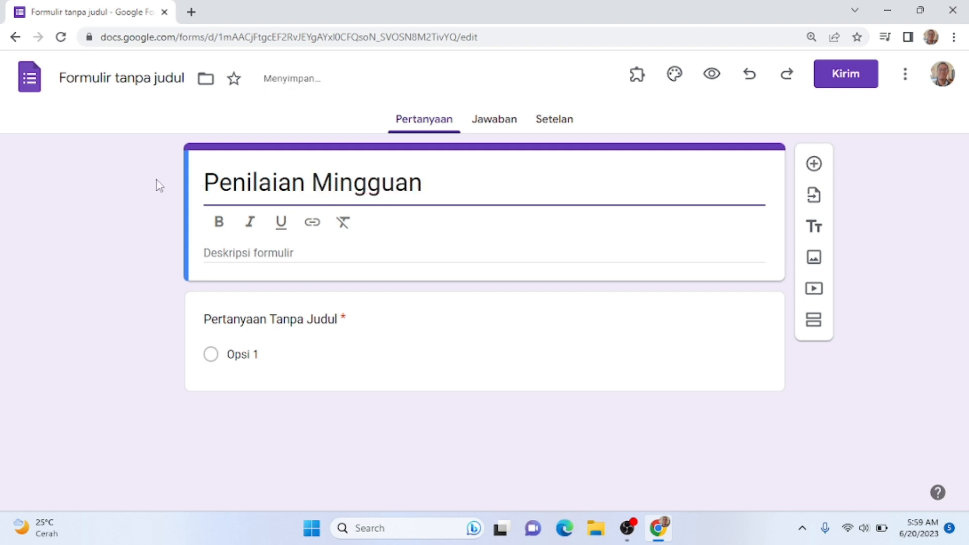
click(155, 76)
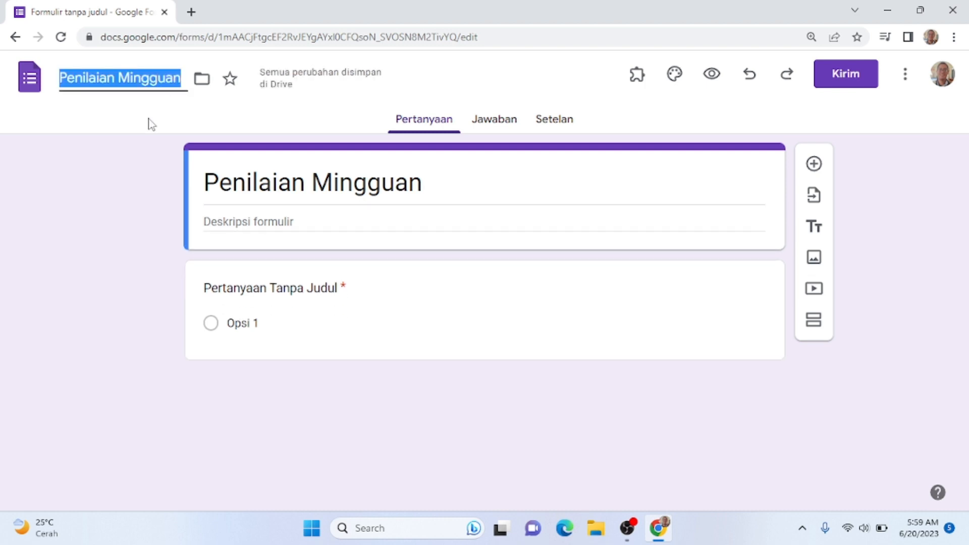
click(150, 124)
- Enter "Senin, 19 Juni 2023" as the form description
click(228, 218)
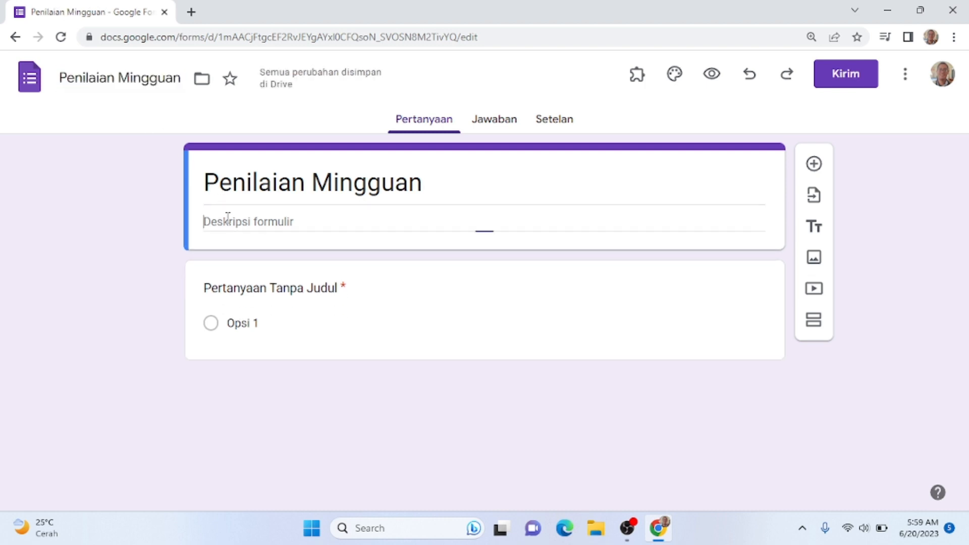
text(Sen)
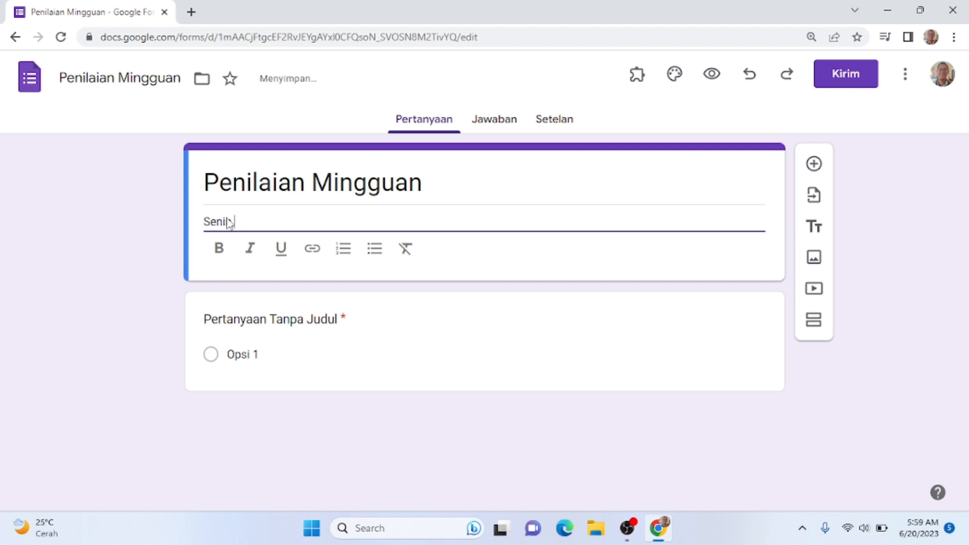
text(in, 19 Juni 2023)
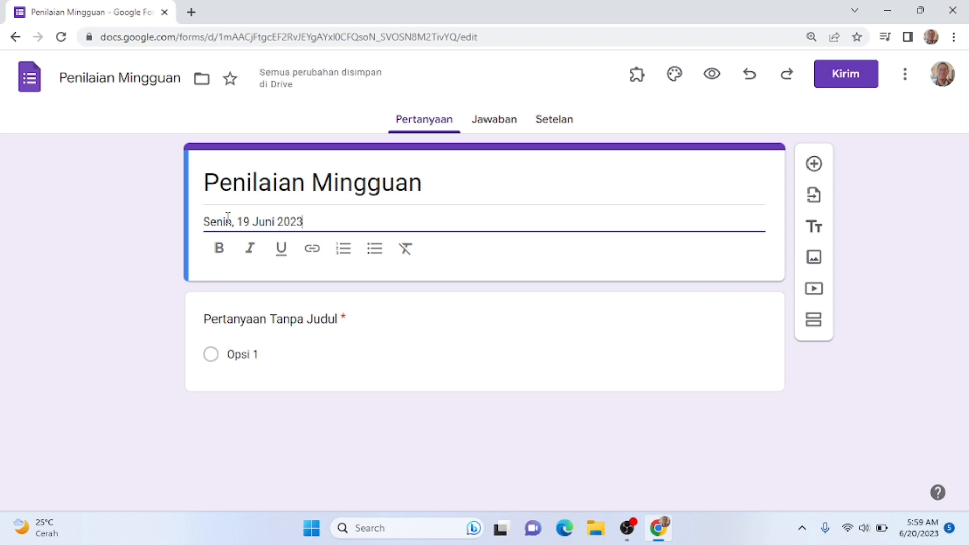
click(75, 282)
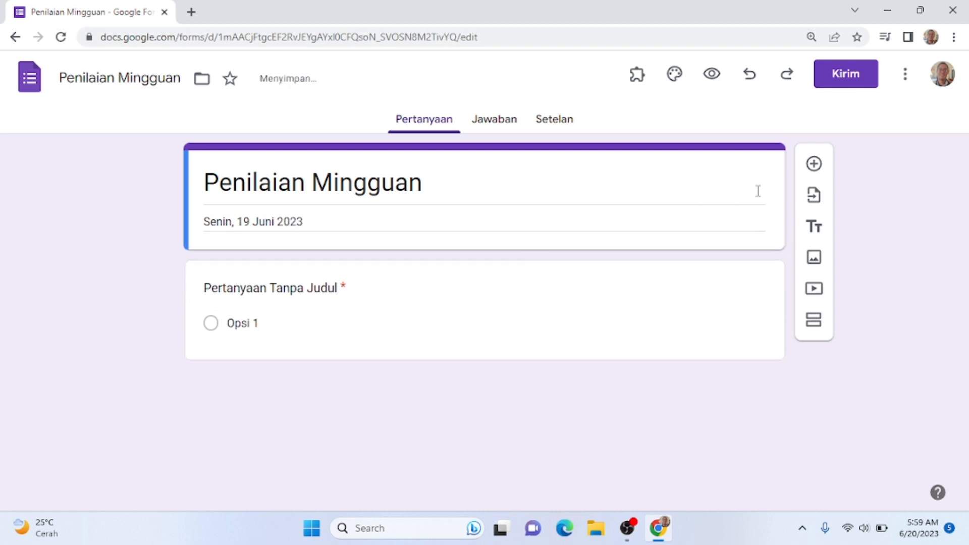
- Make the form a quiz in its settings and turn off the restriction to Ministry of Education and Culture Indonesia users
click(574, 121)
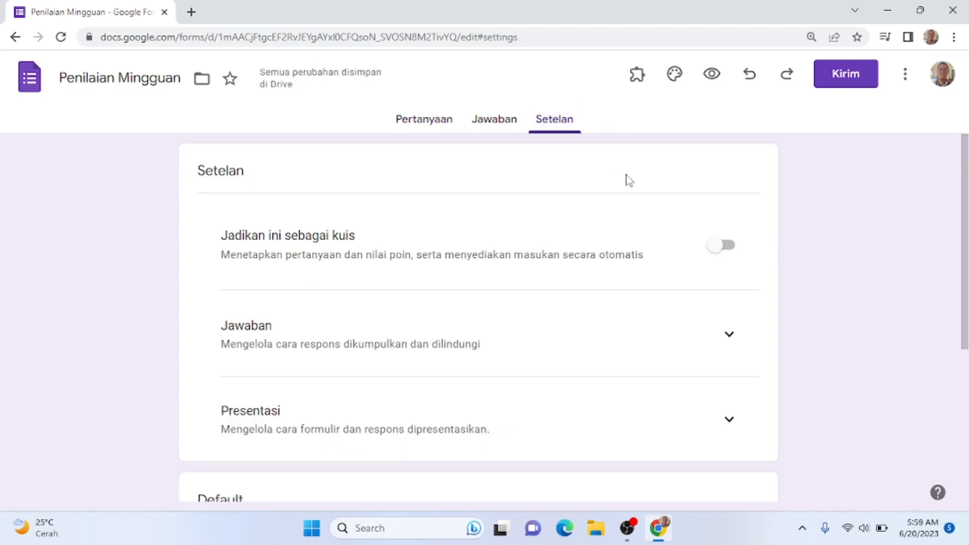
click(723, 245)
scroll(726, 250, down, 1)
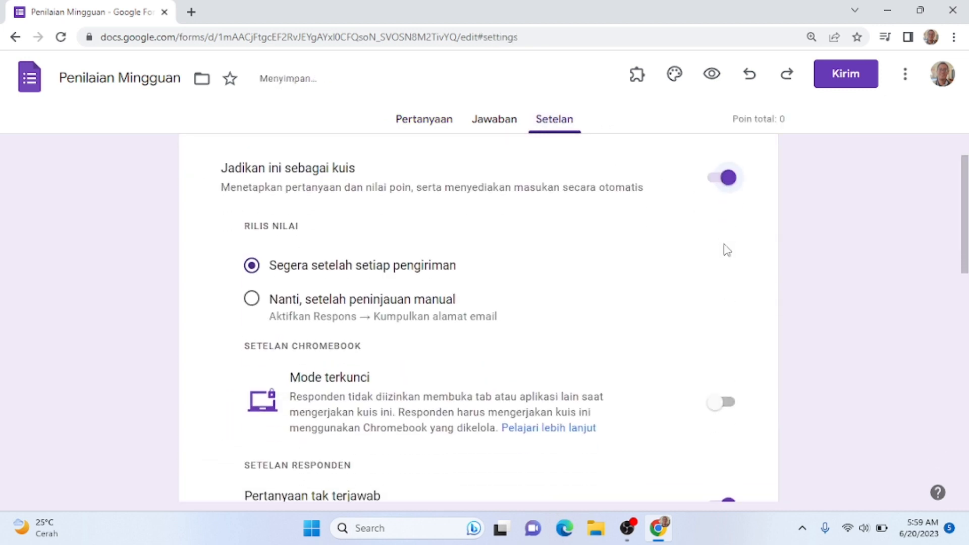
scroll(727, 250, down, 3)
scroll(719, 250, down, 3)
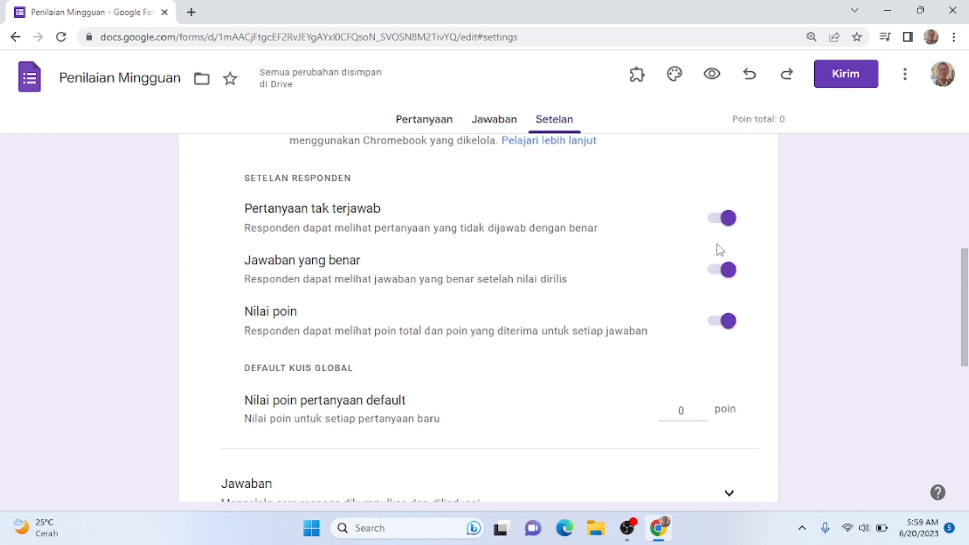
scroll(694, 259, down, 3)
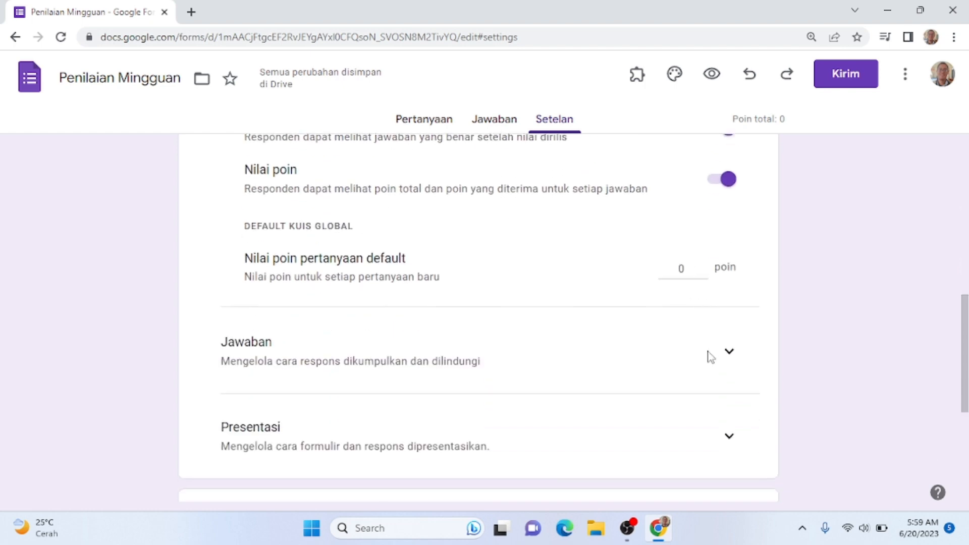
click(728, 352)
scroll(726, 359, down, 2)
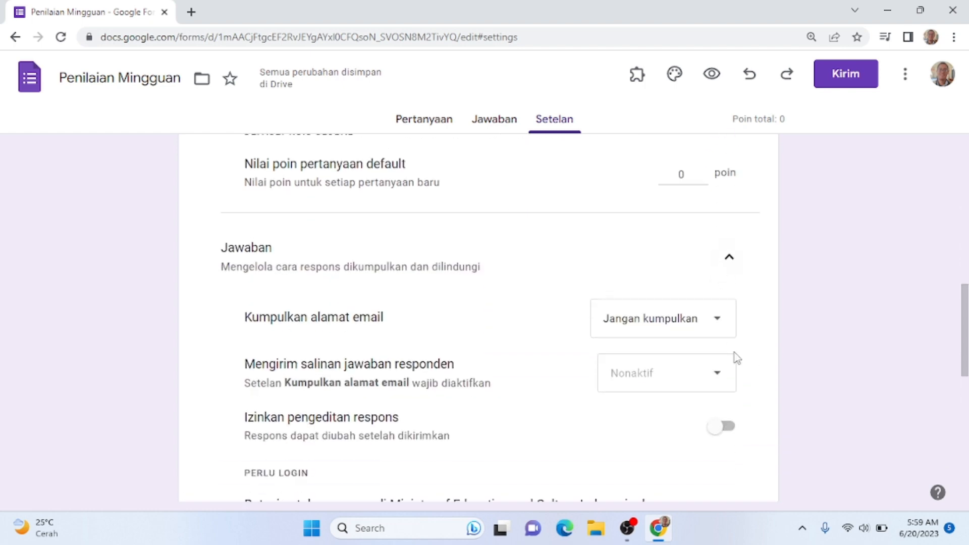
scroll(736, 358, down, 3)
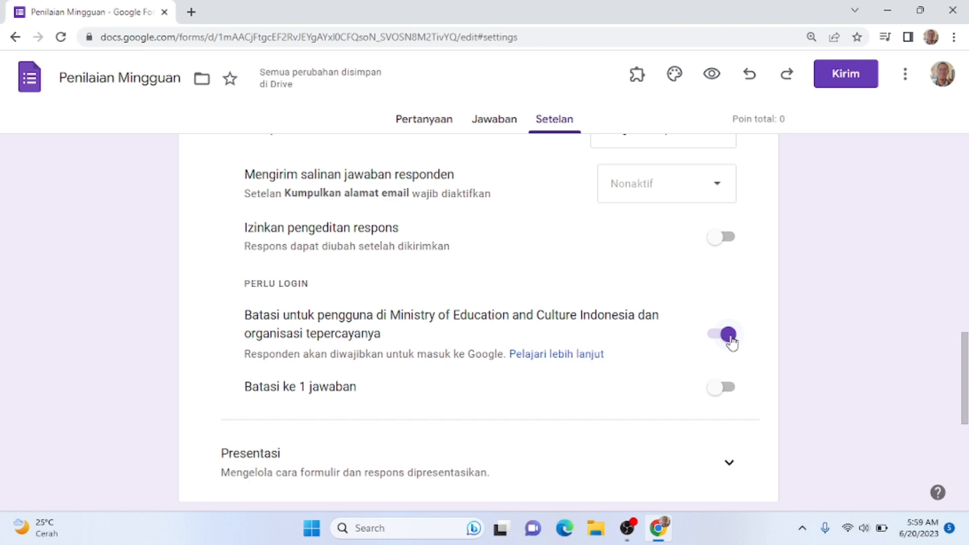
click(730, 335)
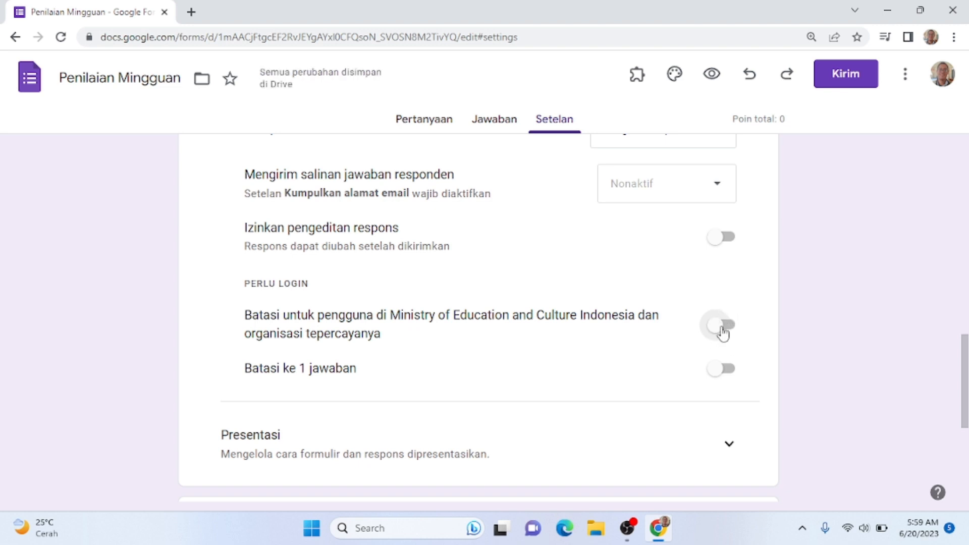
- Return to the form's questions and title the untitled question "Nama"
scroll(729, 330, up, 15)
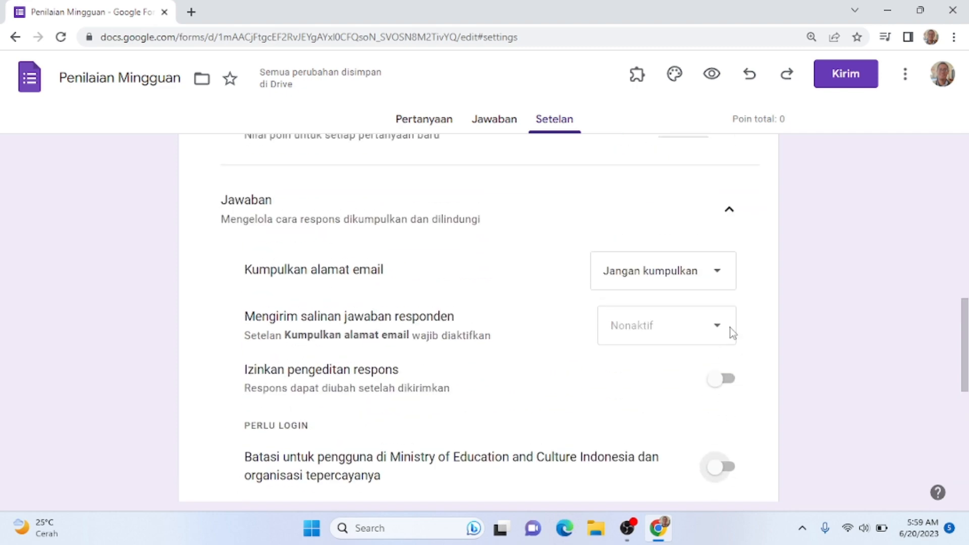
click(428, 127)
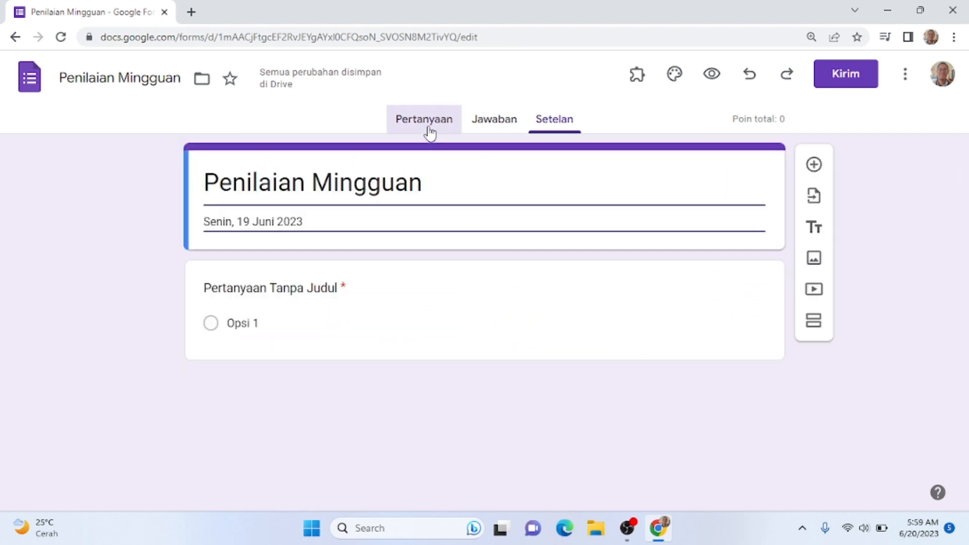
click(325, 290)
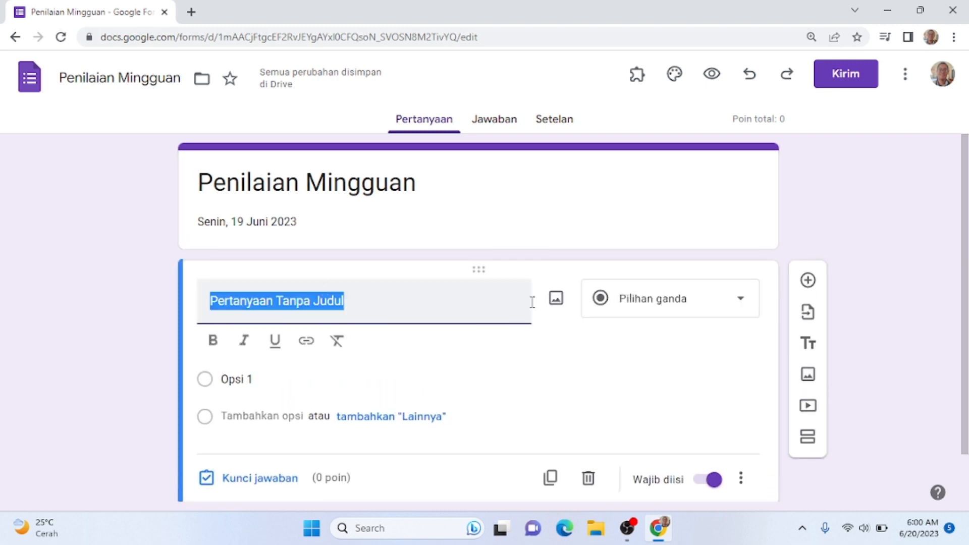
text(Nama)
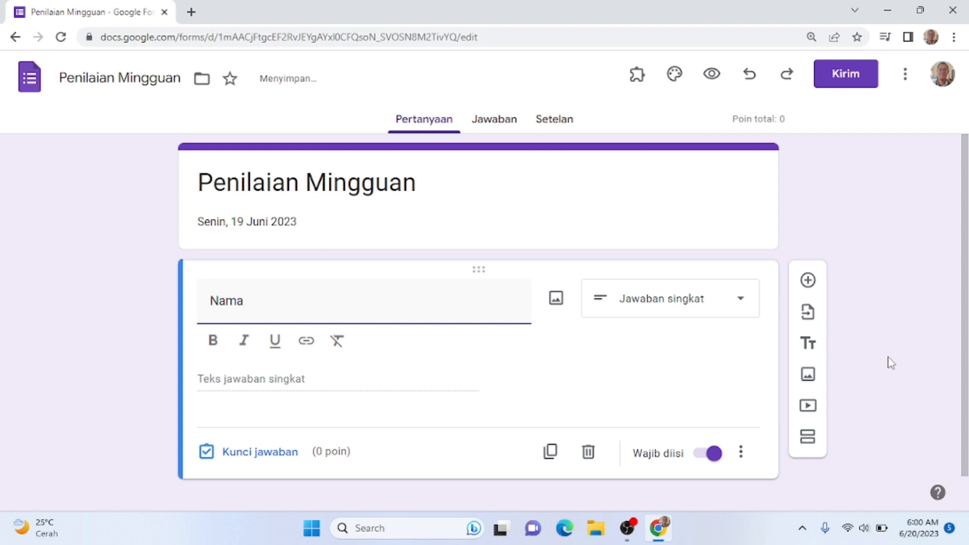
- Add a new section after the Nama question and title it "Pertanyaan Pilihan Ganga"
scroll(868, 373, down, 1)
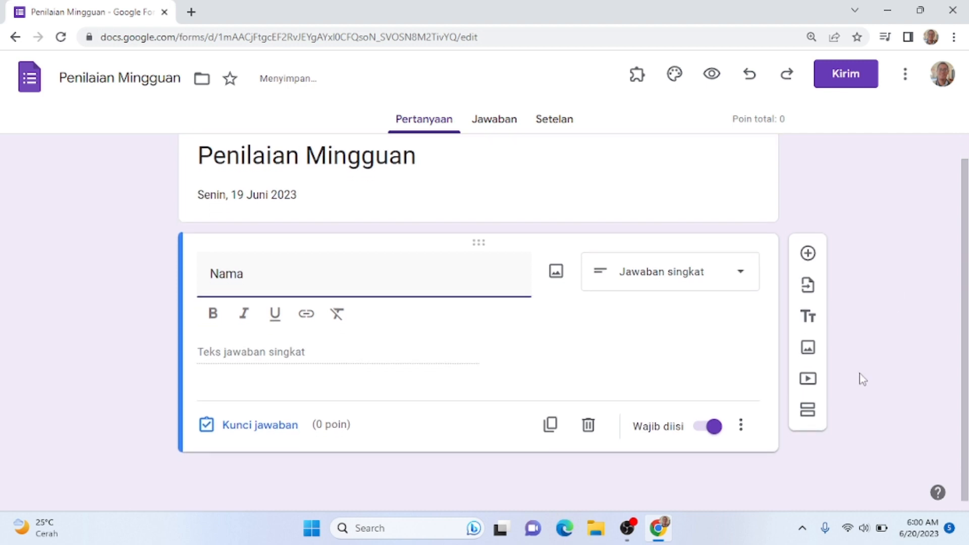
click(810, 416)
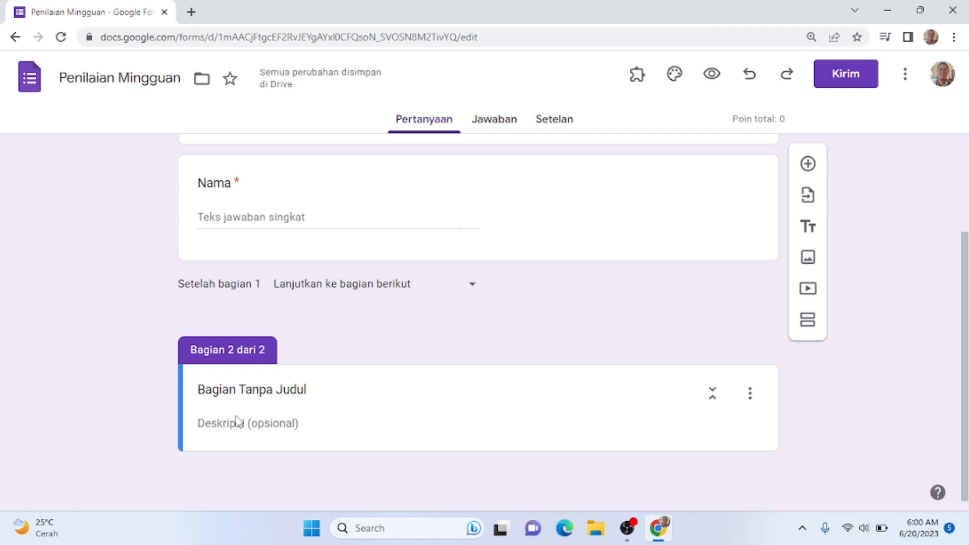
click(253, 392)
double_click(253, 391)
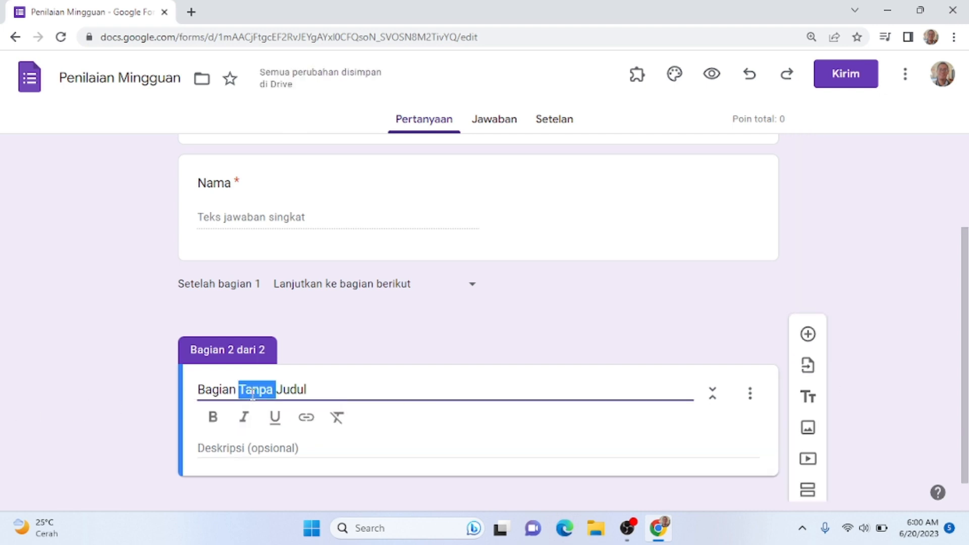
scroll(489, 404, down, 1)
click(331, 358)
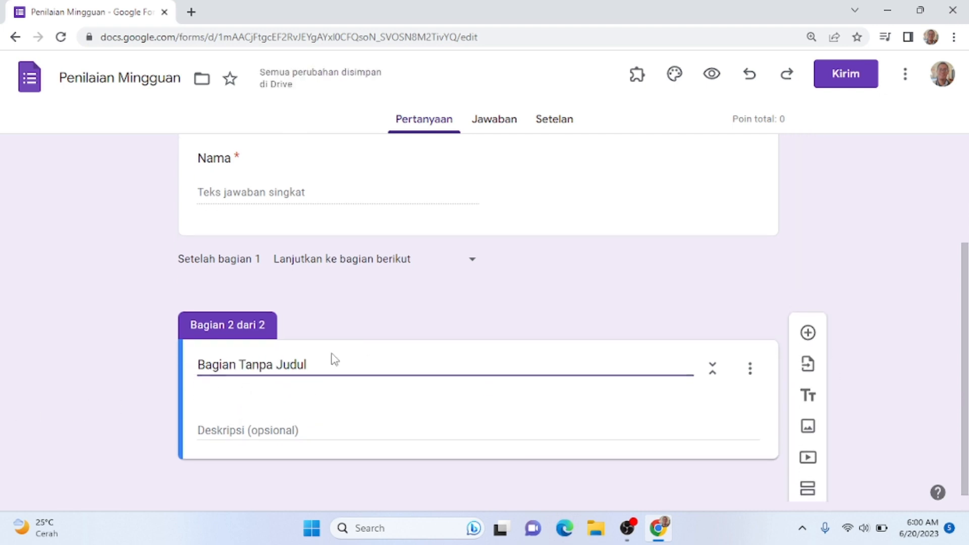
drag(331, 359, 197, 348)
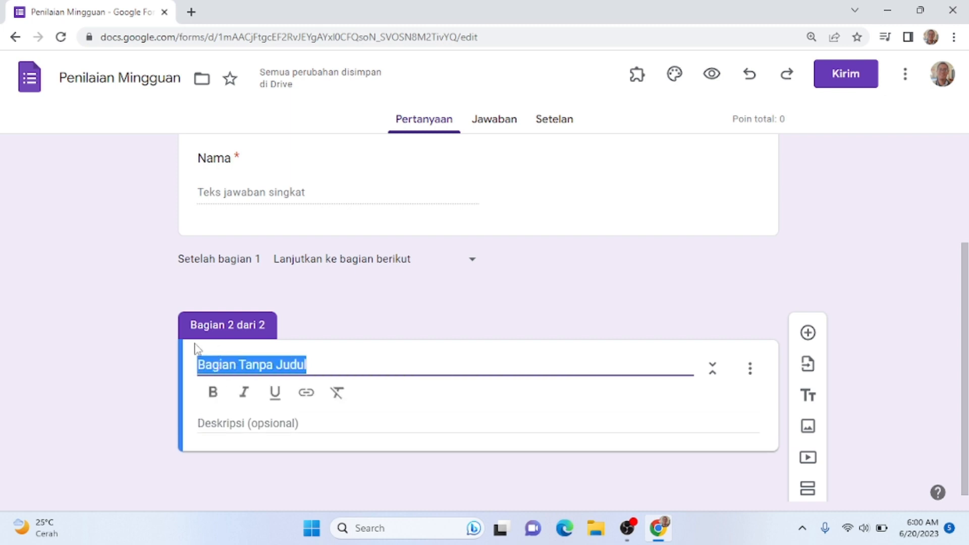
text(P)
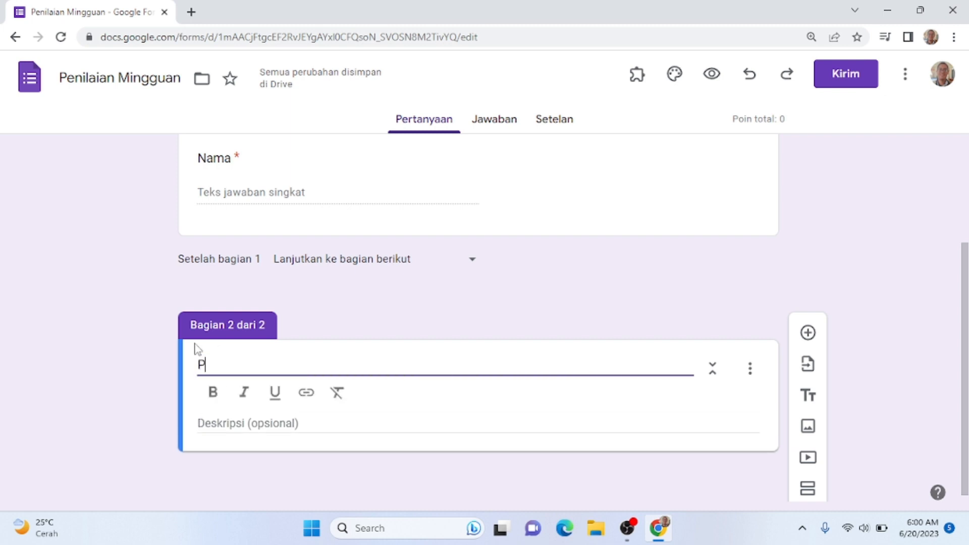
text(ertany)
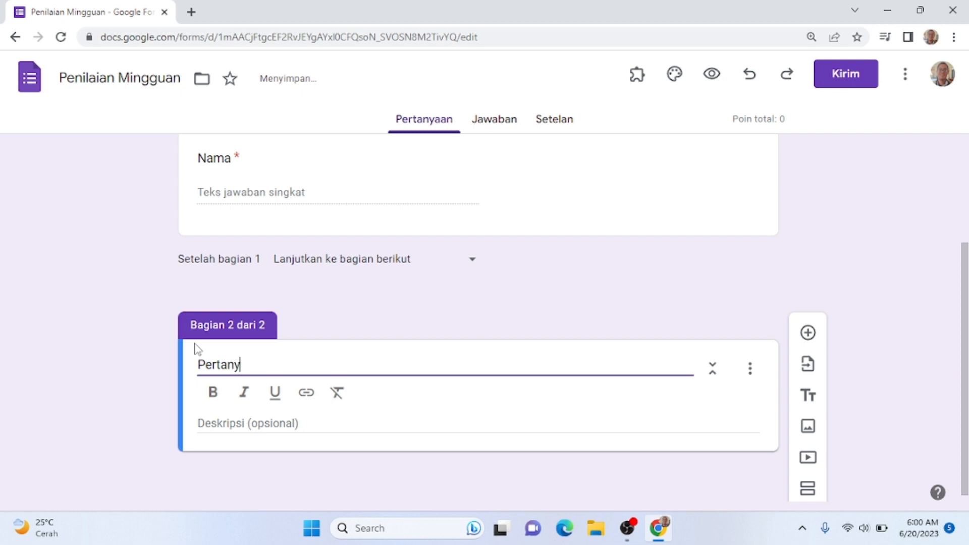
text(aan Pilihan Gan)
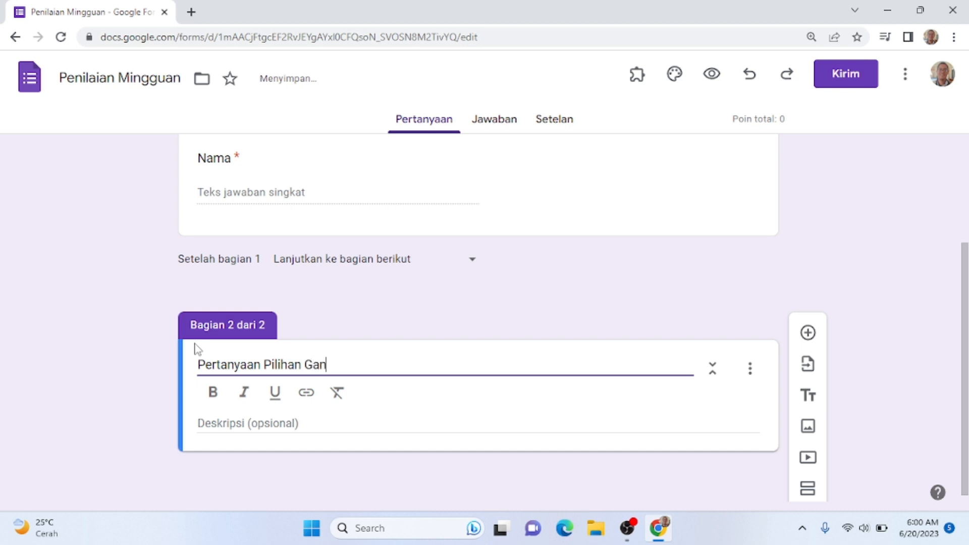
text(ga)
scroll(565, 387, down, 1)
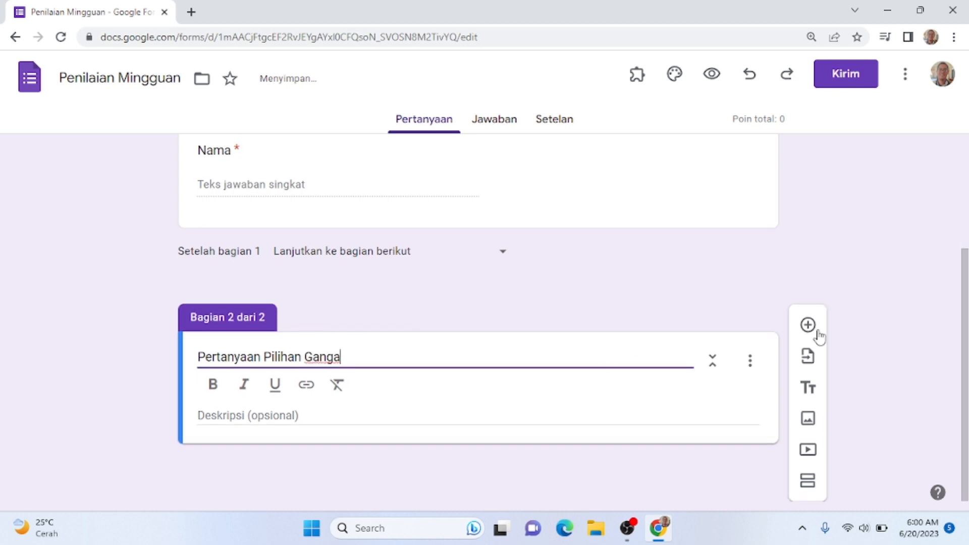
click(405, 415)
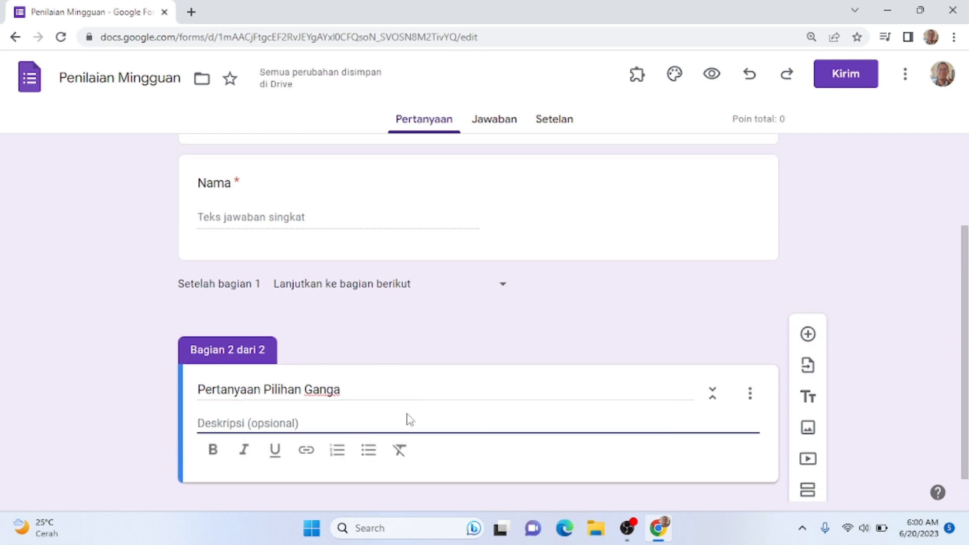
- Enter "No 1 - 5" as the description of the "Pertanyaan Pilihan Ganga" section
text(S)
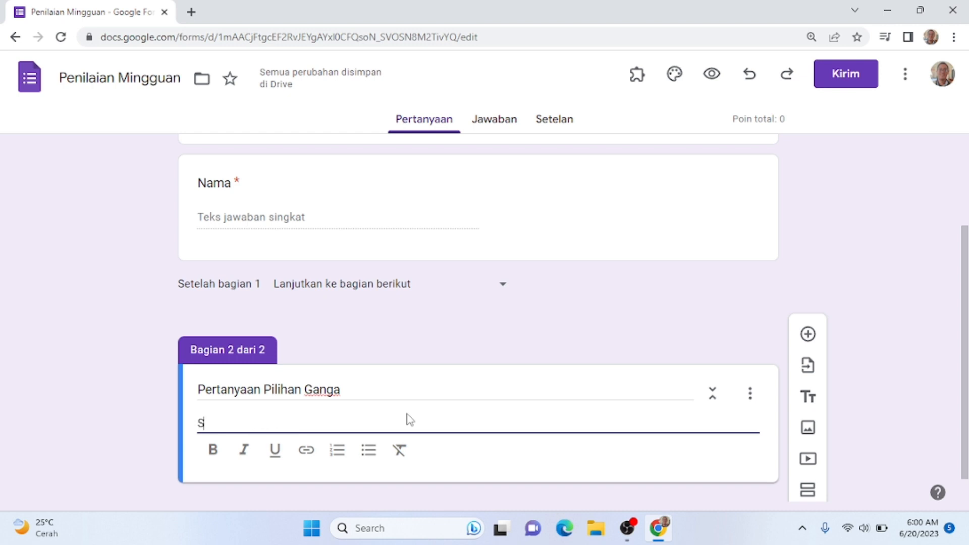
key(BackSpace)
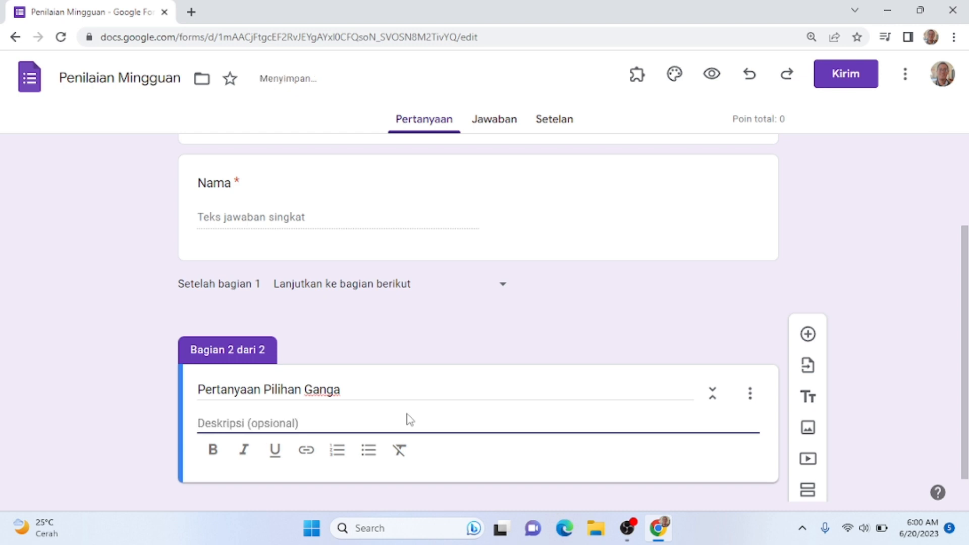
text(No 1)
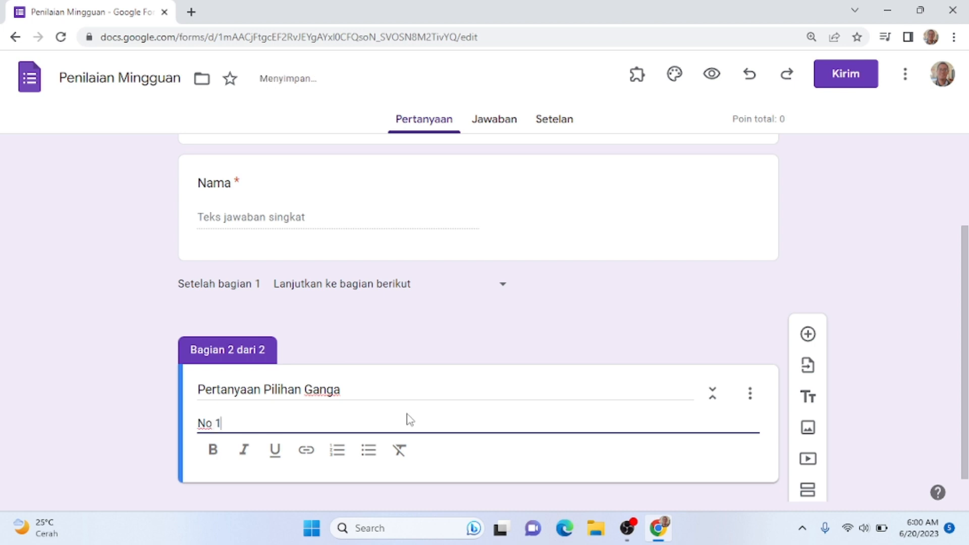
text(-5)
click(927, 328)
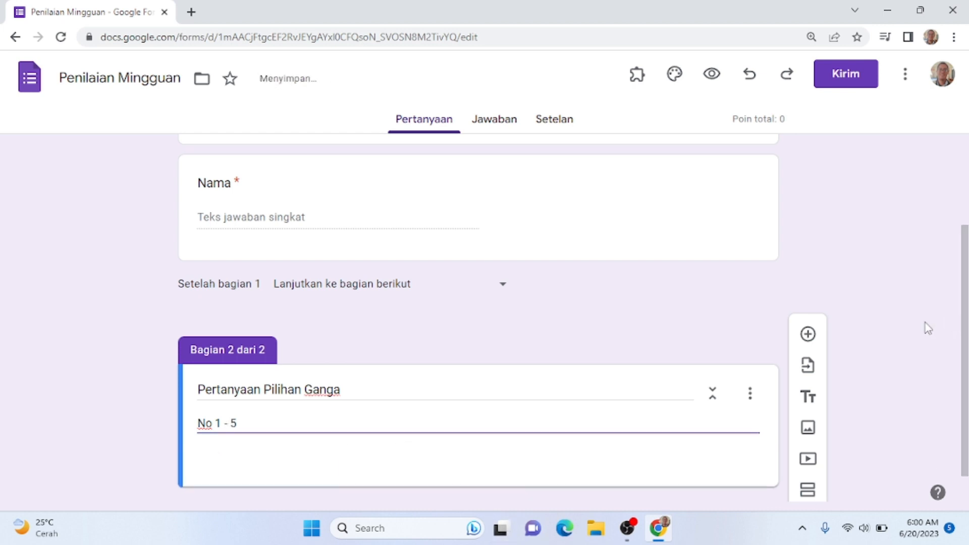
- Add a question to the "Pertanyaan Pilihan Ganga" section and title it "Warna langit adalah ....."
click(808, 334)
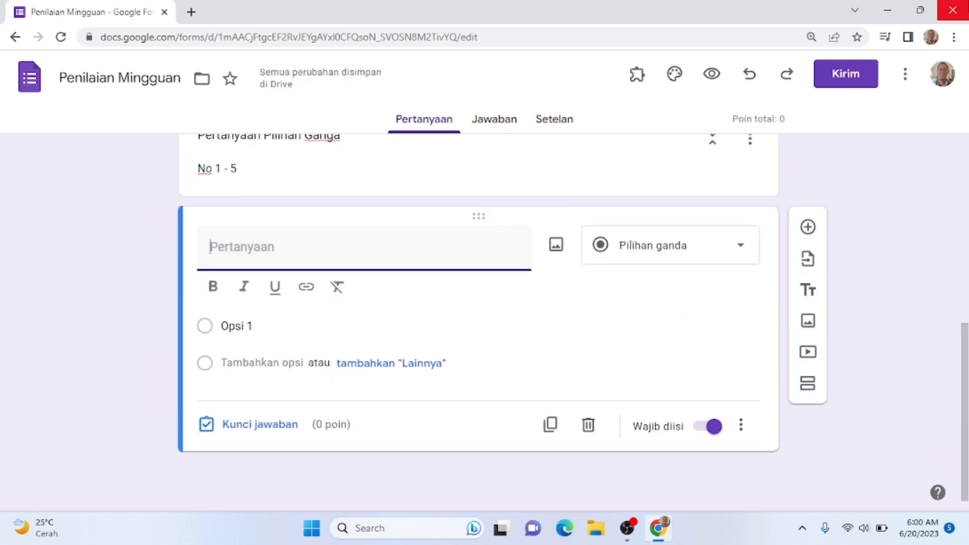
text(War)
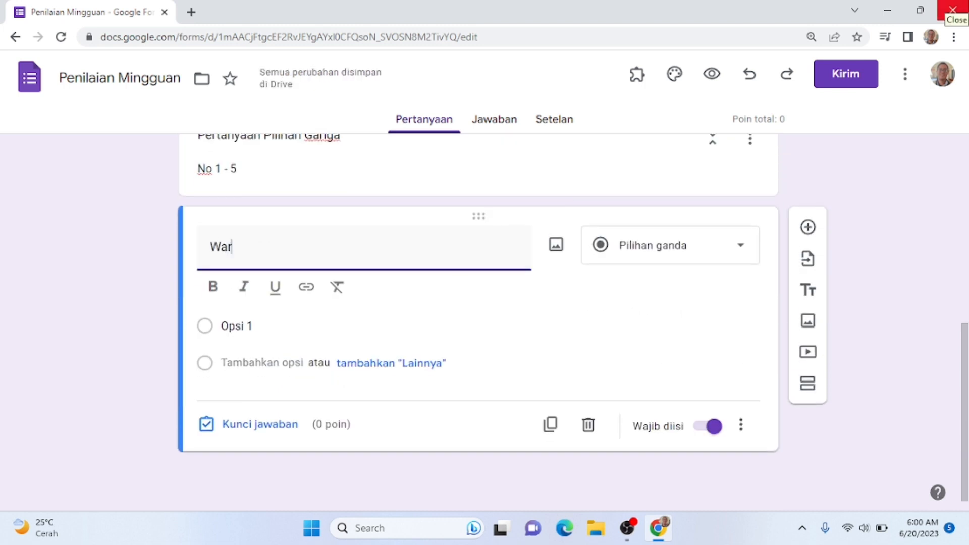
text(na)
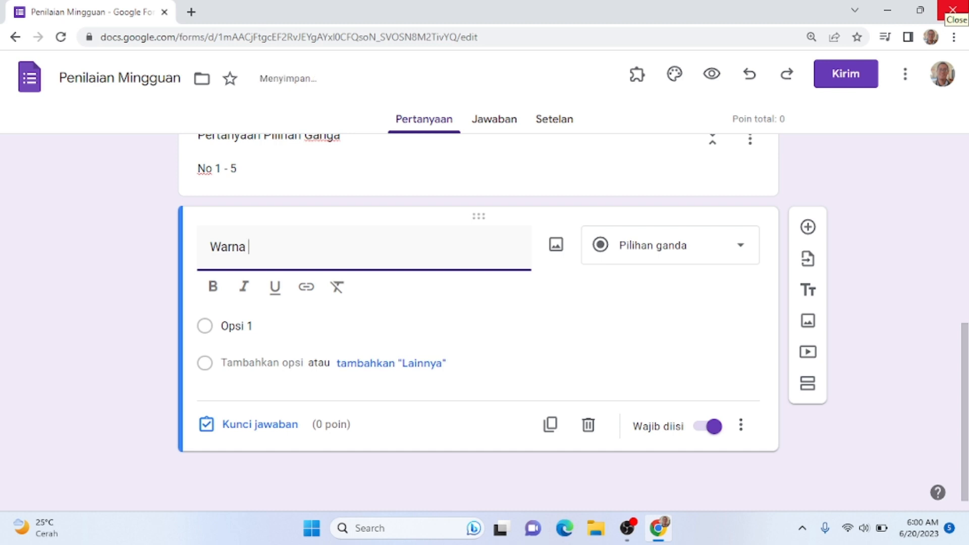
text( Lanngit)
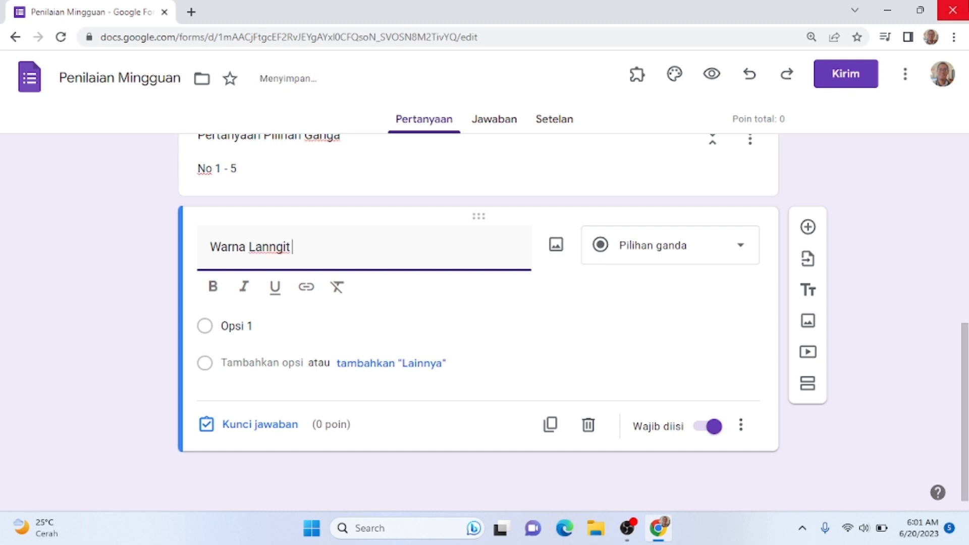
key(BackSpace)
key(BackSpace)
key(BackSpace)
key(BackSpace)
text(git adalah .....)
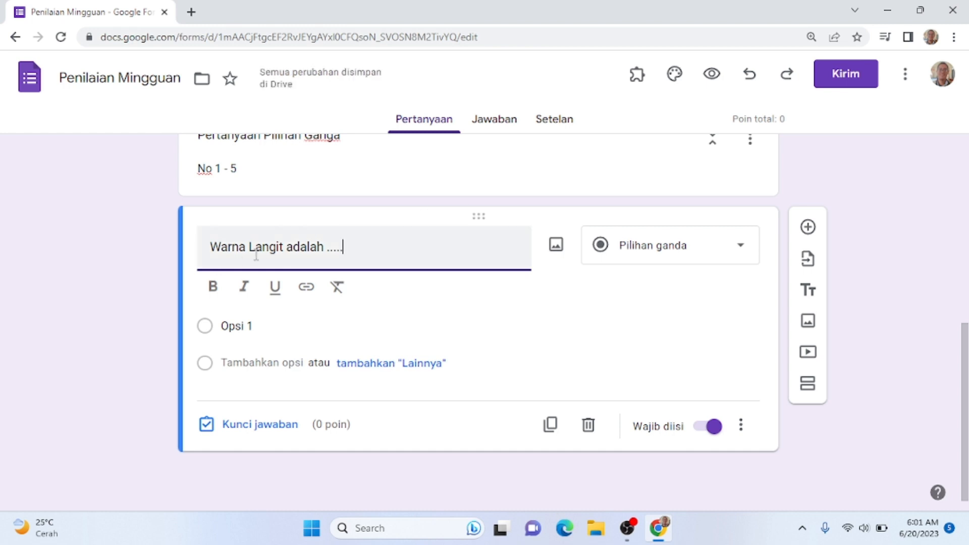
key(BackSpace)
text(l)
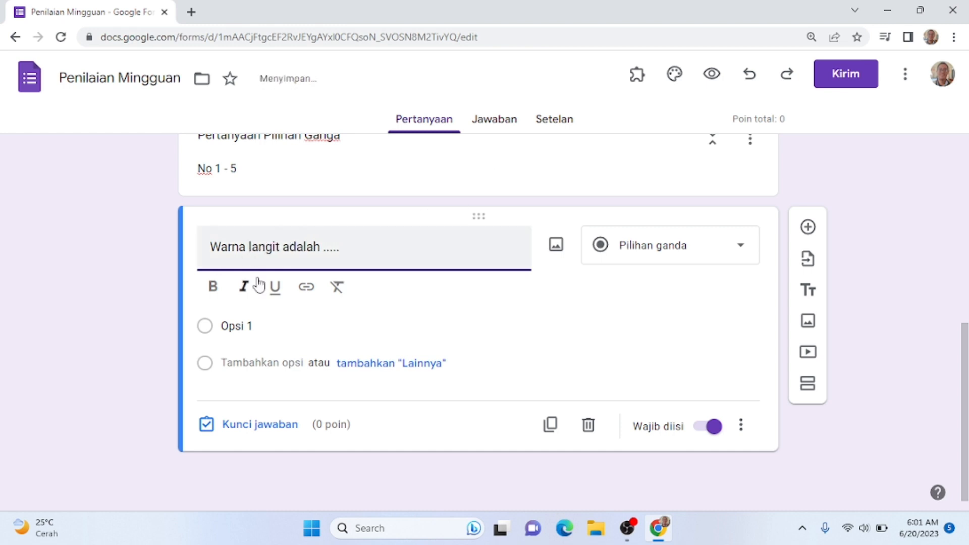
- Give the sky colour question the three answer options Merah, Kuning and Biru
click(246, 323)
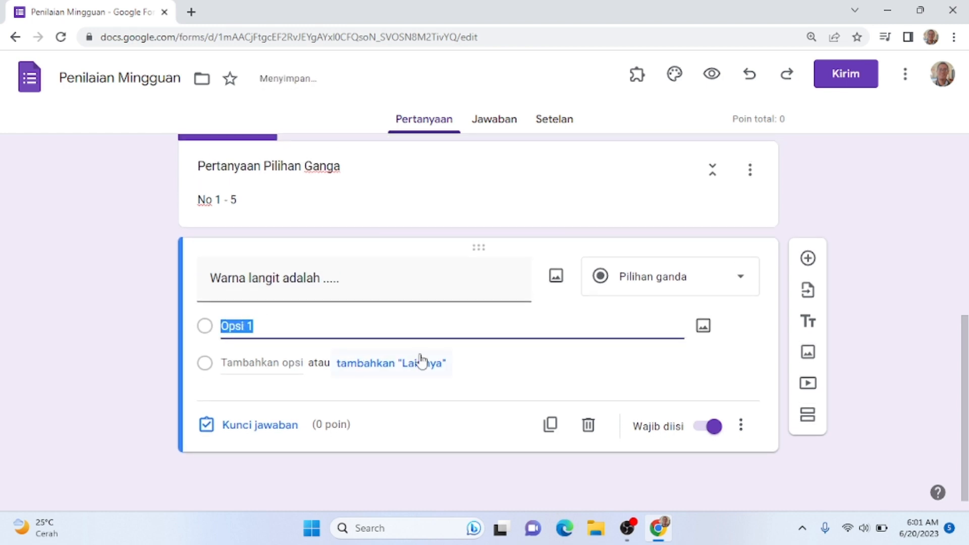
text(Merah)
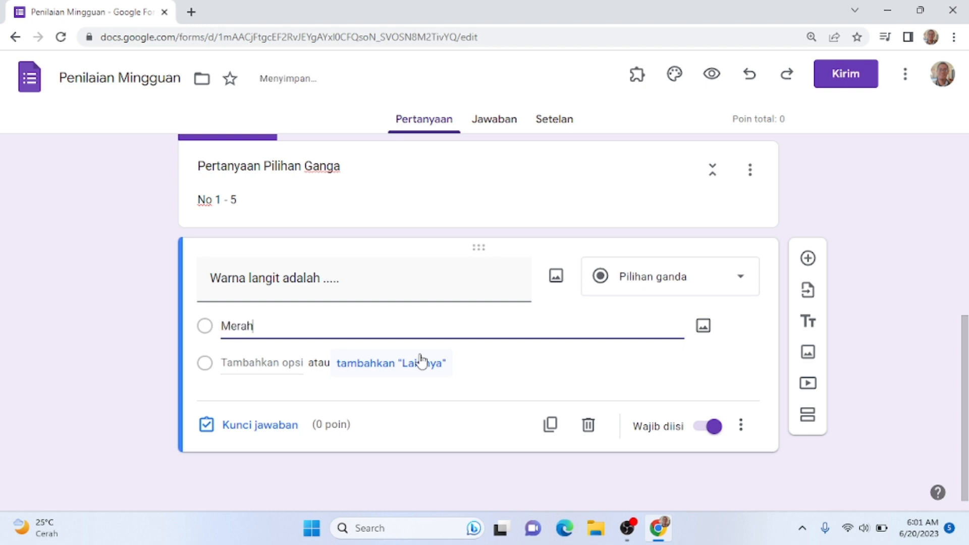
key(Return)
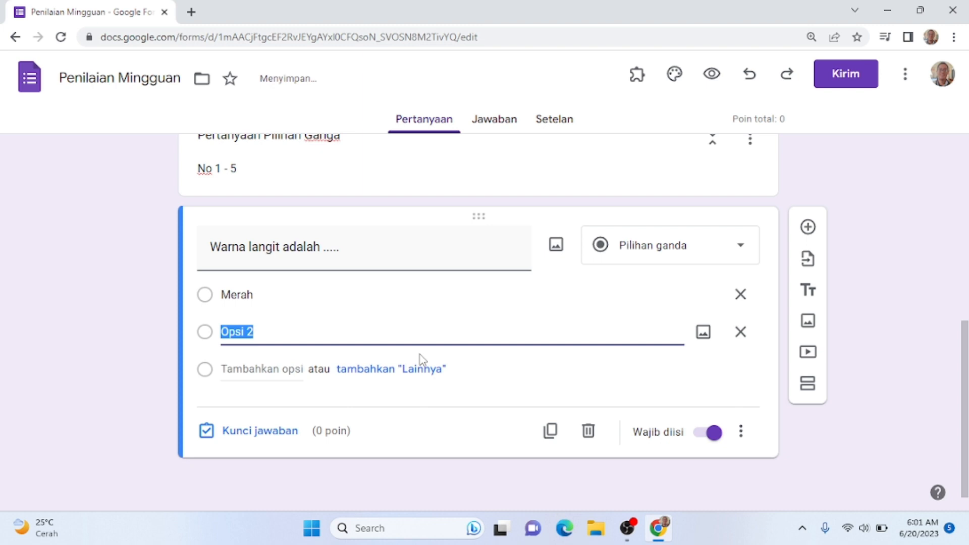
text(Kuning)
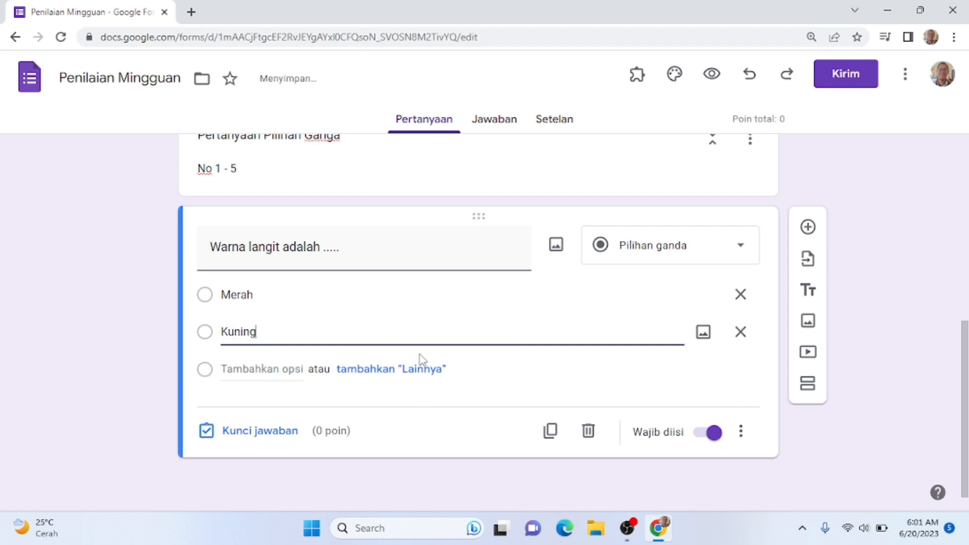
key(Return)
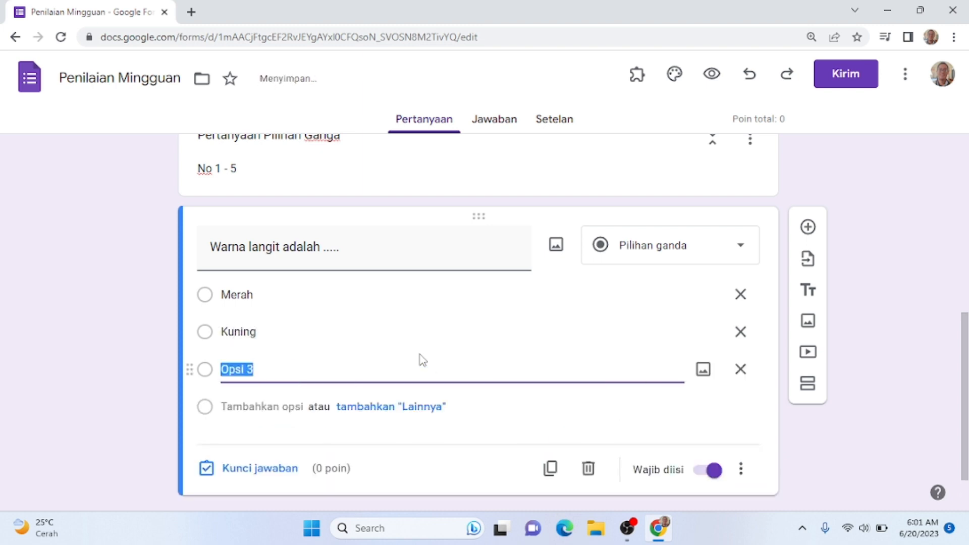
text(Biru)
scroll(162, 374, down, 1)
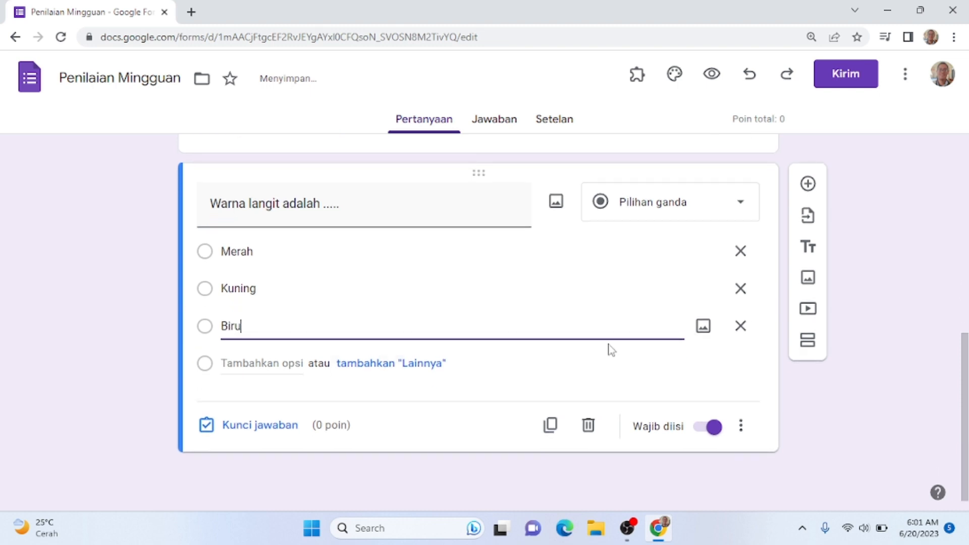
key(Return)
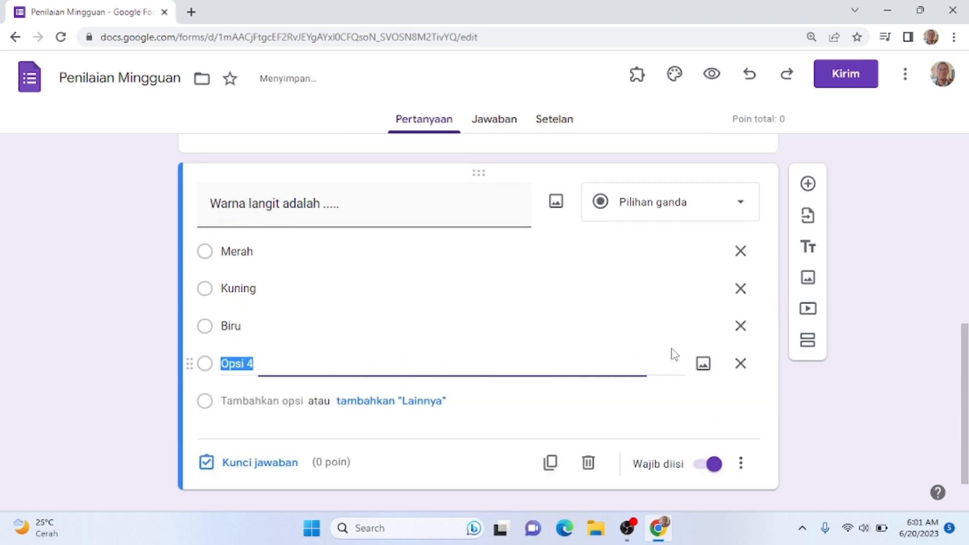
key(Return)
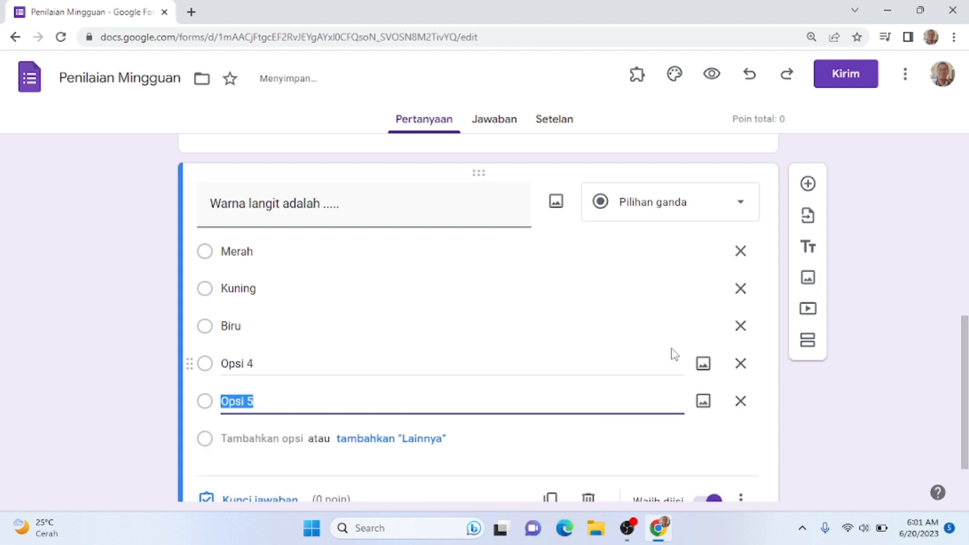
click(740, 363)
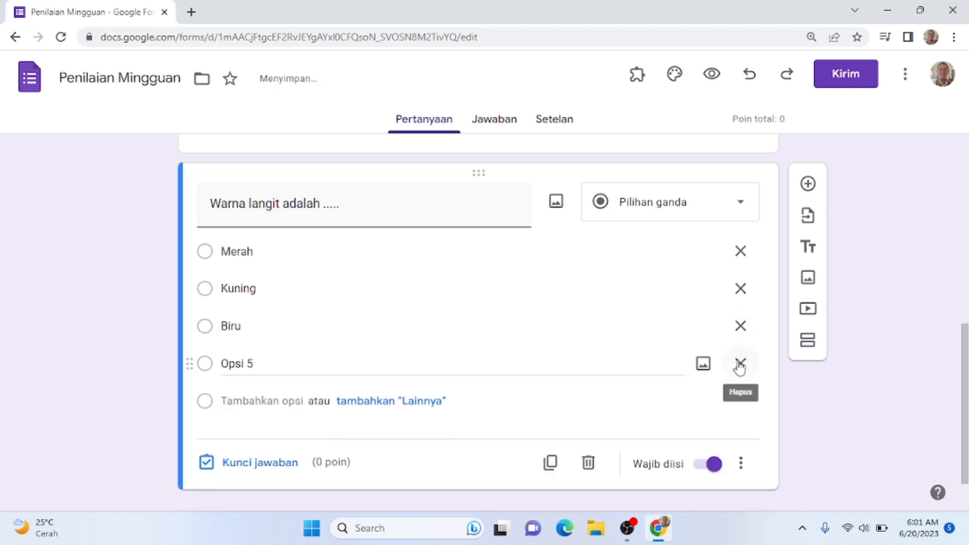
click(740, 364)
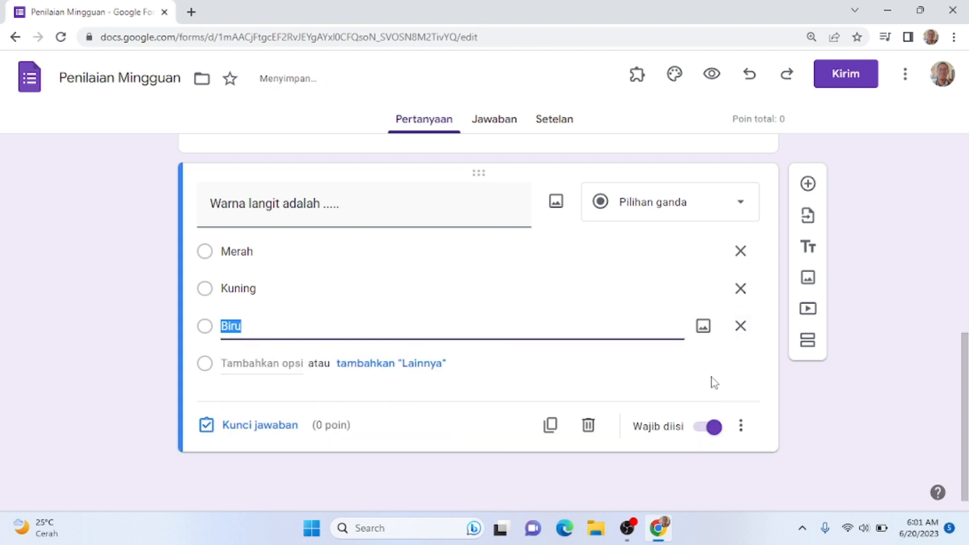
- Set the sky colour question's answer key to 1 point with Biru as the correct answer
click(252, 438)
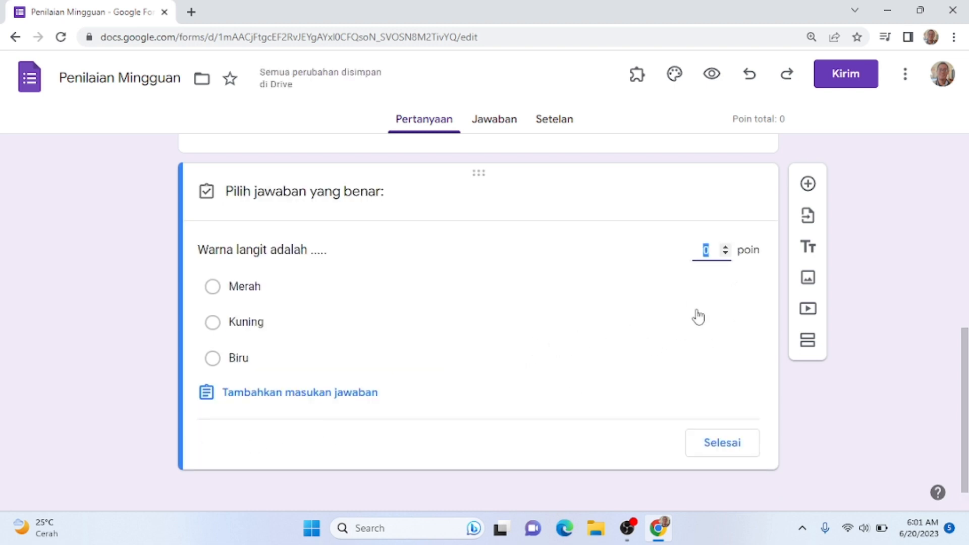
click(725, 246)
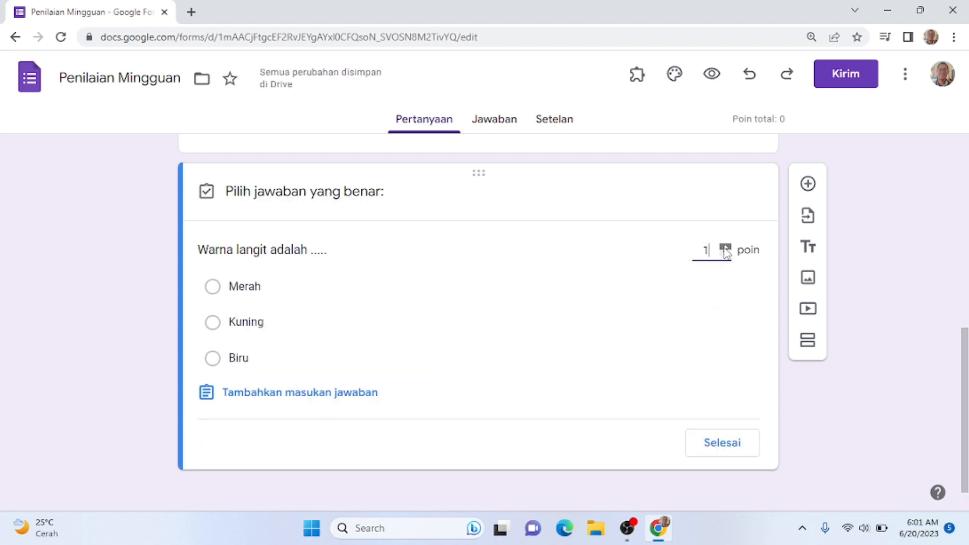
click(603, 370)
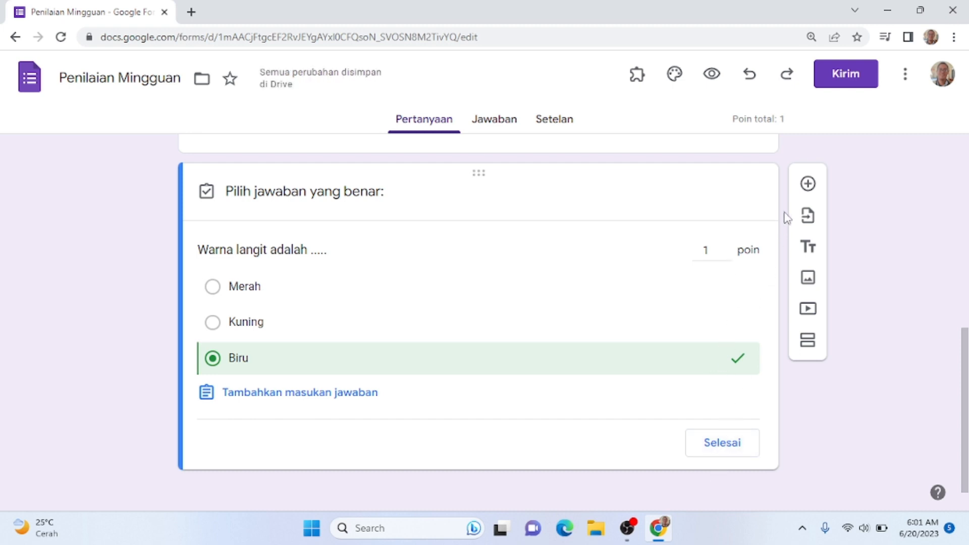
- Add a second multiple-choice question titled "2" with the answer options a, b and c
click(807, 184)
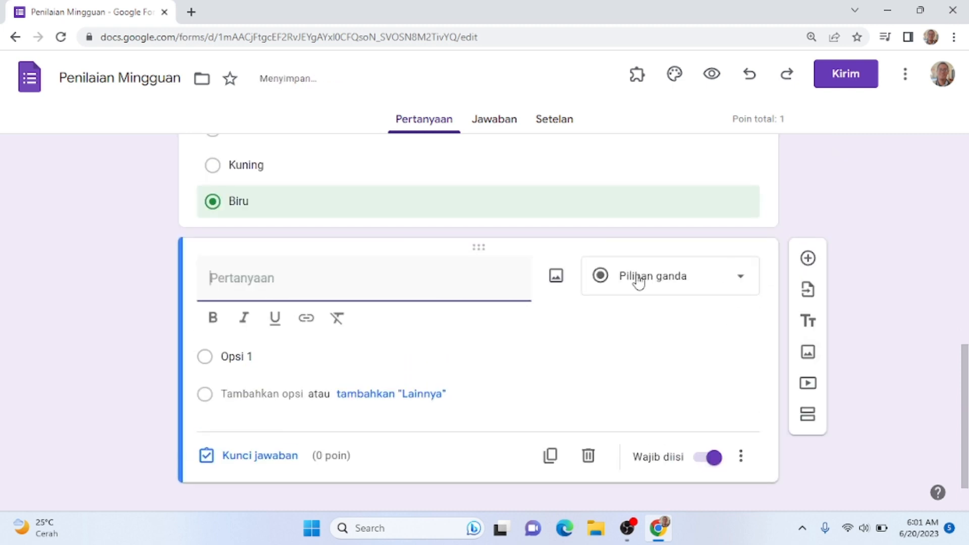
scroll(636, 277, up, 4)
scroll(394, 355, down, 3)
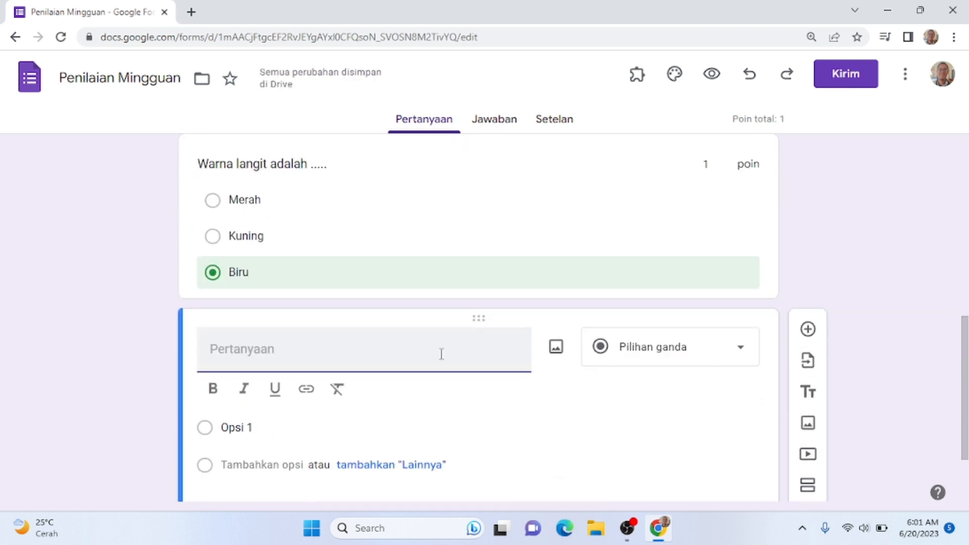
text(2)
click(256, 428)
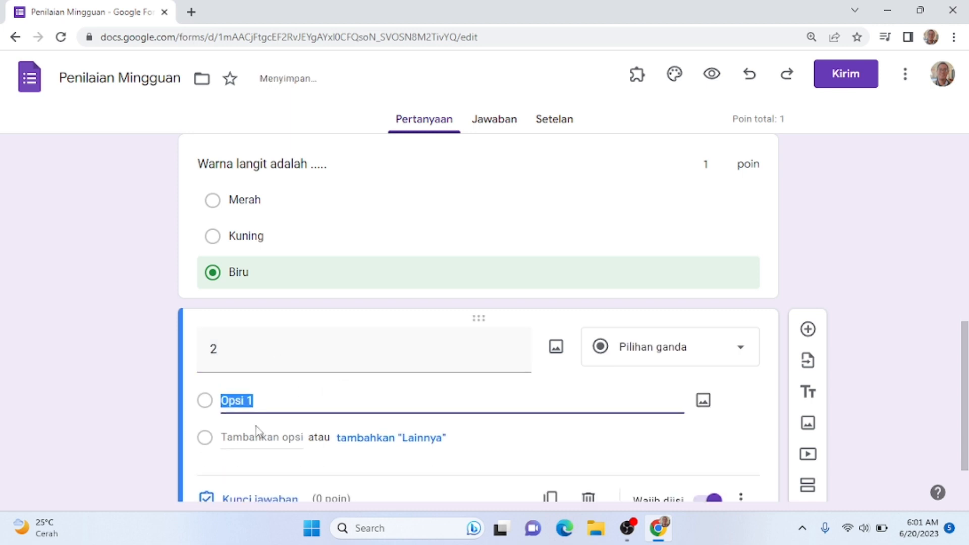
text(a)
click(256, 427)
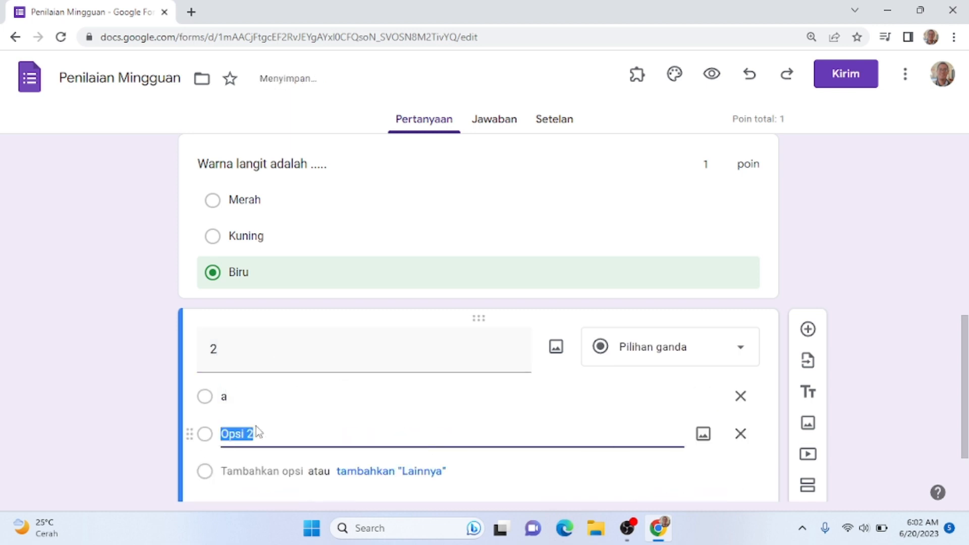
text(b)
key(Return)
text(c)
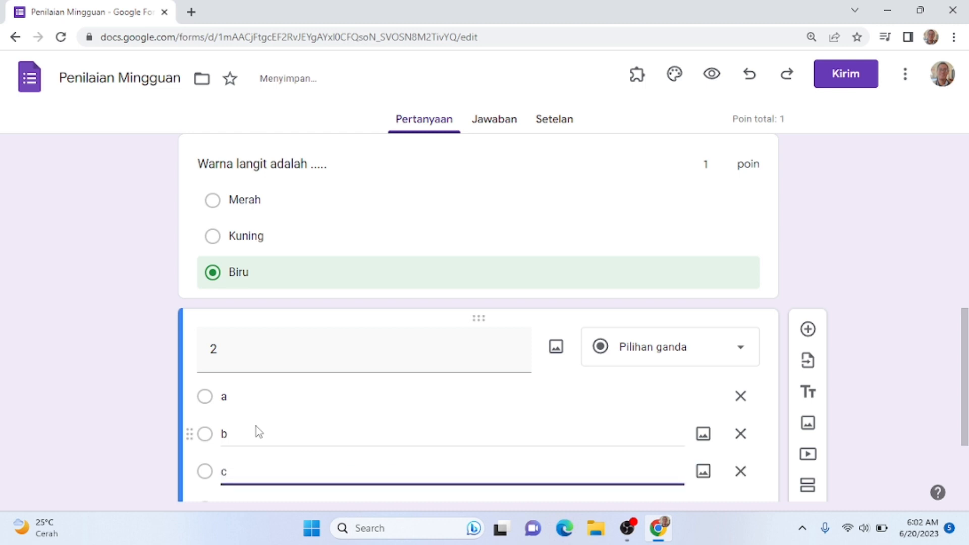
- Add a new section after question 2 and title it "Pertanyaan Isian"
scroll(664, 352, down, 3)
click(812, 348)
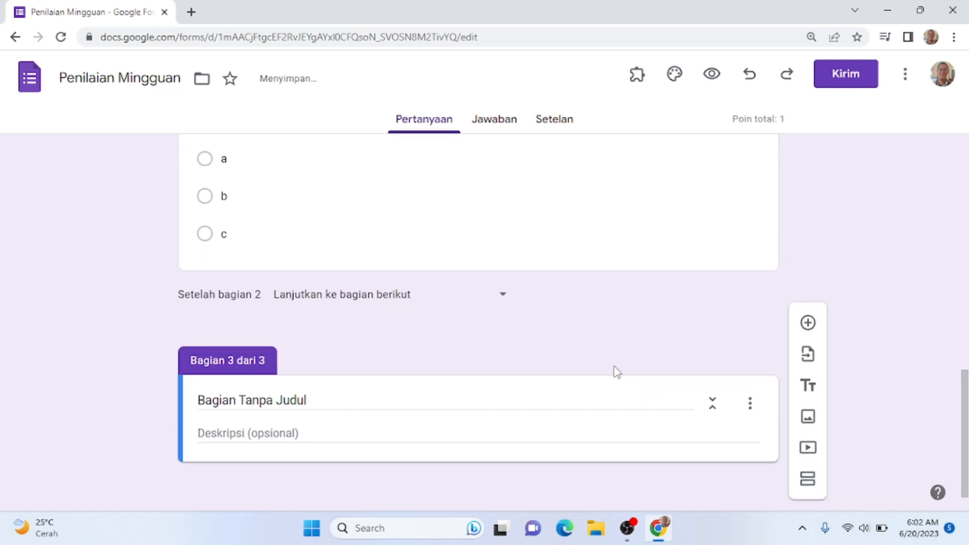
click(340, 401)
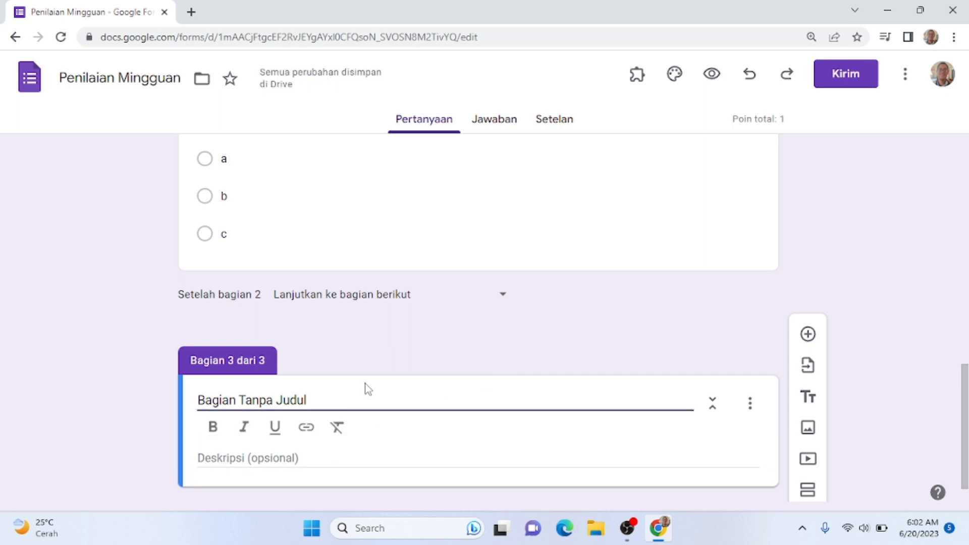
click(326, 395)
triple_click(327, 394)
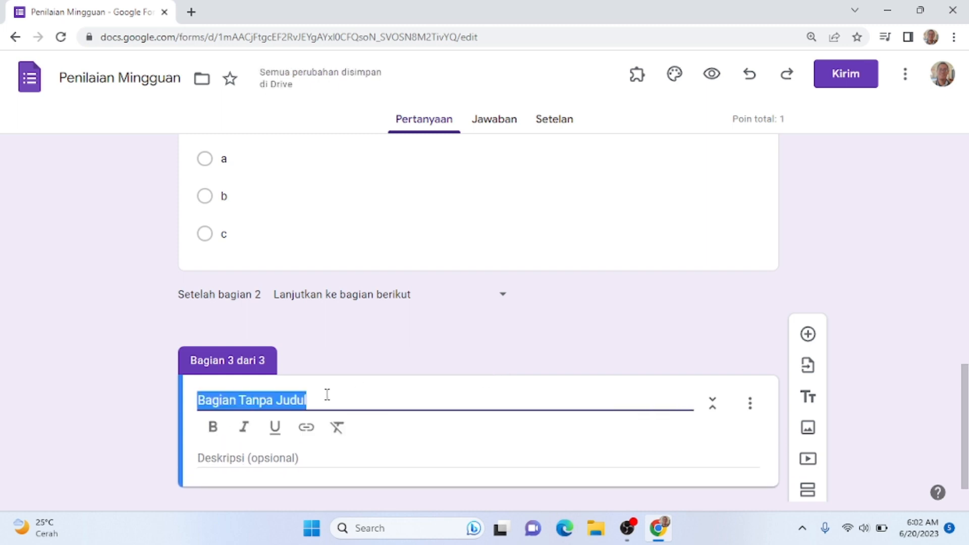
text(Pe)
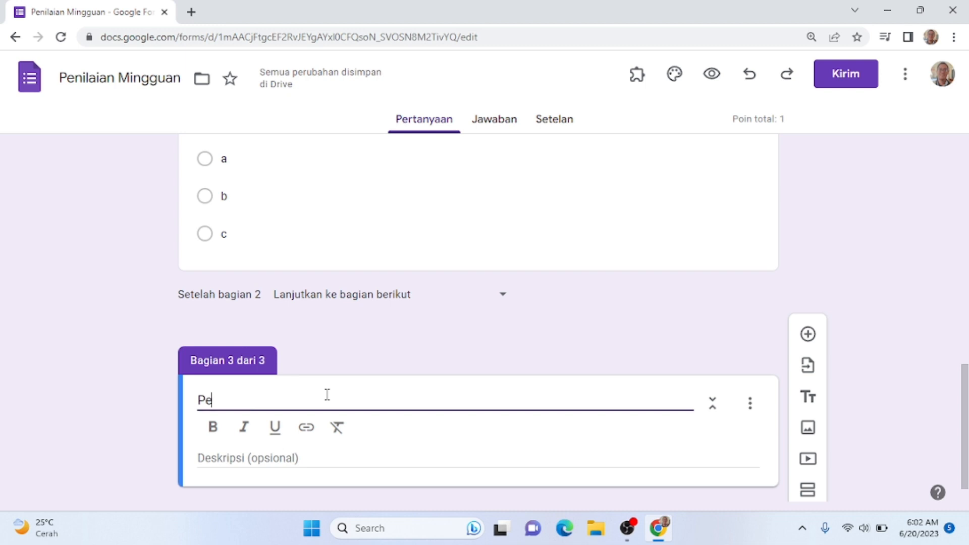
text(rtanyaan Isian)
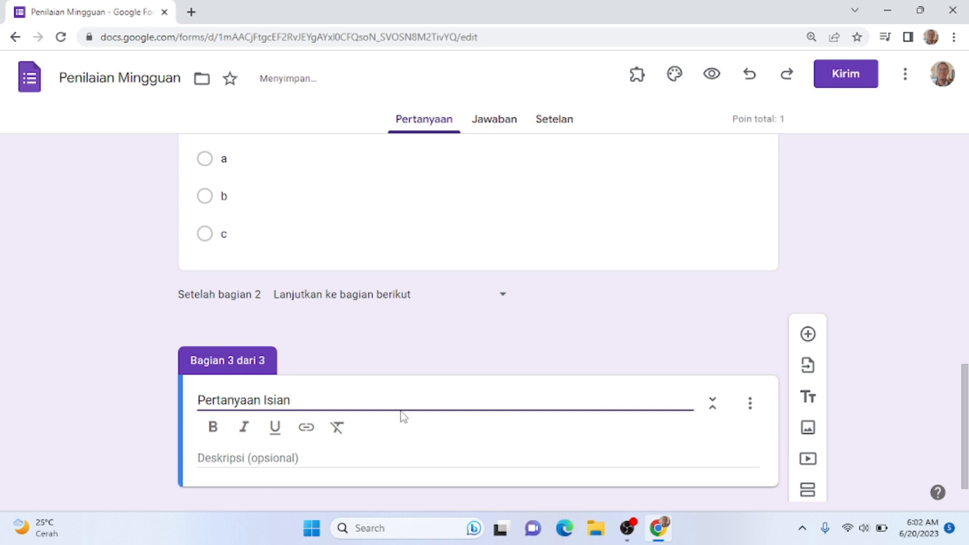
- Add the question "Apakah ...." to the Pertanyaan Isian section and set its type to Jawaban singkat
scroll(385, 435, down, 1)
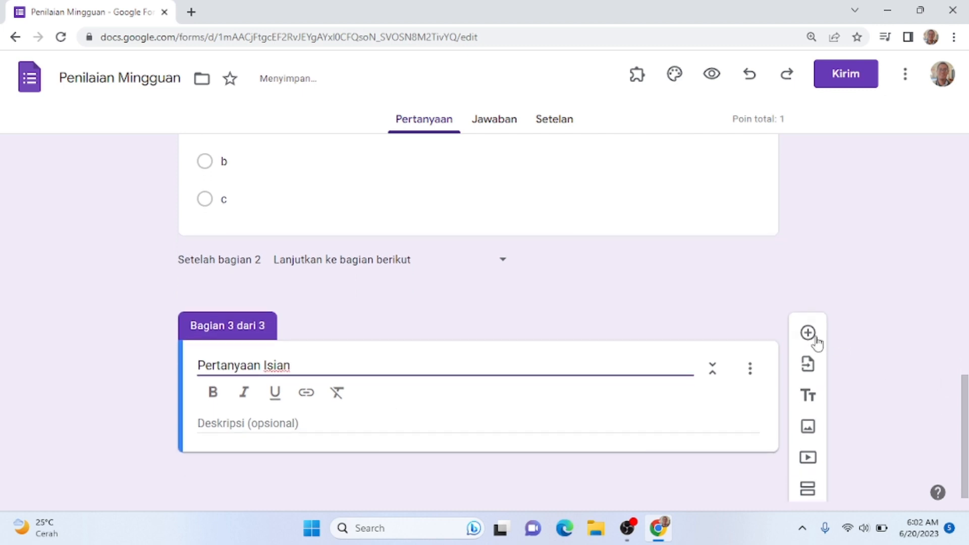
click(808, 333)
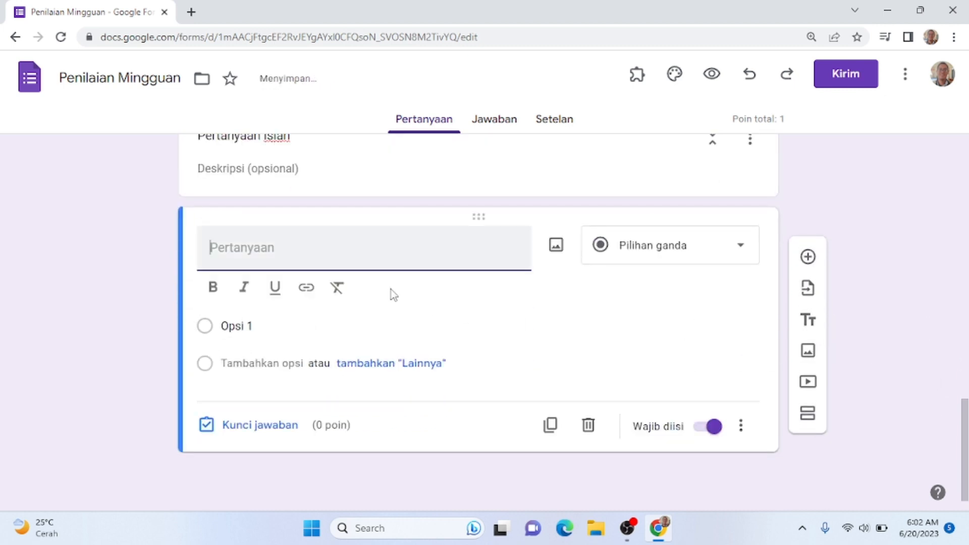
text(Ap)
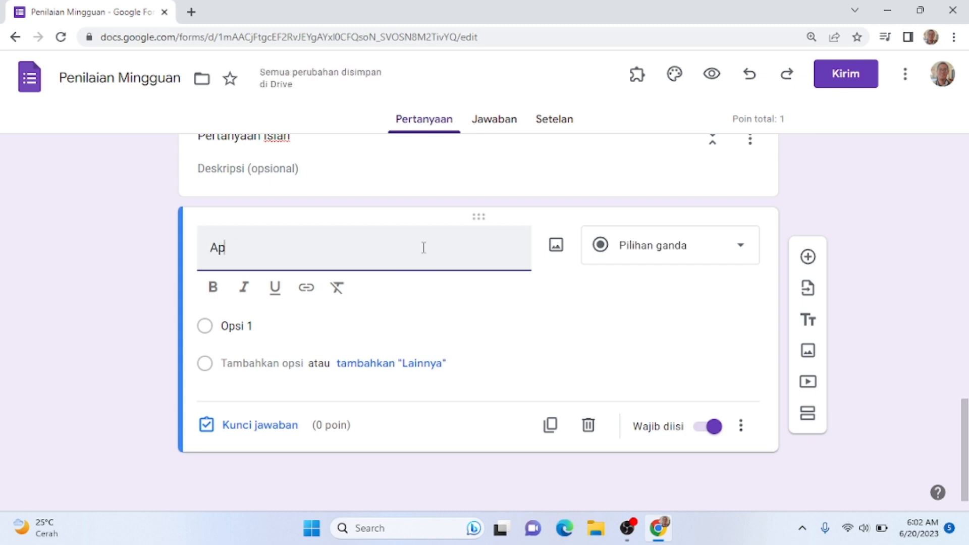
text(akah )
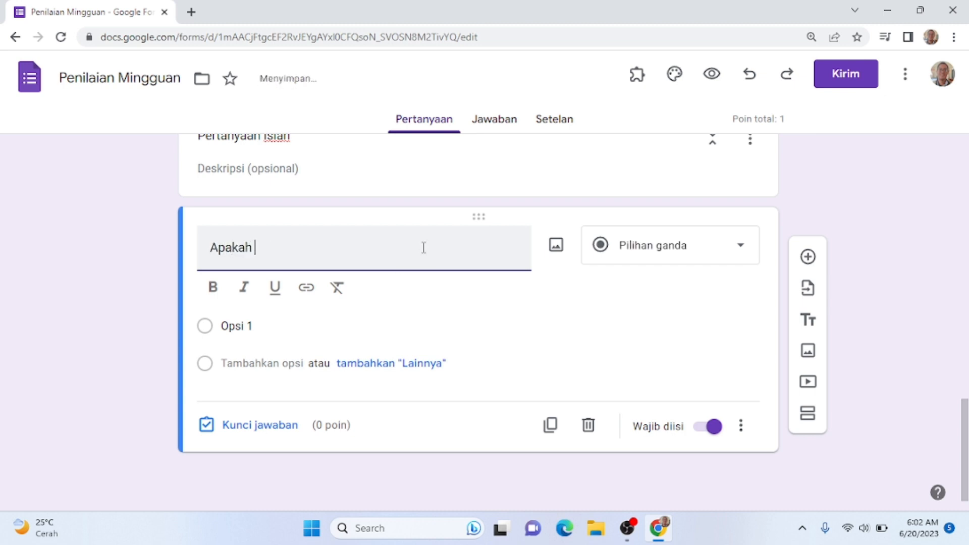
text(....)
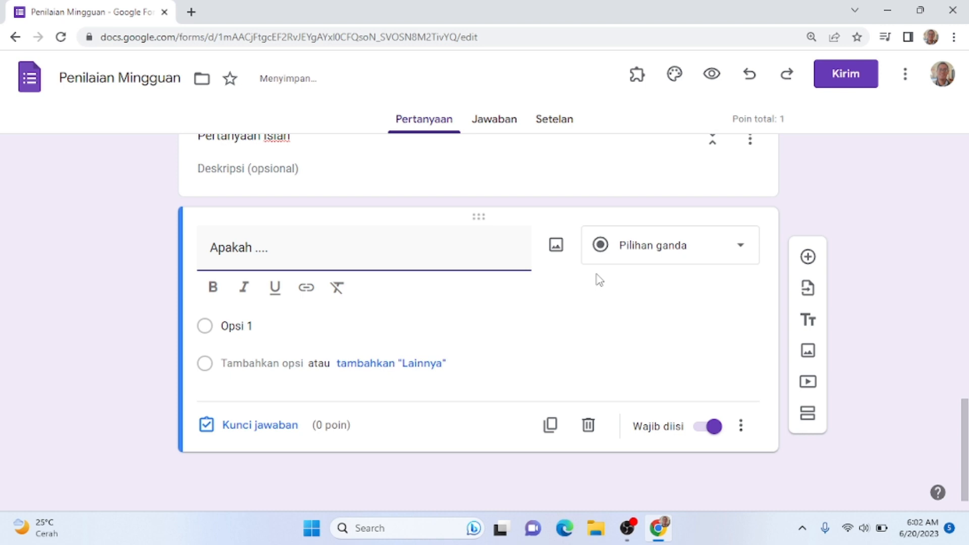
click(619, 247)
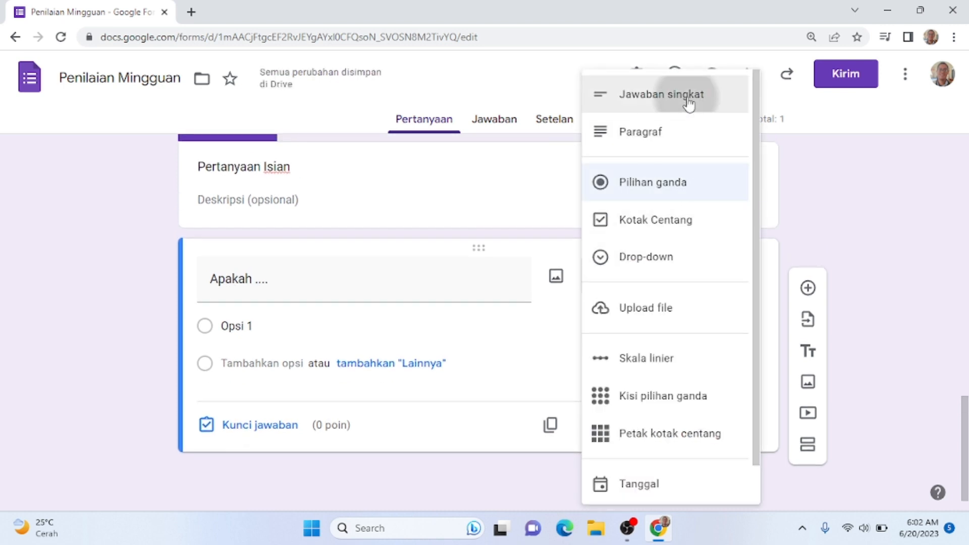
click(688, 98)
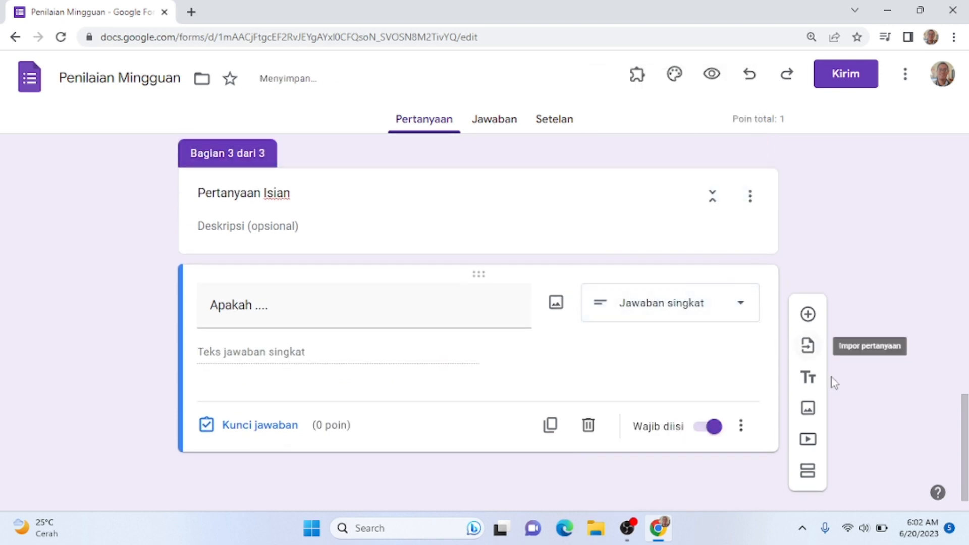
- Add a new section after the "Apakah ...." question and title it "Pertanyaan Uraian"
click(811, 469)
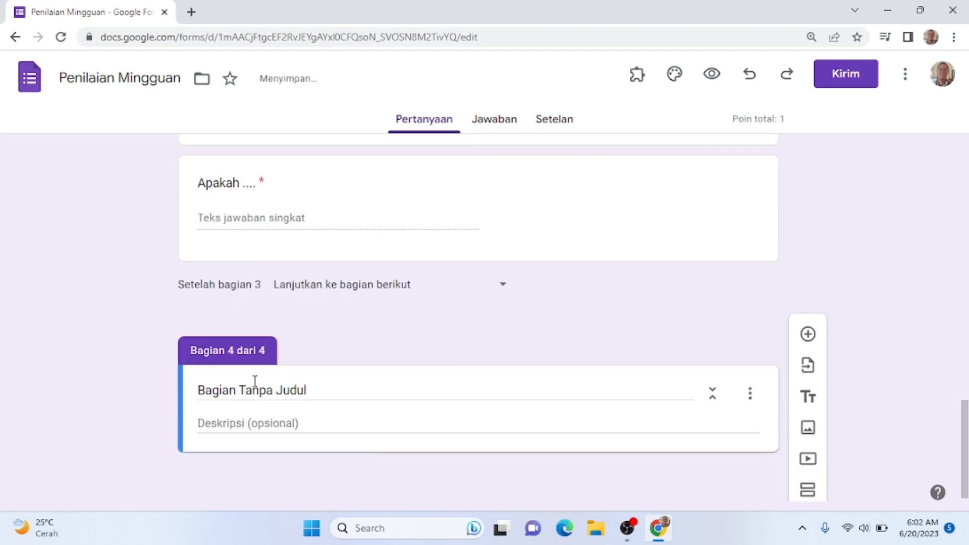
click(255, 388)
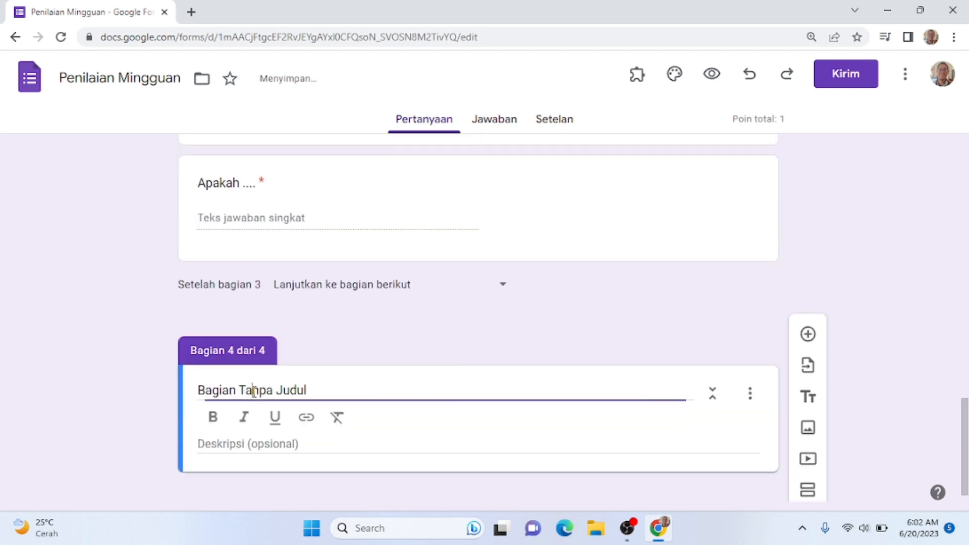
triple_click(282, 390)
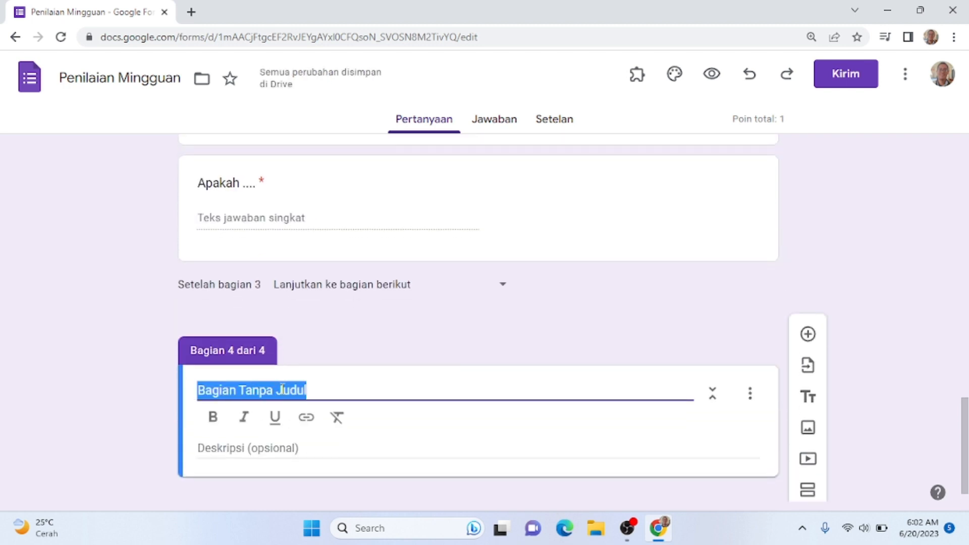
text(Pertanyaan Uraian)
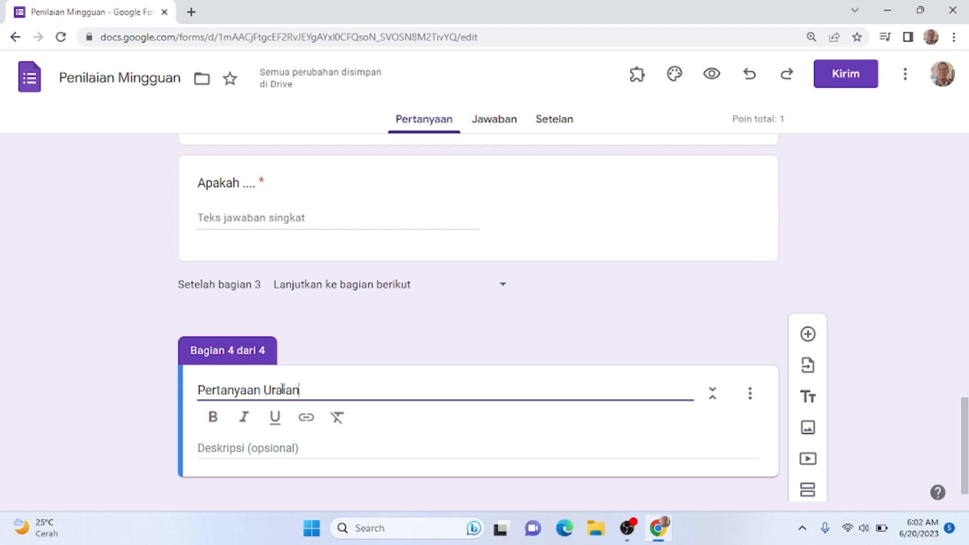
- Add the question "Sebutkan ...." to the Pertanyaan Uraian section and set its type to Paragraf
scroll(302, 387, down, 1)
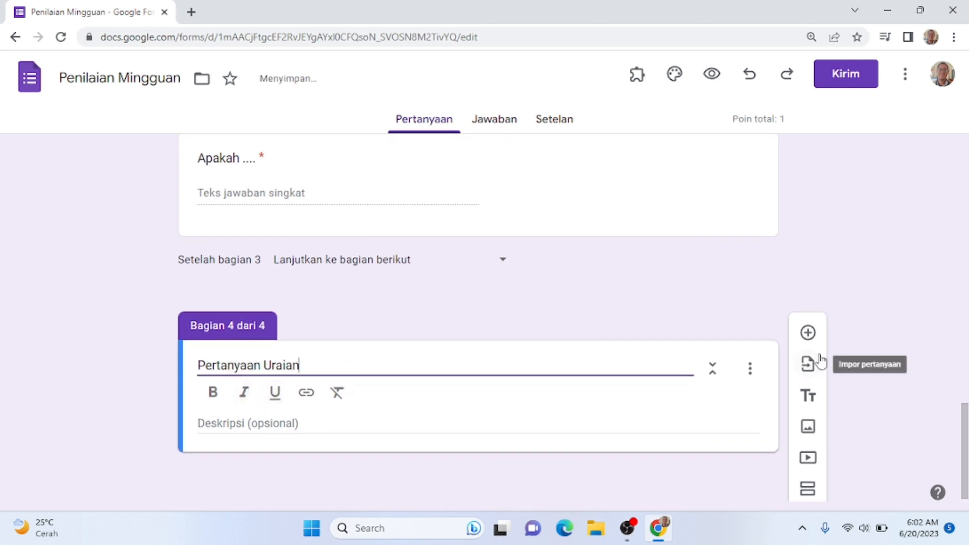
click(809, 335)
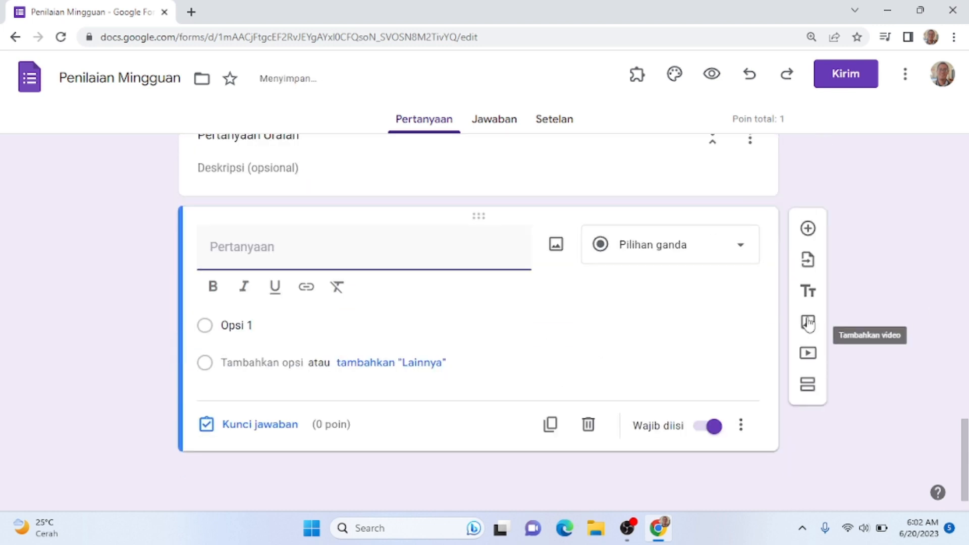
text(Se)
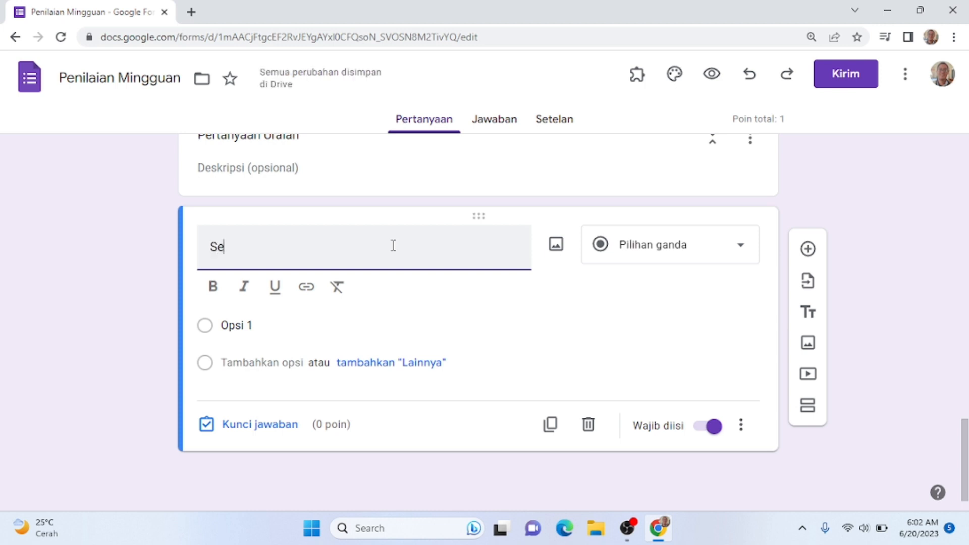
text(butk)
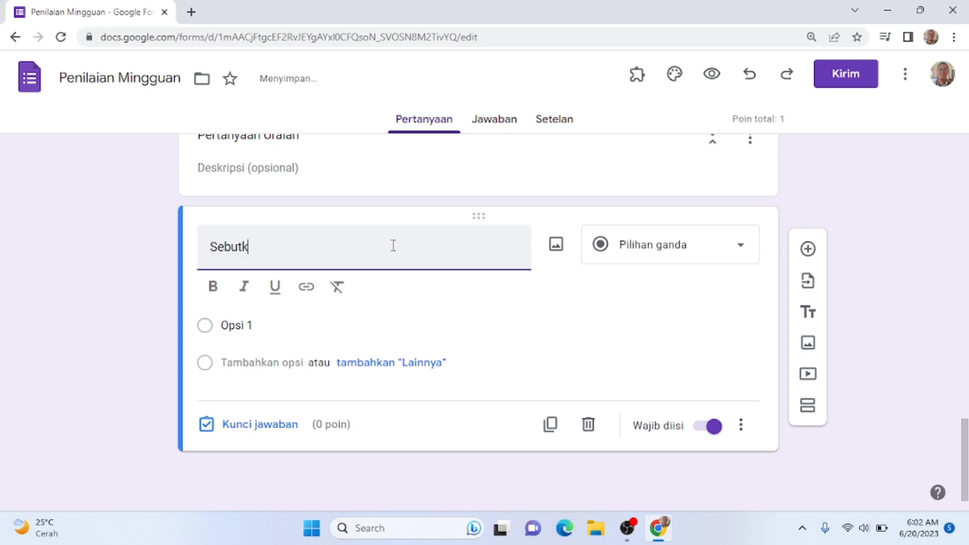
text(an ....)
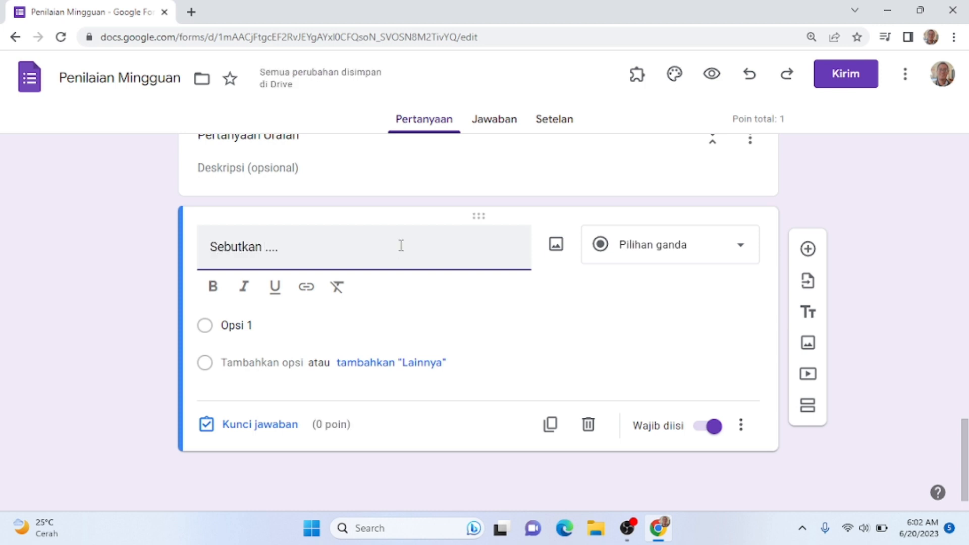
click(723, 263)
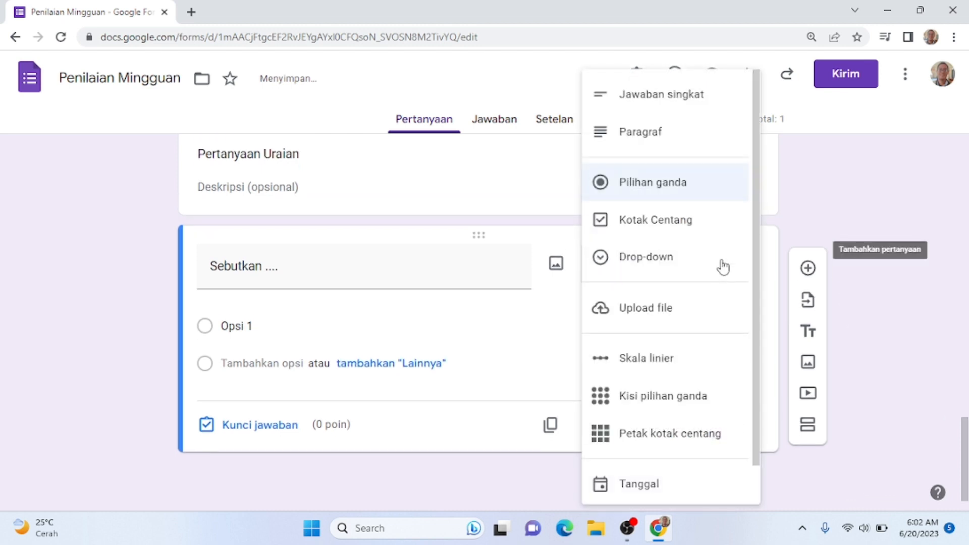
click(682, 147)
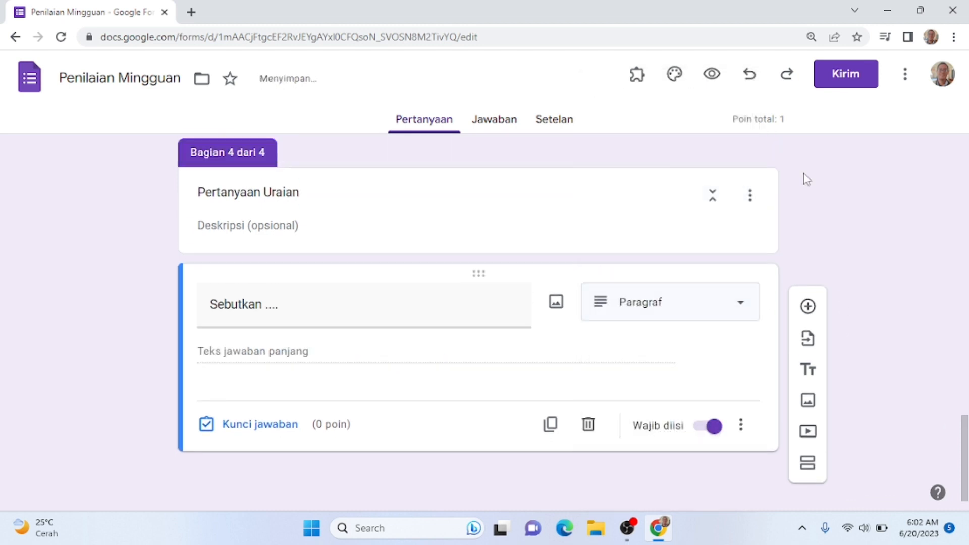
- Add a new section after the "Sebutkan ...." question and title it "Pertanyaan Menjodohkan"
click(806, 462)
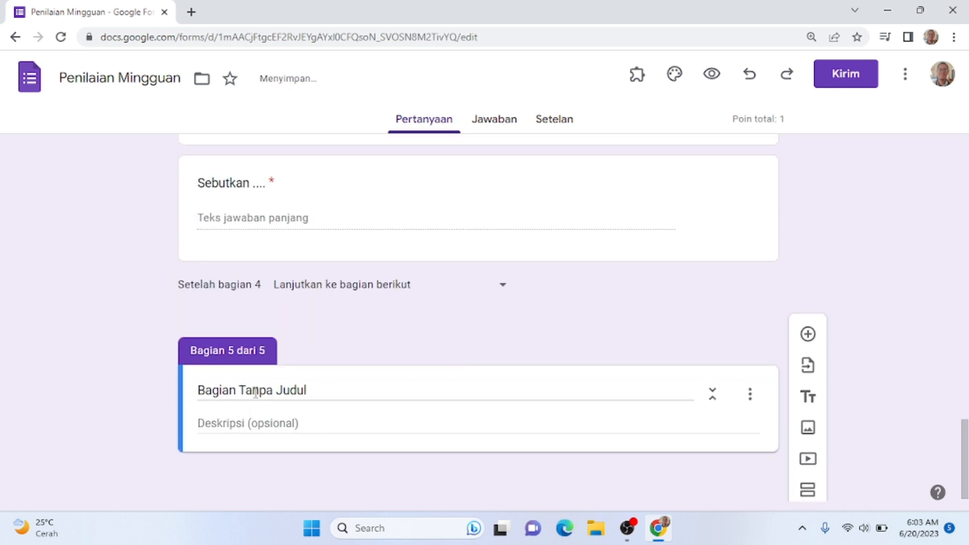
click(255, 392)
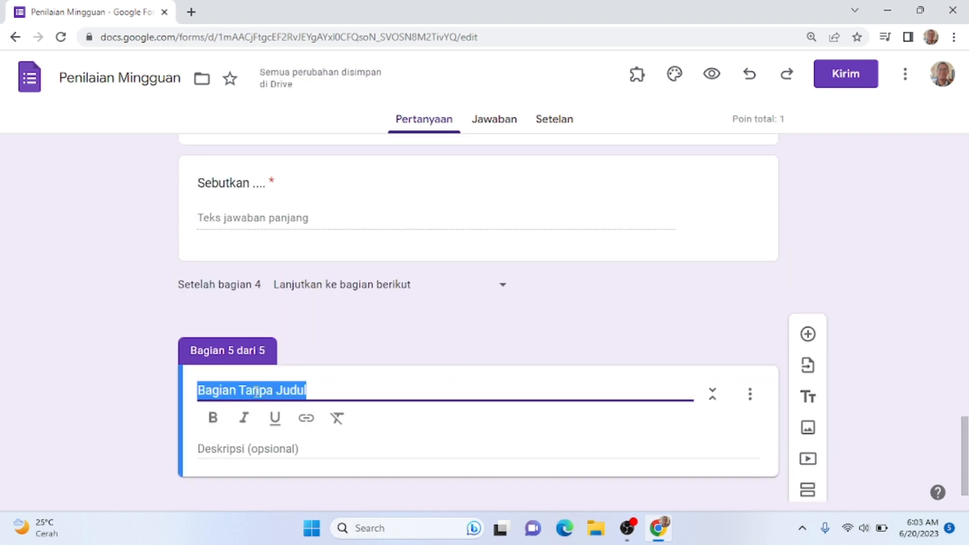
text(Perta)
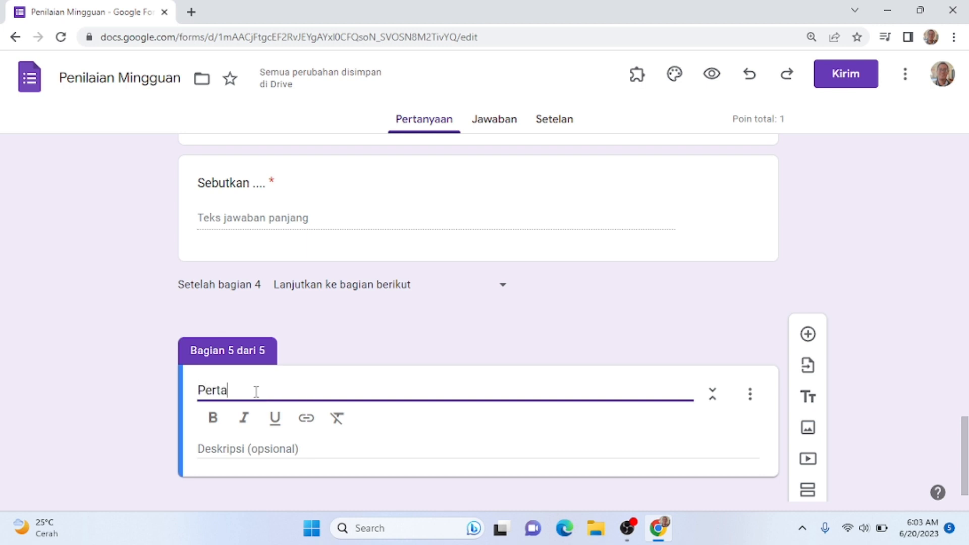
text(nyaan Menj)
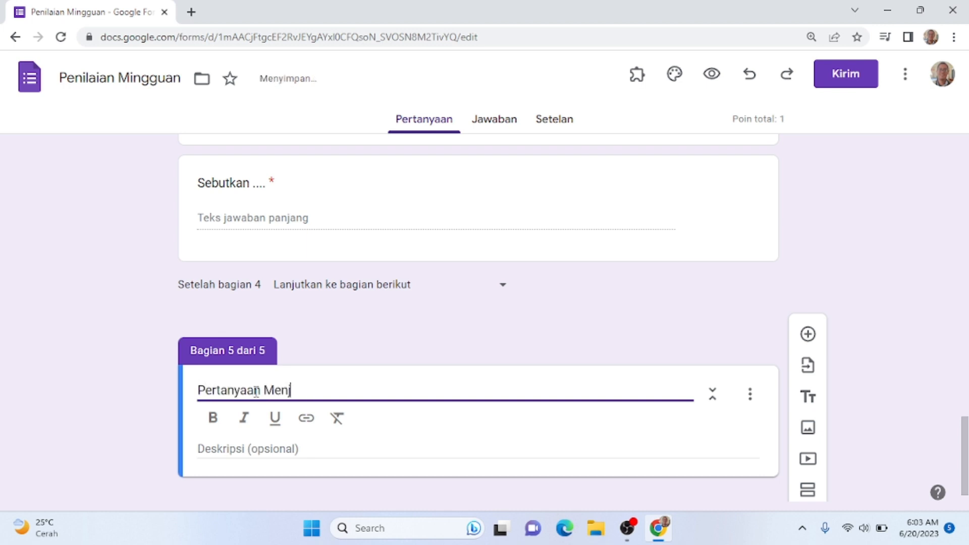
text(odohkan)
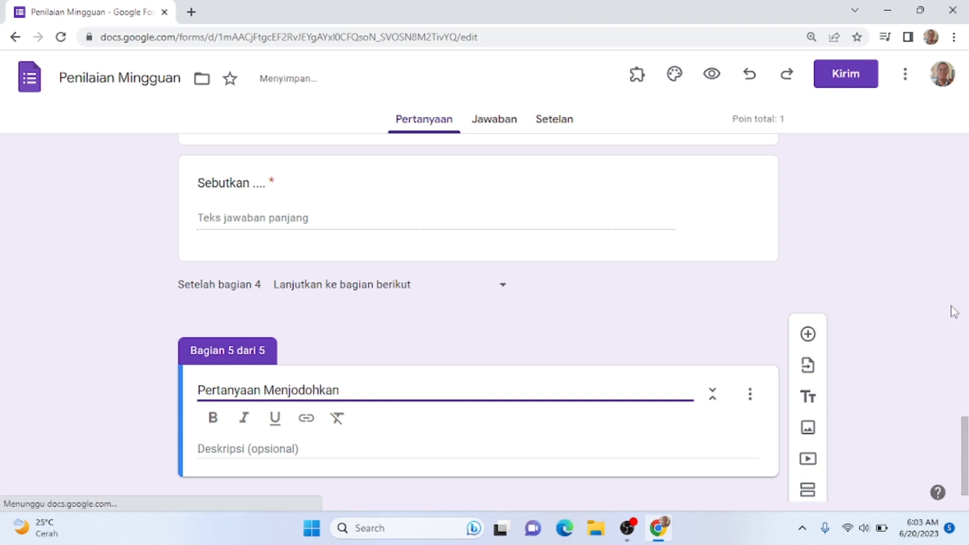
- Add the question "Jodohkanlah" to the Pertanyaan Menjodohkan section with the type Kisi pilihan ganda
scroll(944, 311, down, 1)
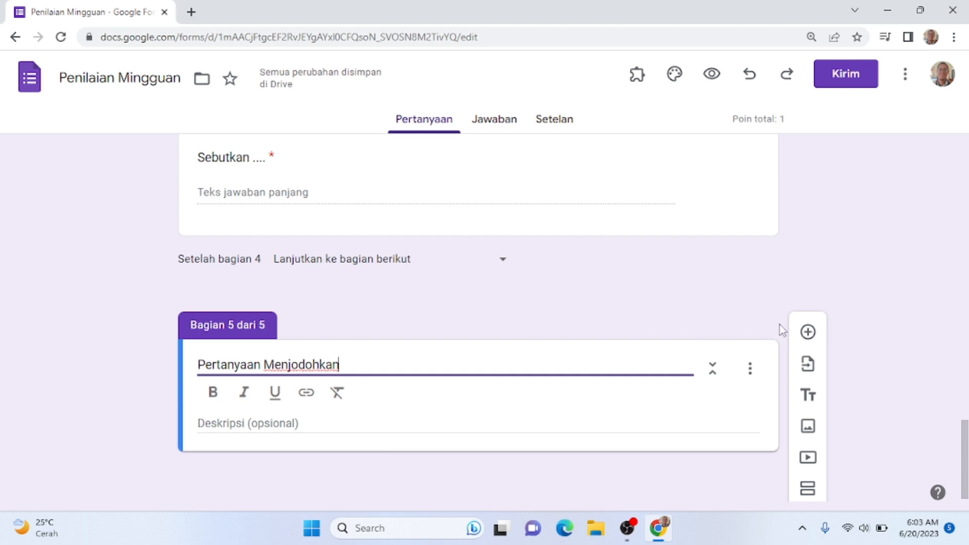
click(810, 334)
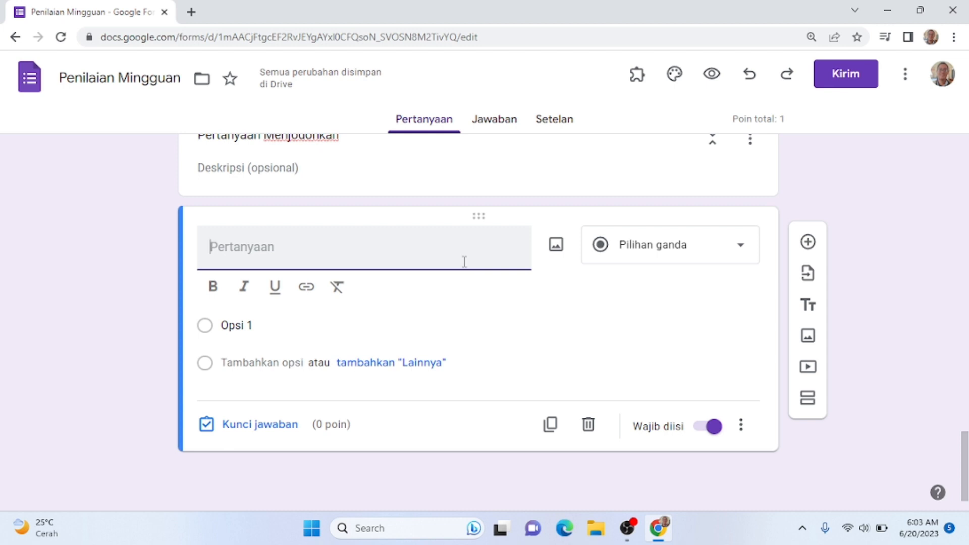
text(Jodohka)
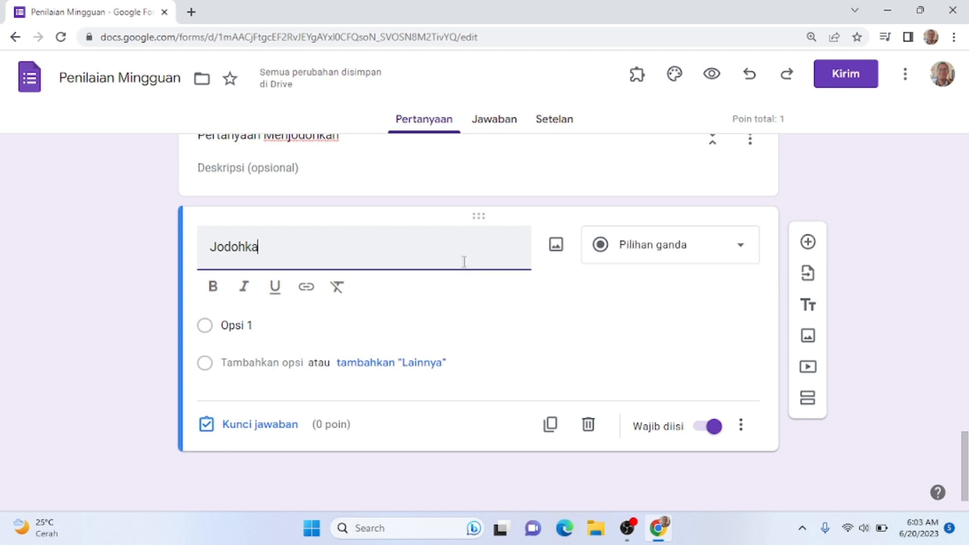
text(n)
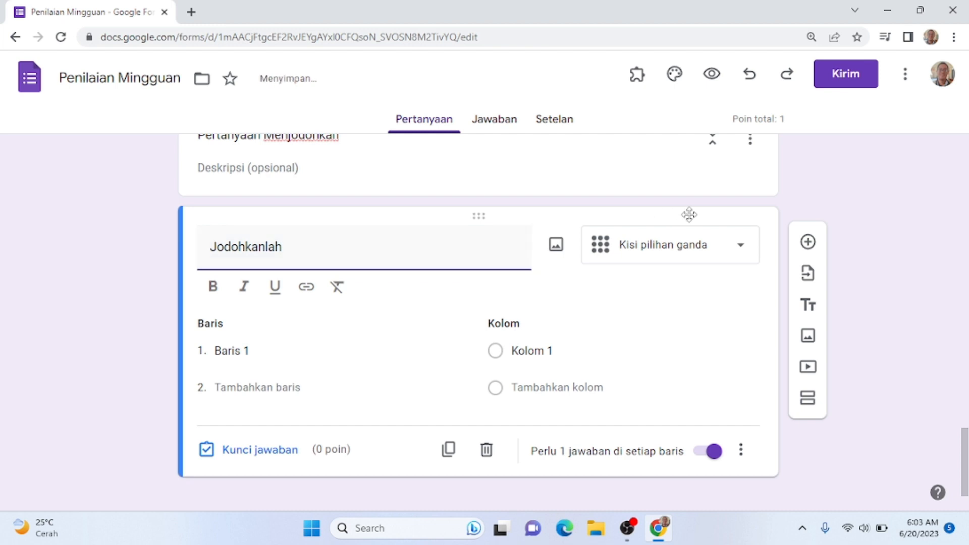
click(695, 253)
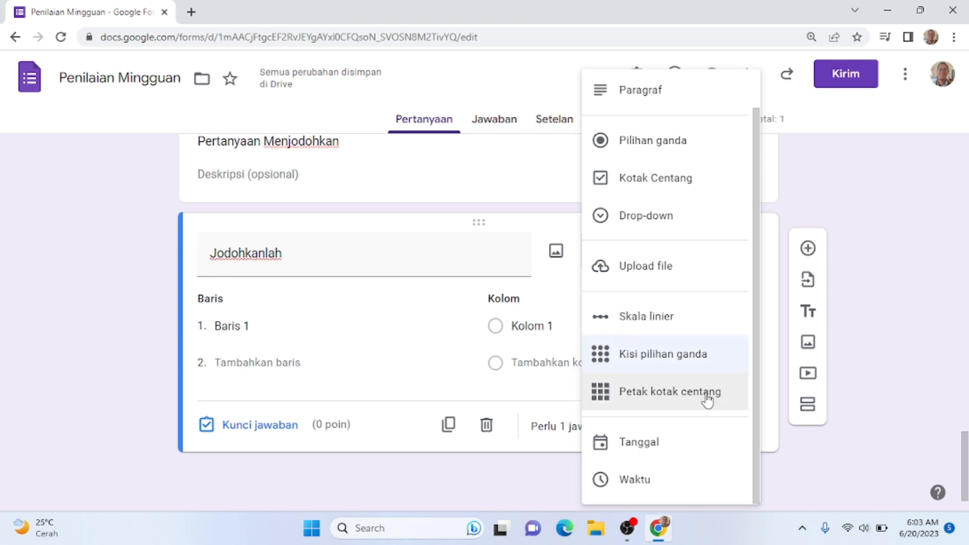
click(702, 355)
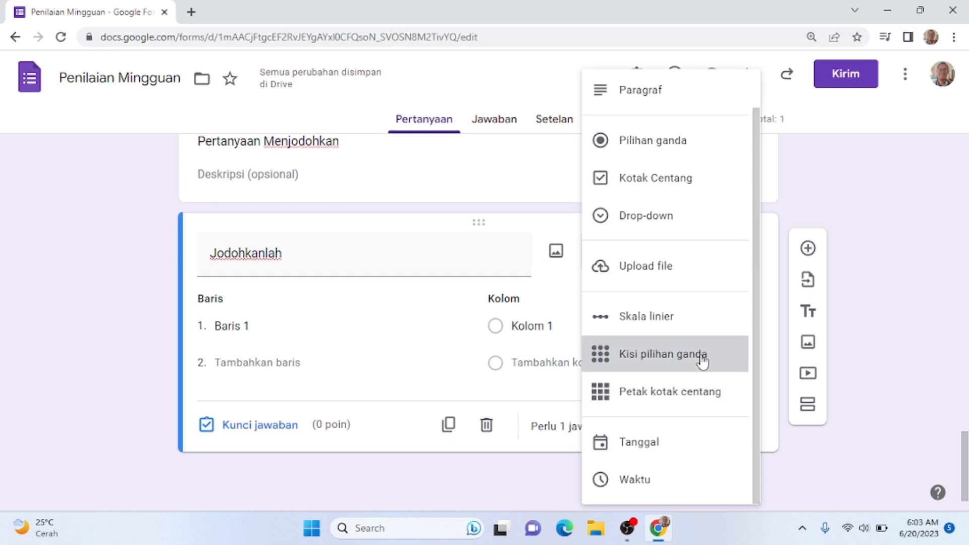
- Name the first row of the Jodohkanlah grid "Ayam" and its first column "Nasi"
click(269, 325)
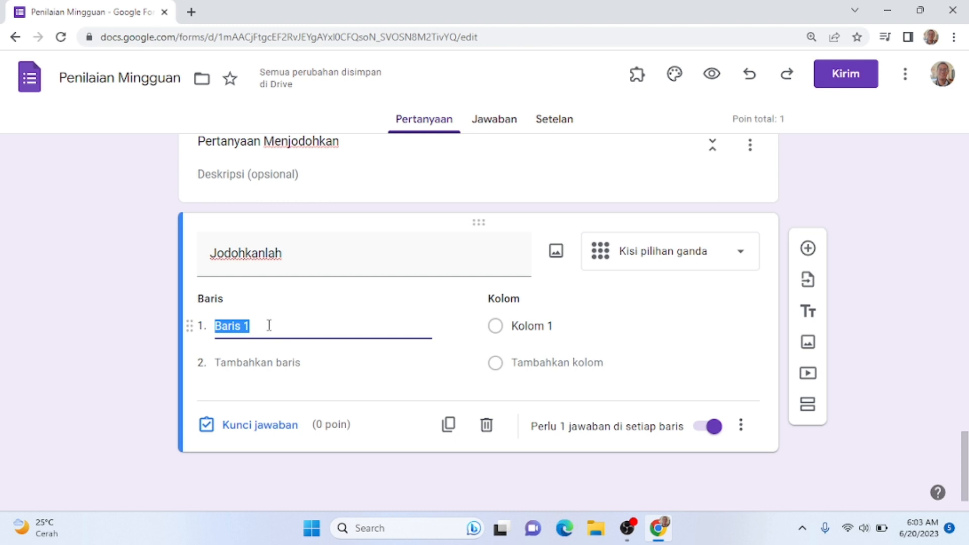
text(Ayam)
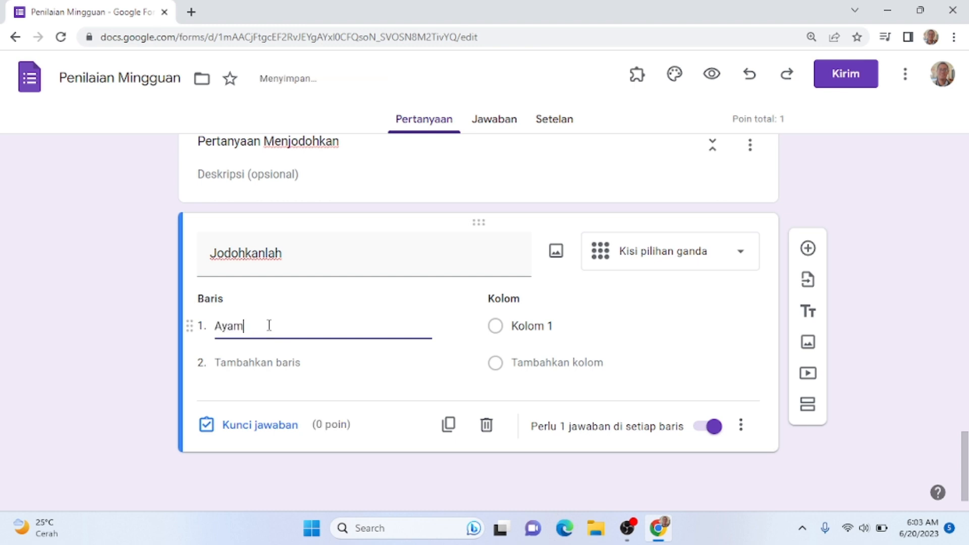
click(568, 323)
text(Nasi)
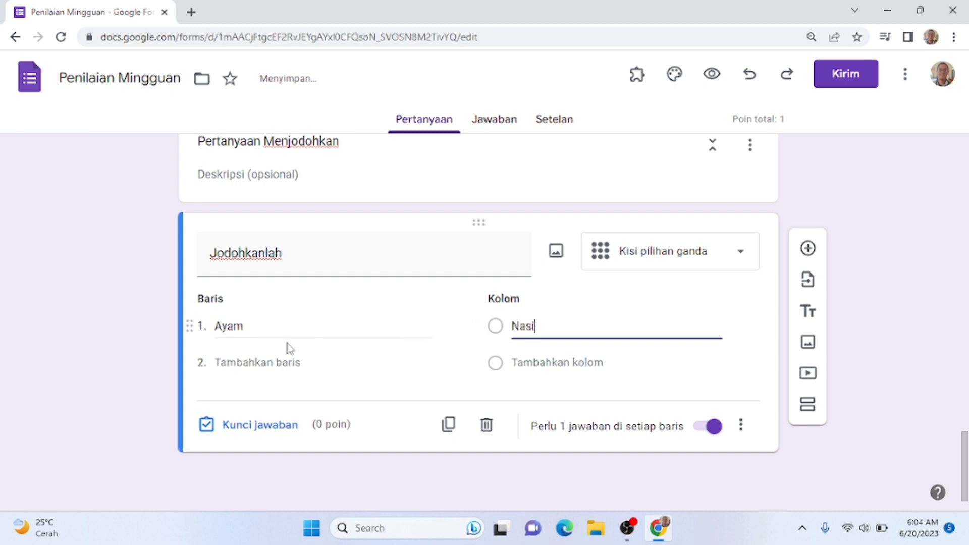
- Add a second row "Kambing" and a second column "Rumput" to the Jodohkanlah grid
click(263, 361)
text(Ka)
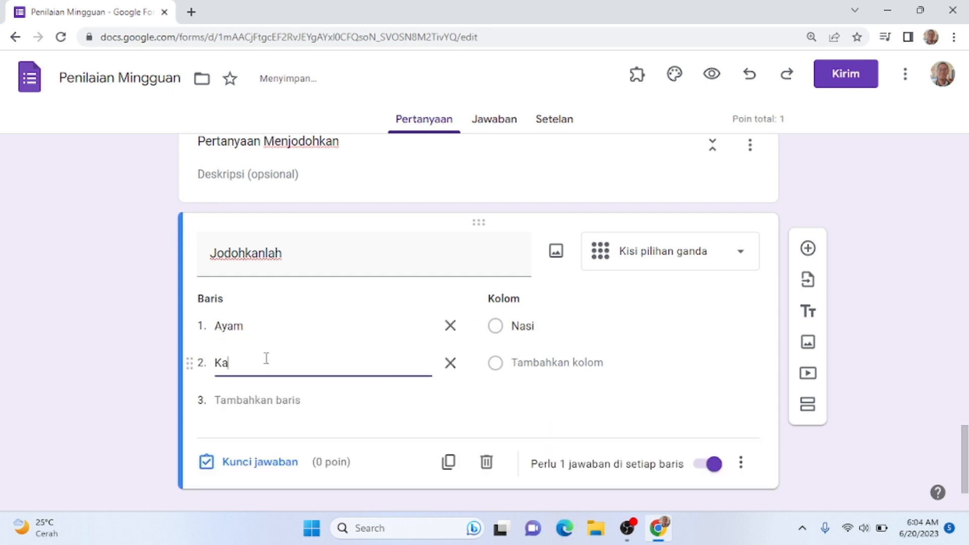
text(mbing)
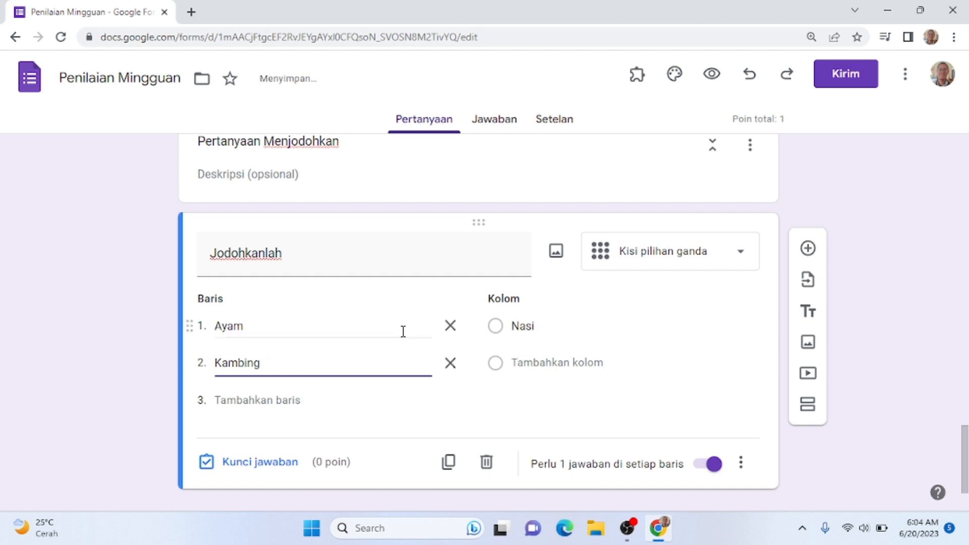
click(547, 361)
text(R)
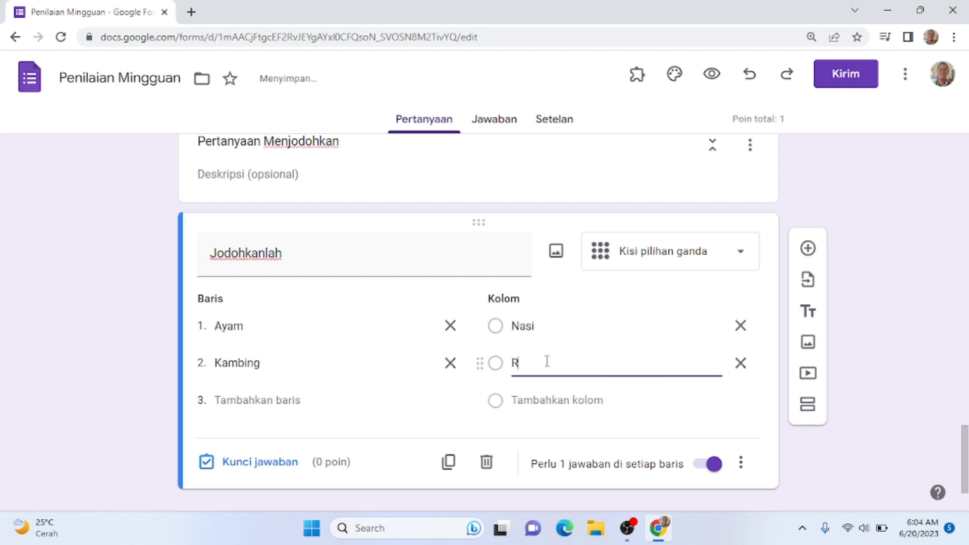
text(umput)
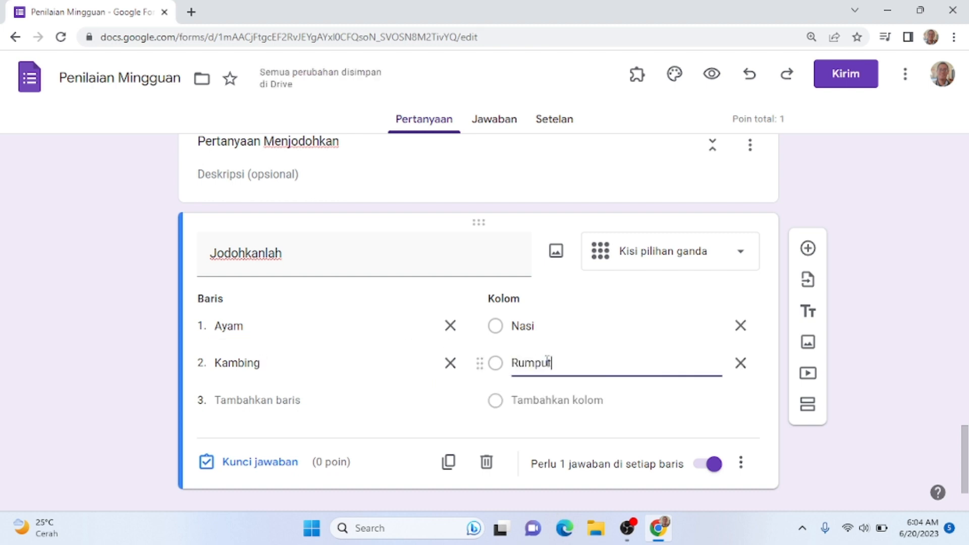
- Add a third row "Harimau" and a third column "Daging" to the Jodohkanlah grid
click(251, 400)
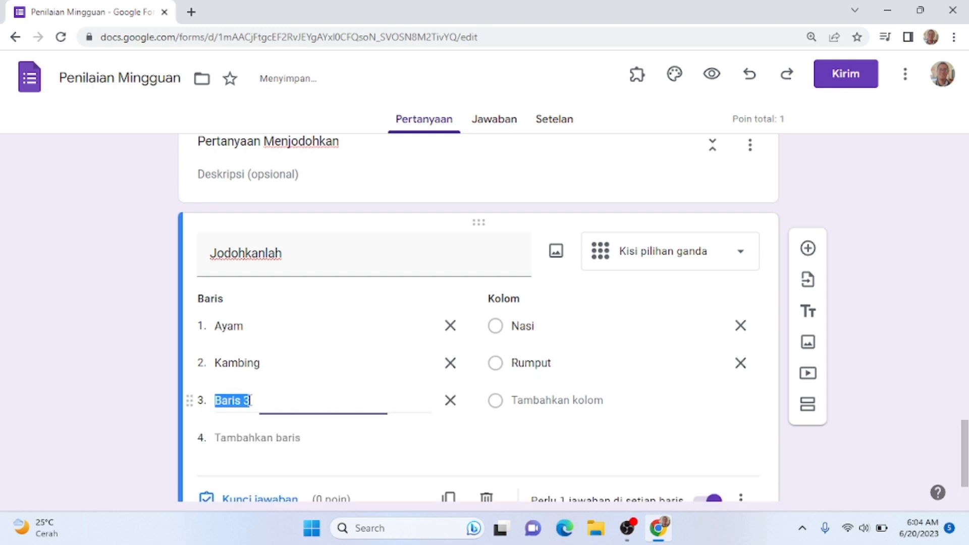
text(Har)
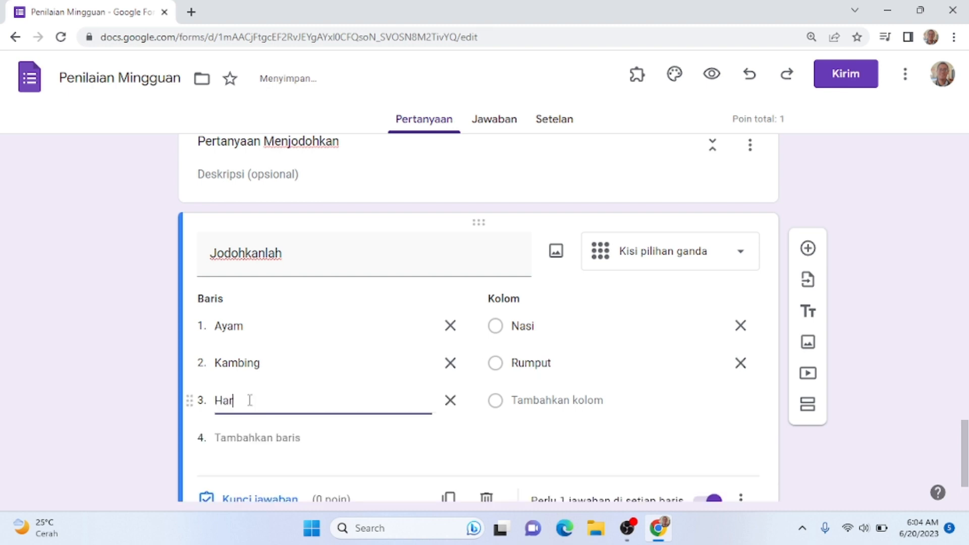
text(imau)
click(510, 400)
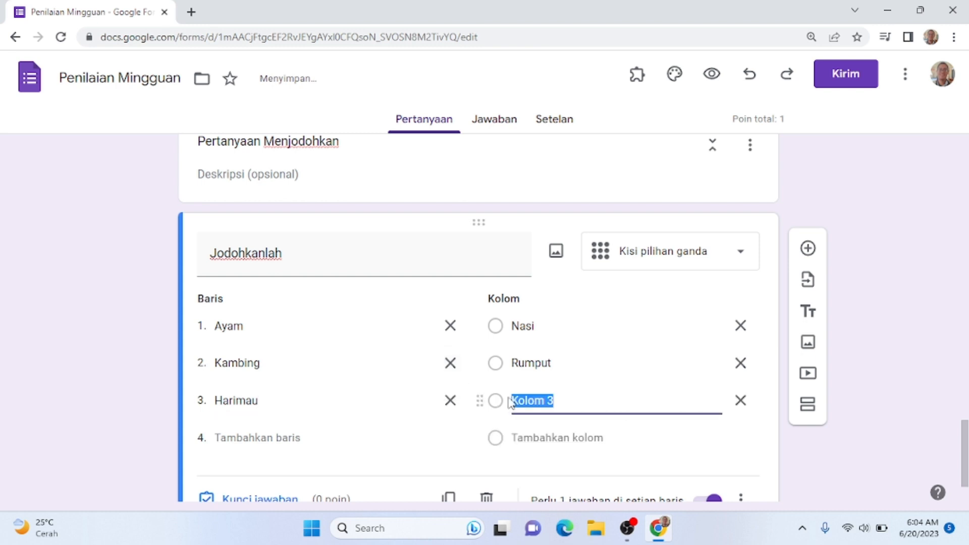
text(Daging)
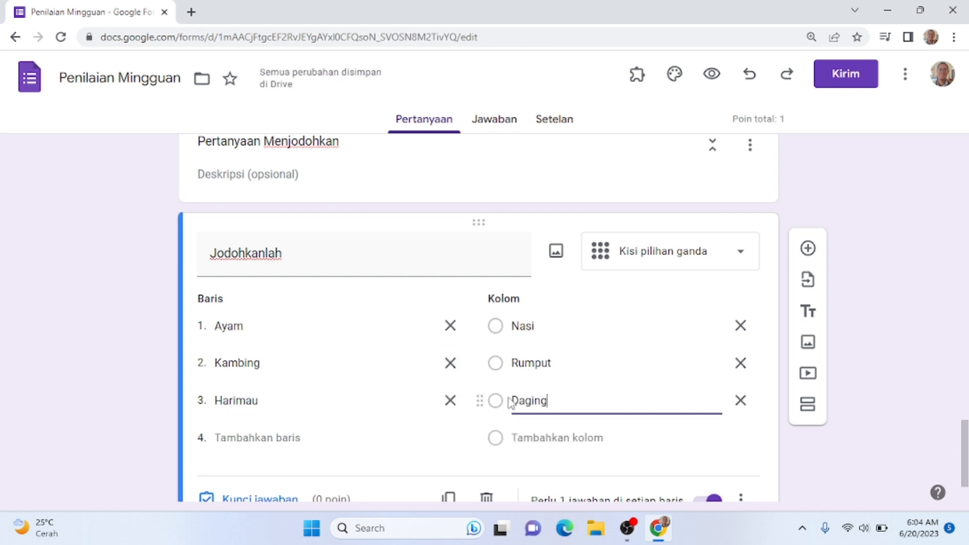
- Set the Jodohkanlah answer key to match Ayam with Nasi, Kambing with Rumput, and Harimau with Daging
scroll(873, 348, down, 2)
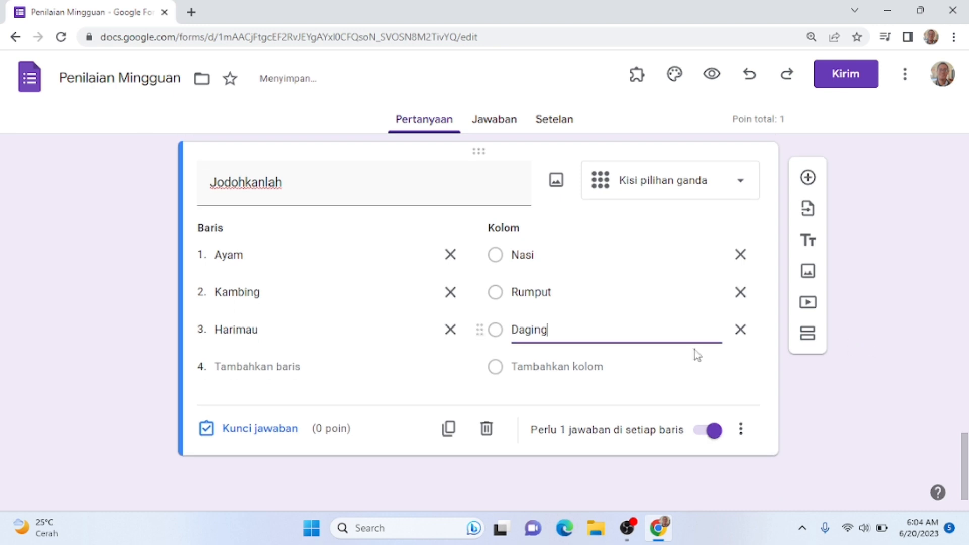
click(263, 432)
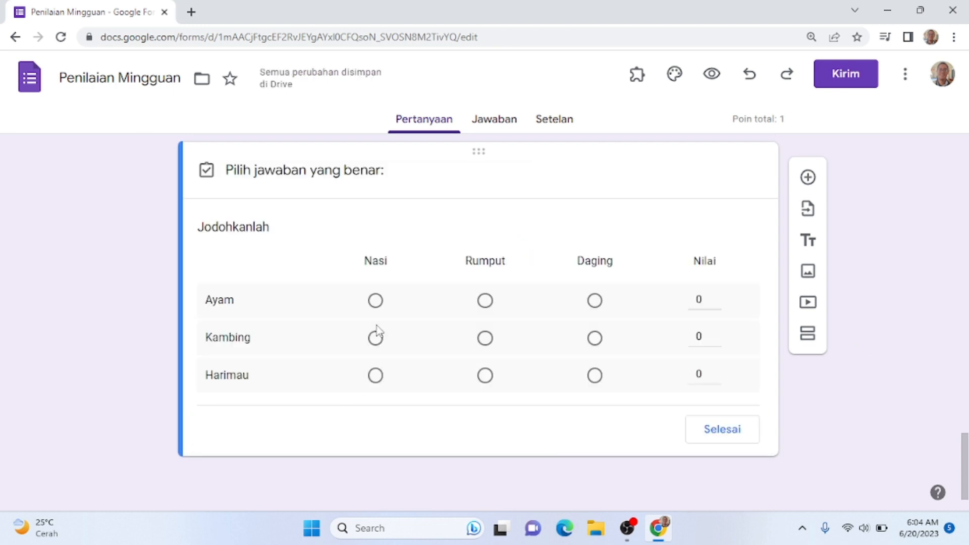
click(376, 303)
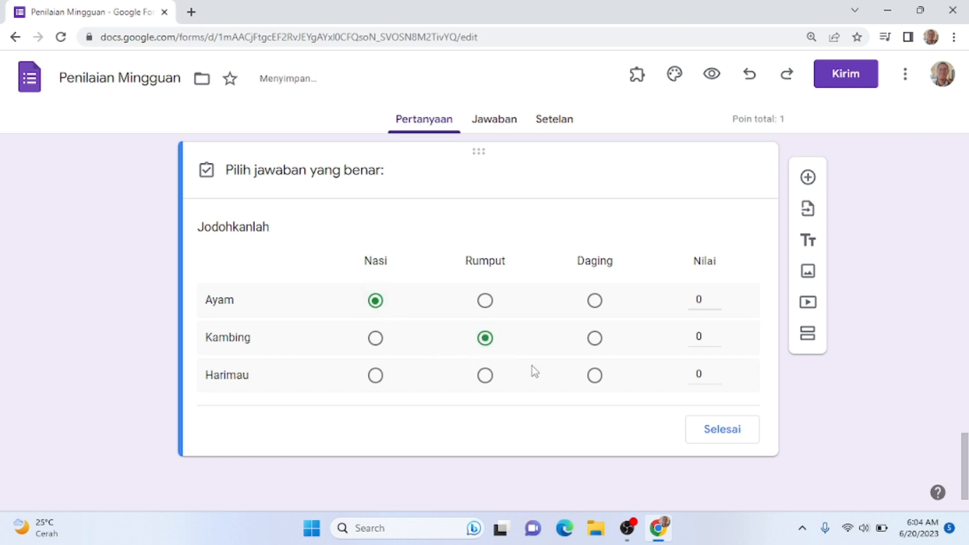
click(598, 376)
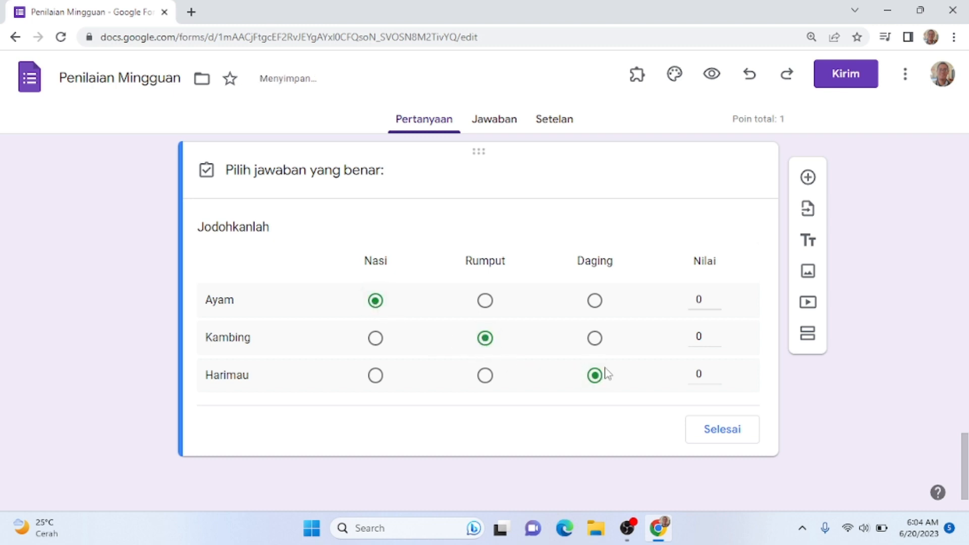
- Assign points to the Ayam, Kambing and Harimau rows for a total of 6, and finish the answer key
click(717, 296)
click(716, 335)
click(716, 336)
click(716, 372)
click(716, 375)
click(710, 430)
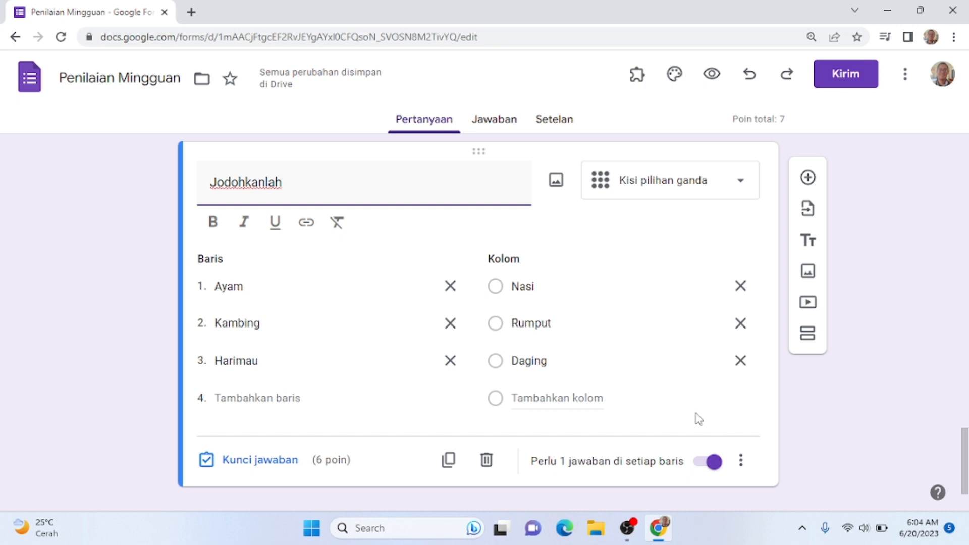
- Add a new section after the Jodohkanlah question
scroll(895, 385, down, 1)
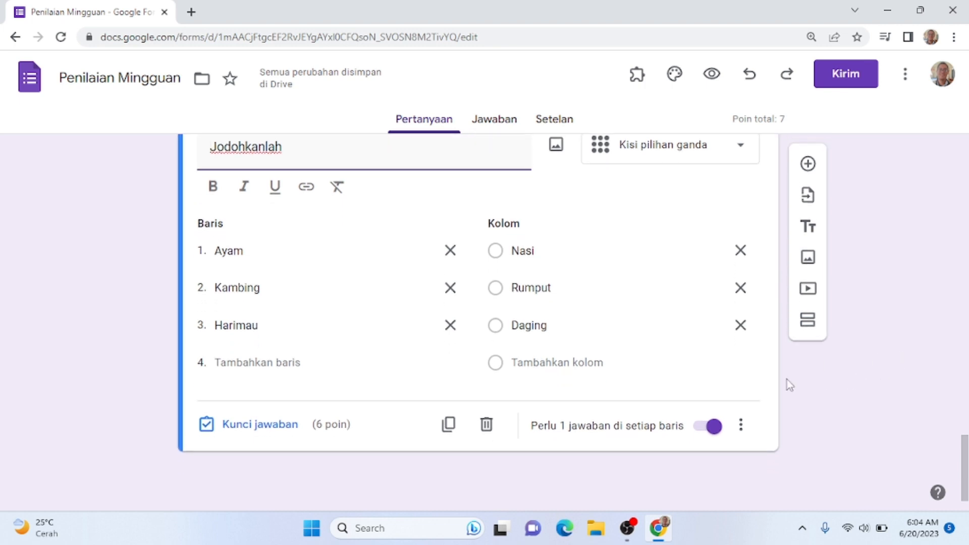
click(813, 168)
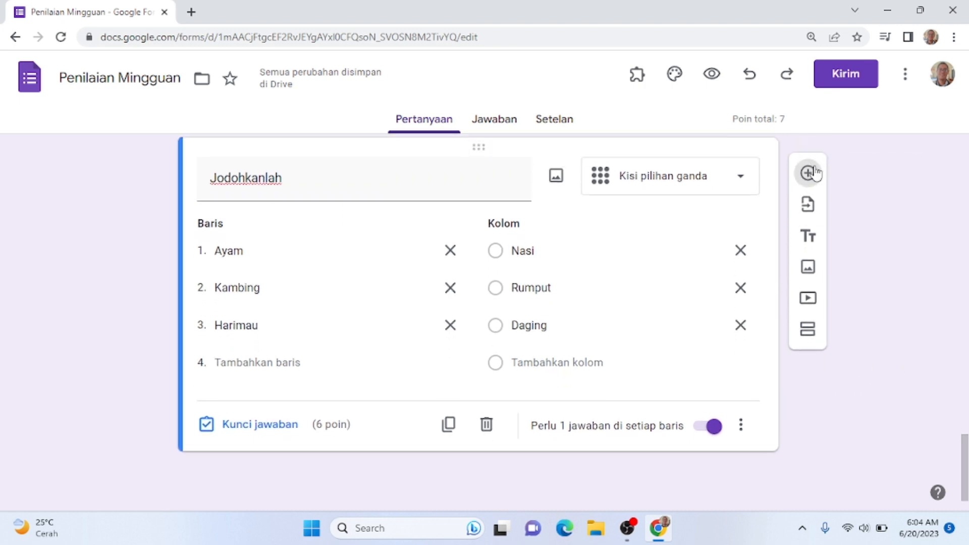
click(807, 334)
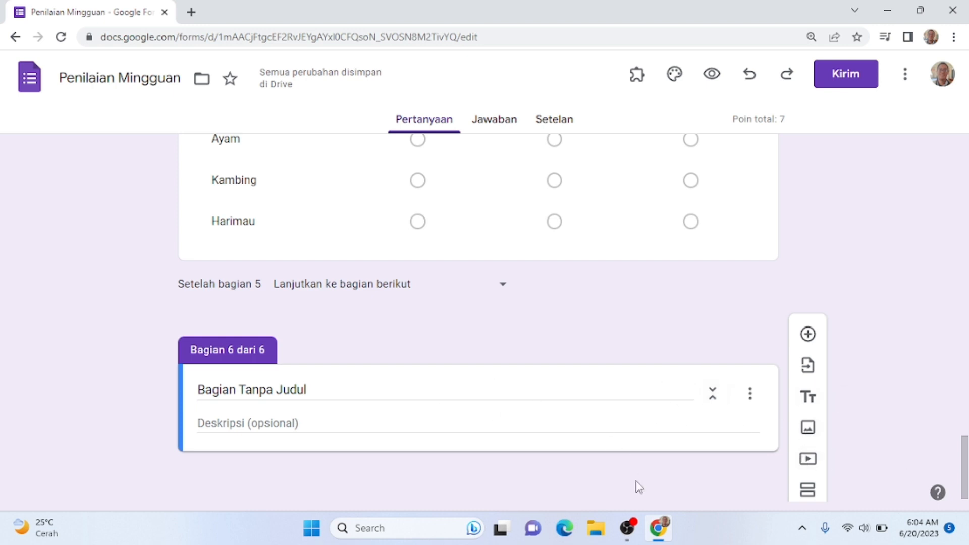
click(628, 528)
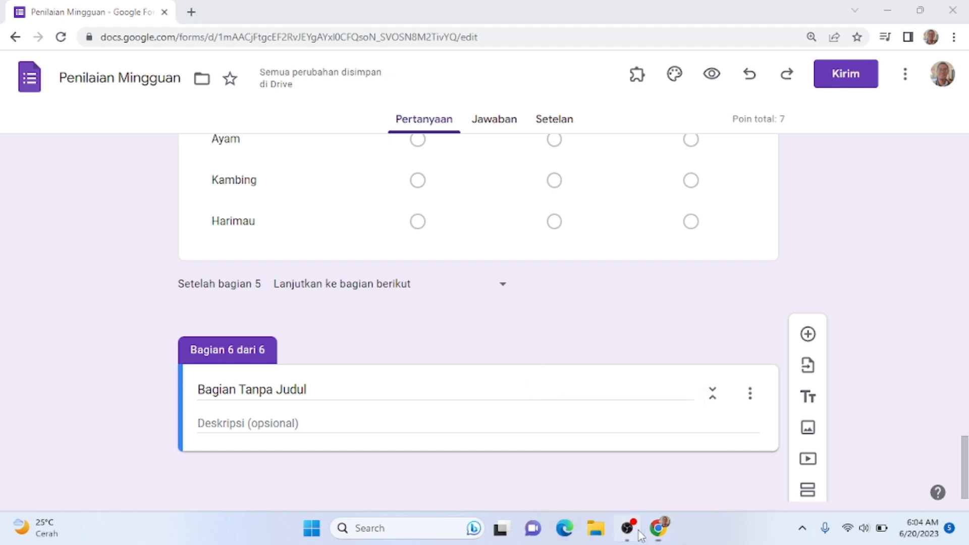
click(891, 379)
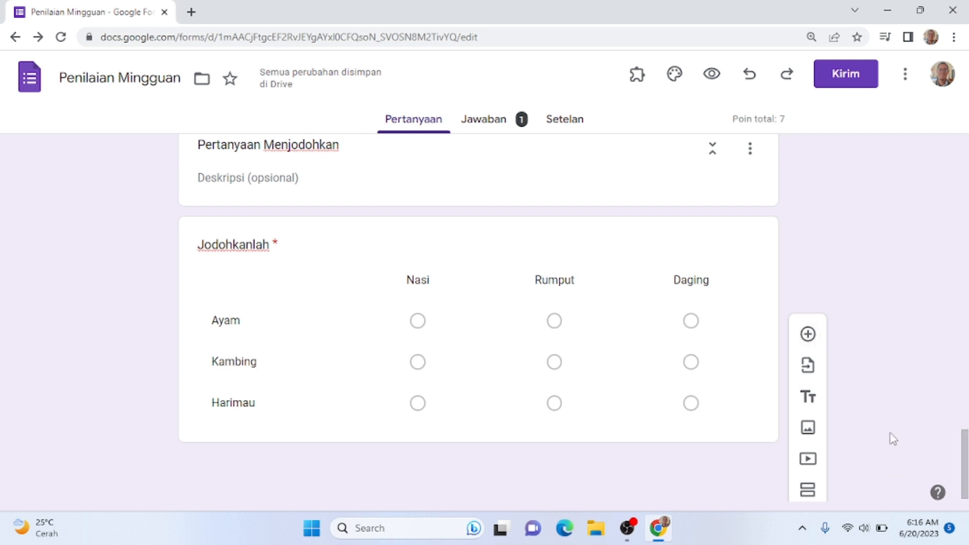
click(808, 334)
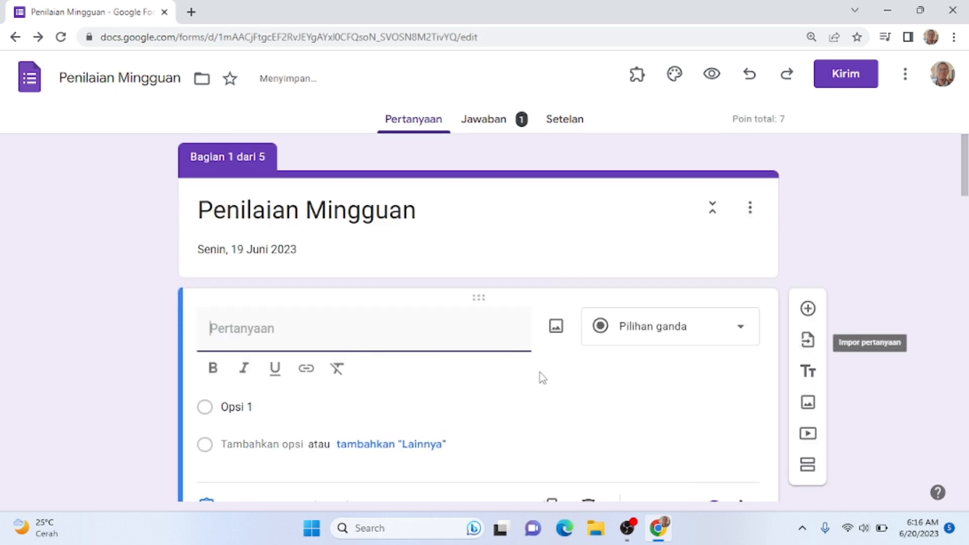
scroll(575, 387, down, 2)
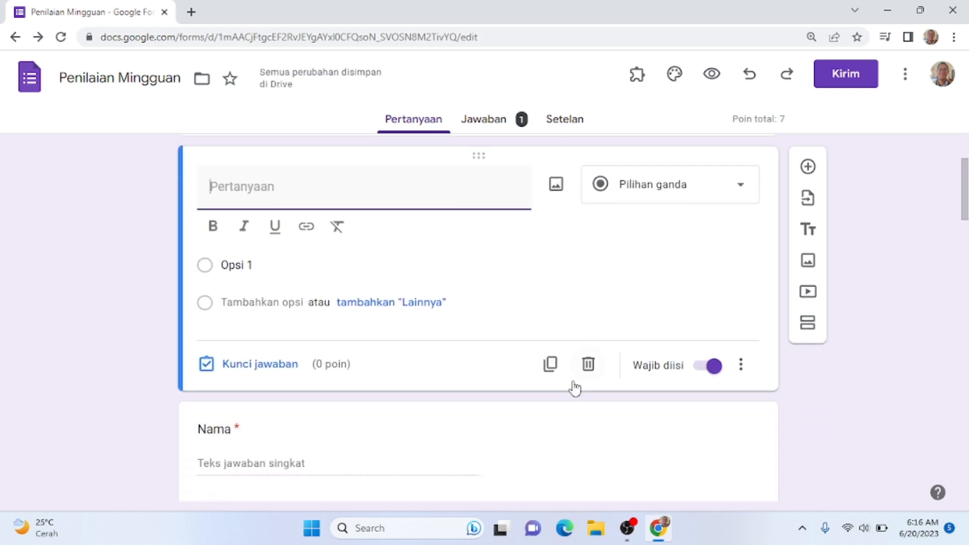
scroll(575, 363, up, 2)
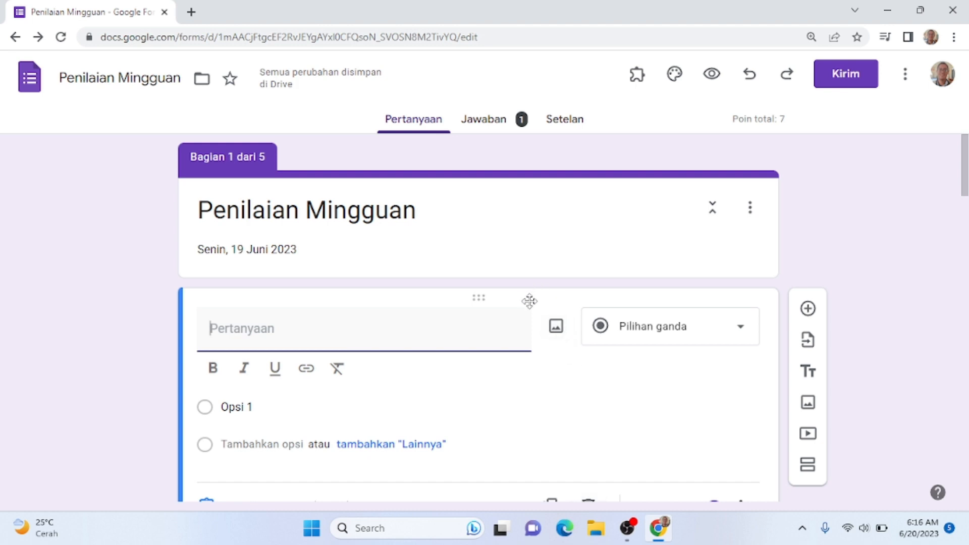
scroll(723, 378, down, 1)
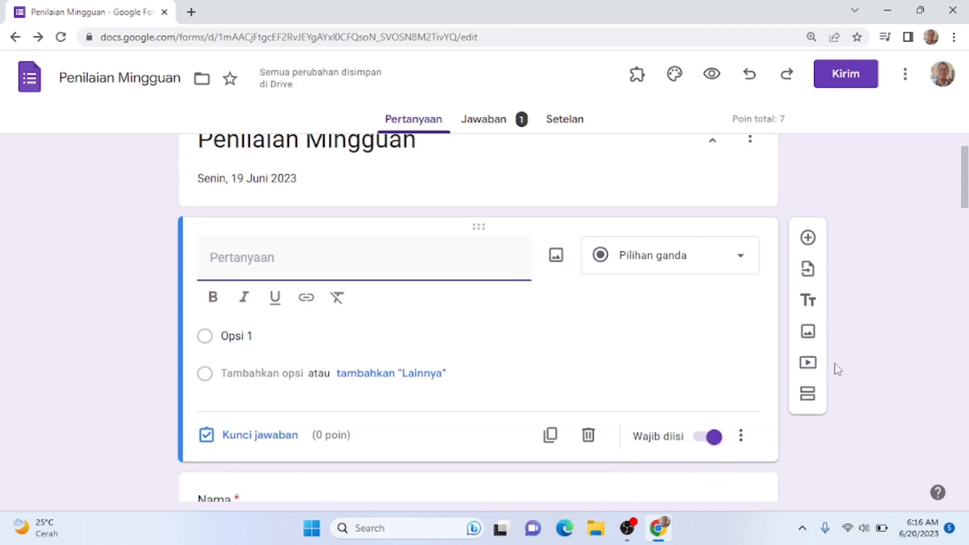
click(848, 367)
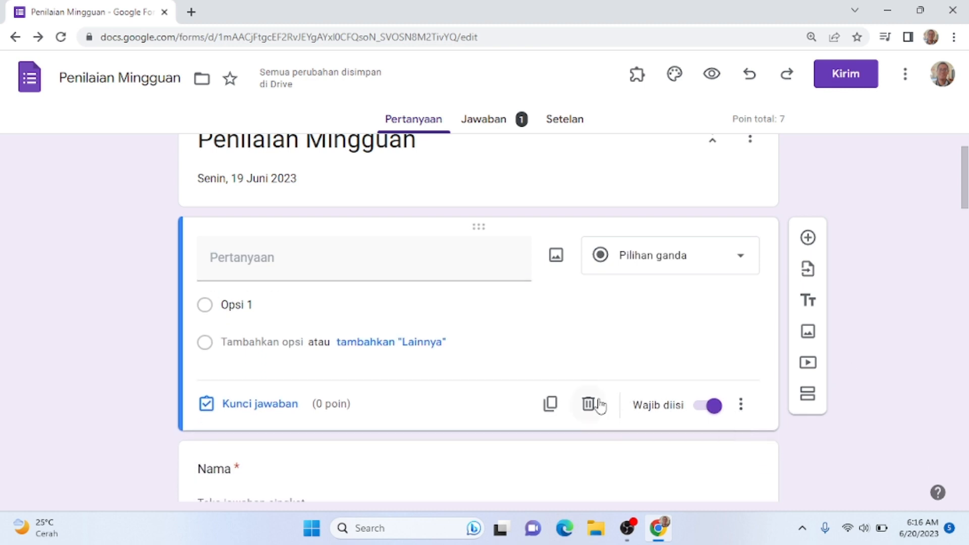
click(588, 404)
- Insert a new section below the Jodohkanlah question at the end of the form
scroll(657, 424, down, 10)
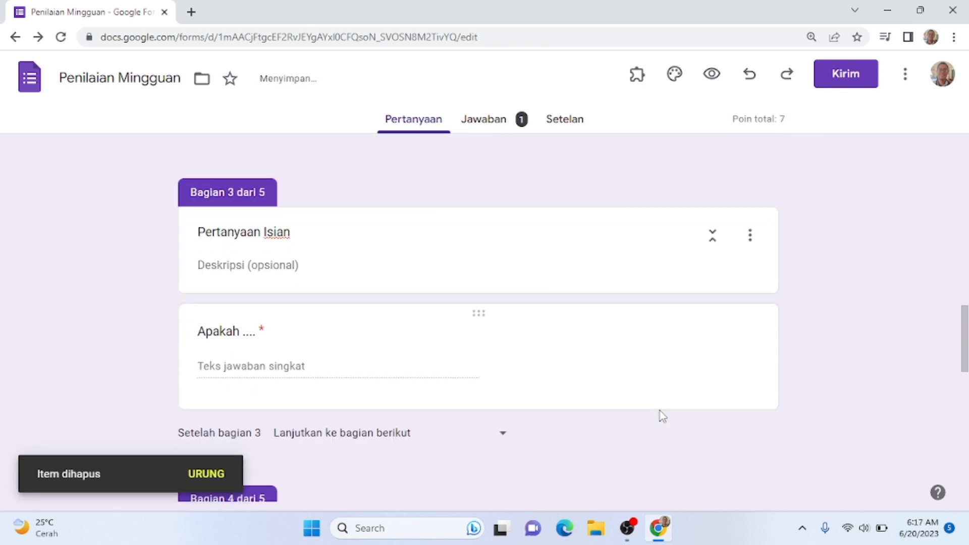
scroll(662, 413, down, 12)
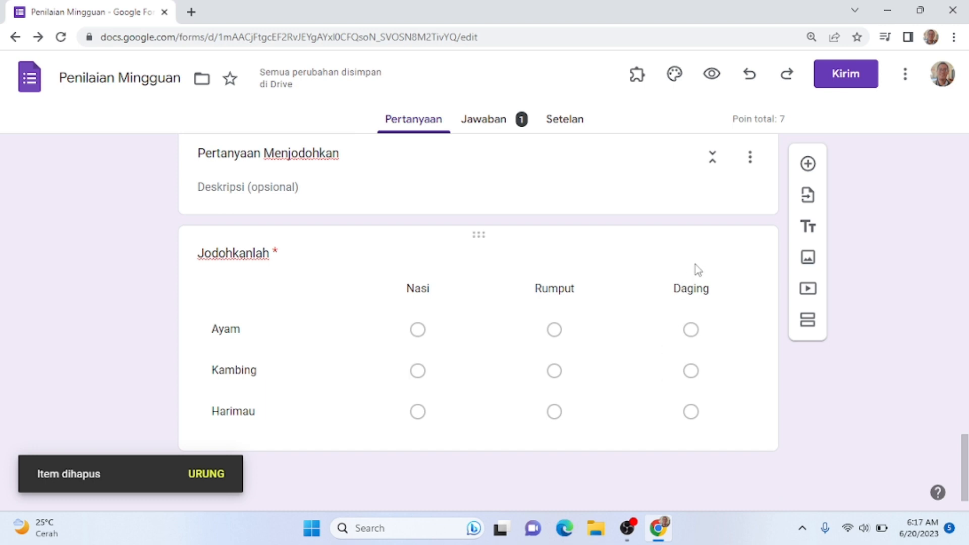
click(705, 254)
scroll(816, 416, down, 1)
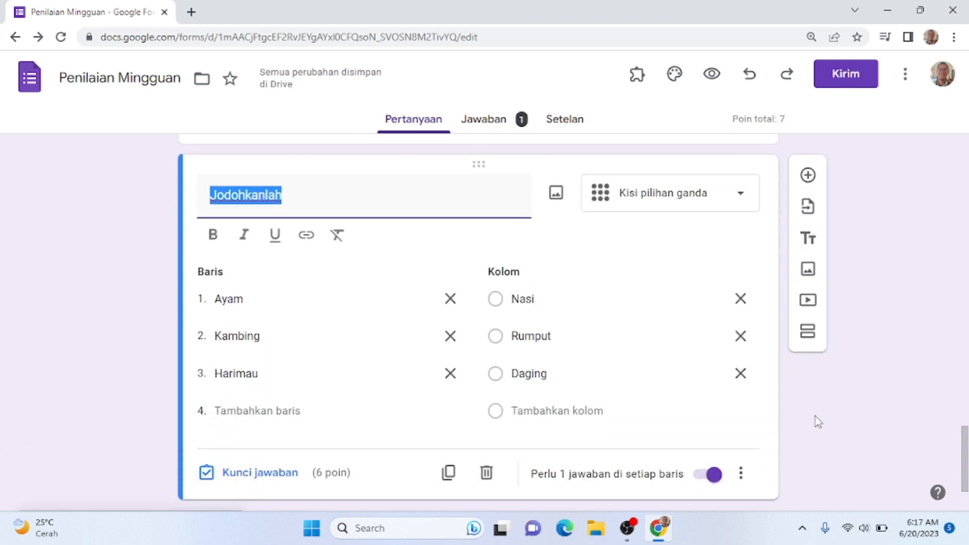
scroll(815, 416, down, 1)
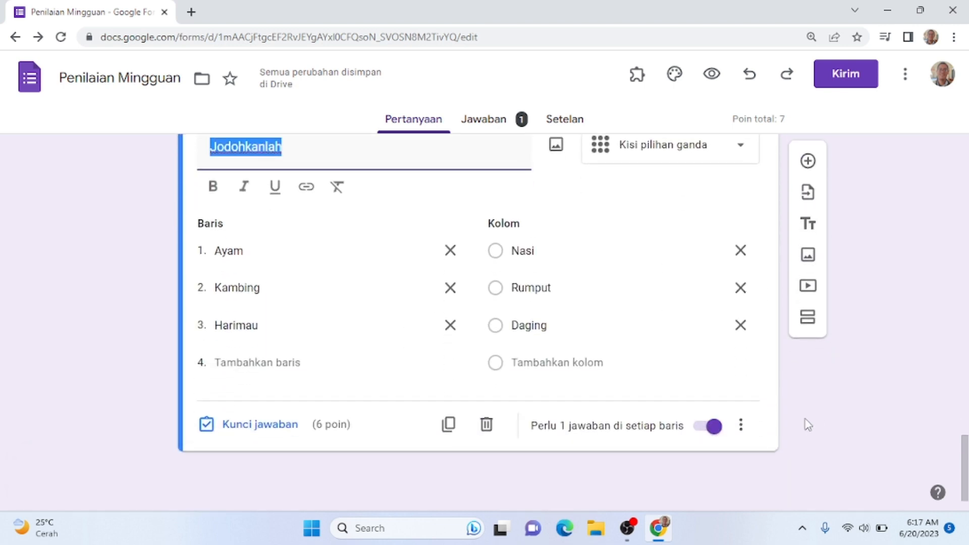
click(755, 399)
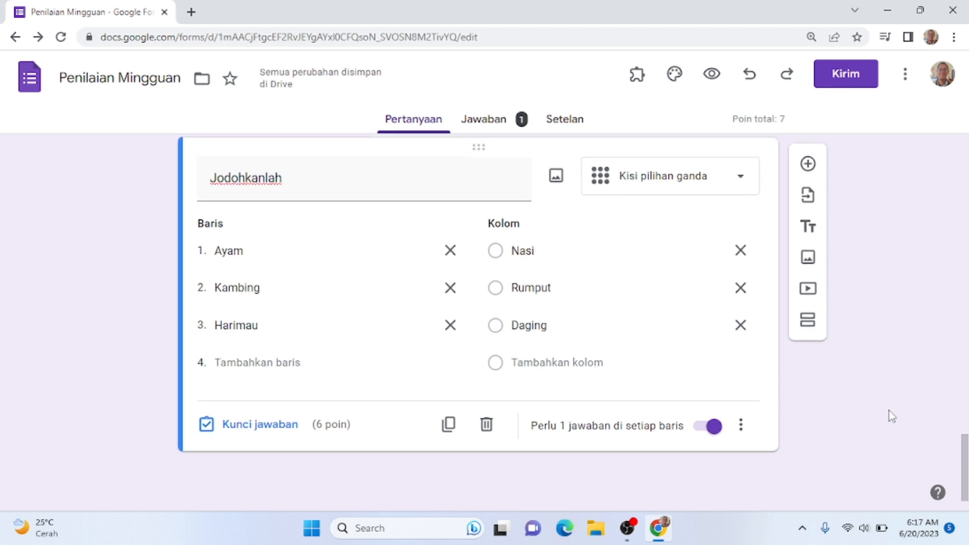
click(809, 328)
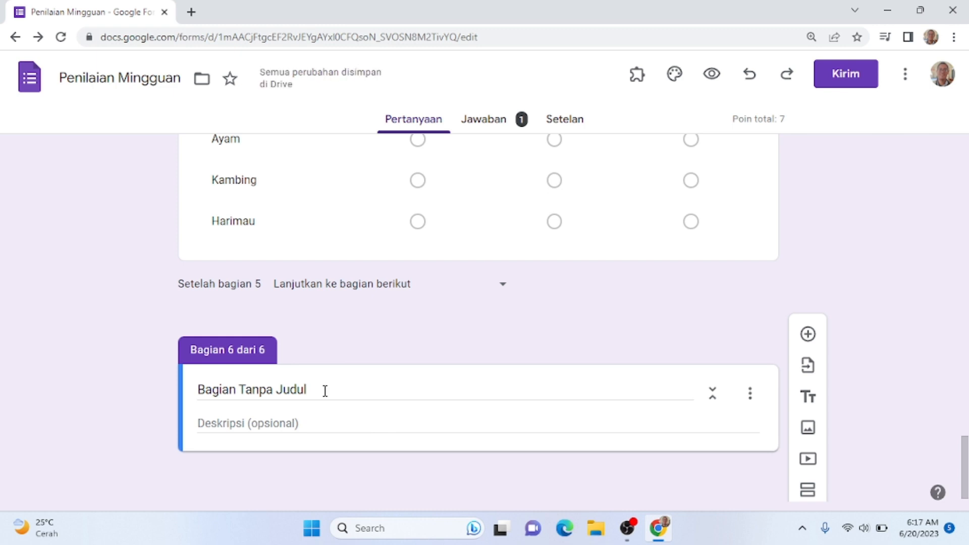
- Title section 6 "Pertanyaan Menceklis Jawaban Lebih Dari Satu"
click(325, 390)
key(ctrl+a)
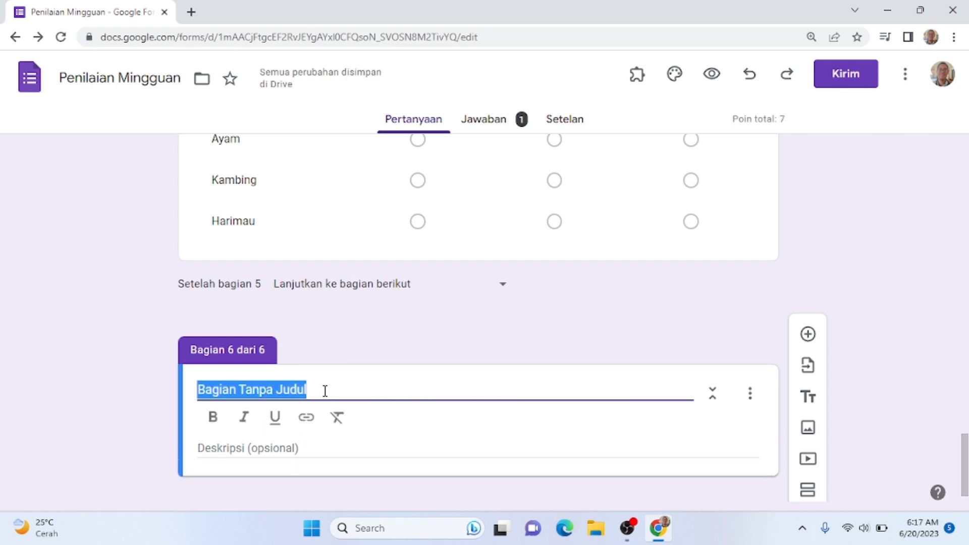
text(Pe)
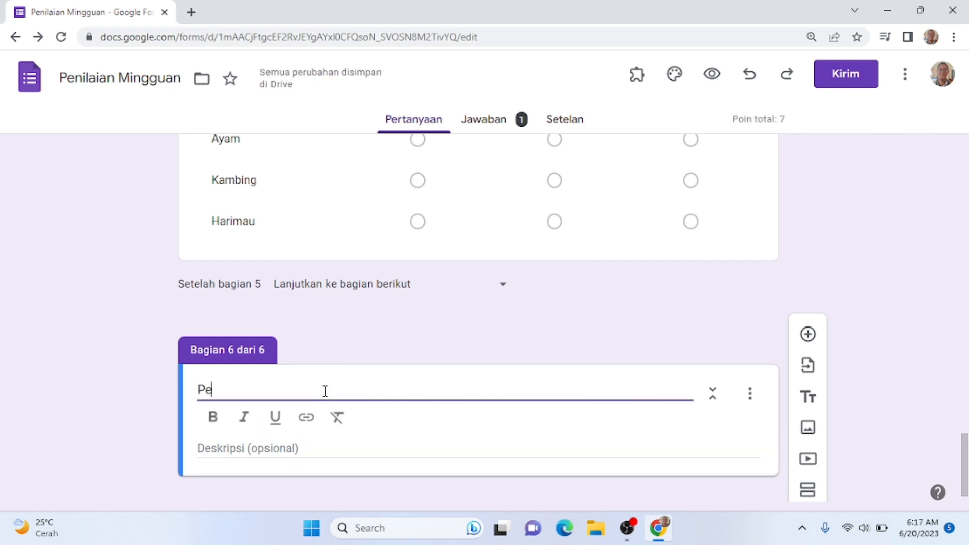
text(rta)
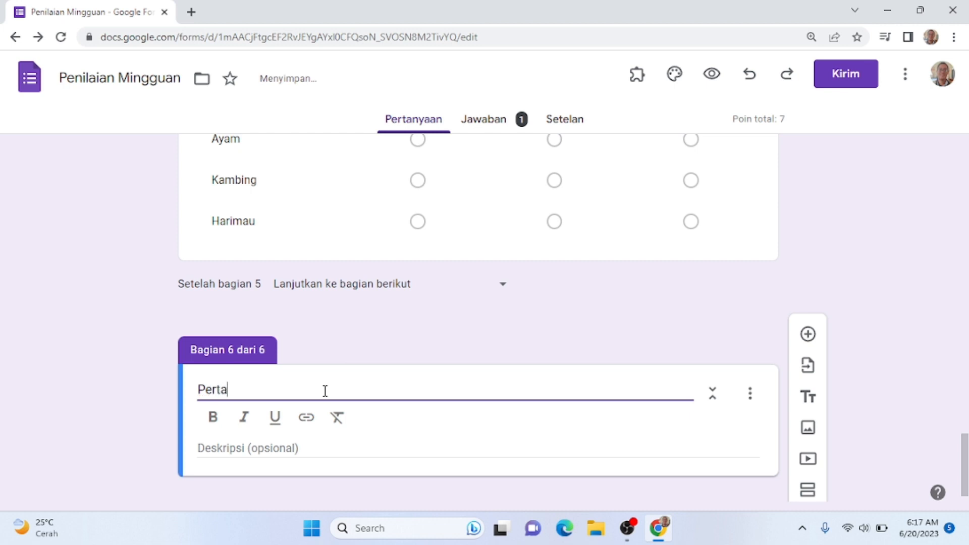
text(nyaan Menc)
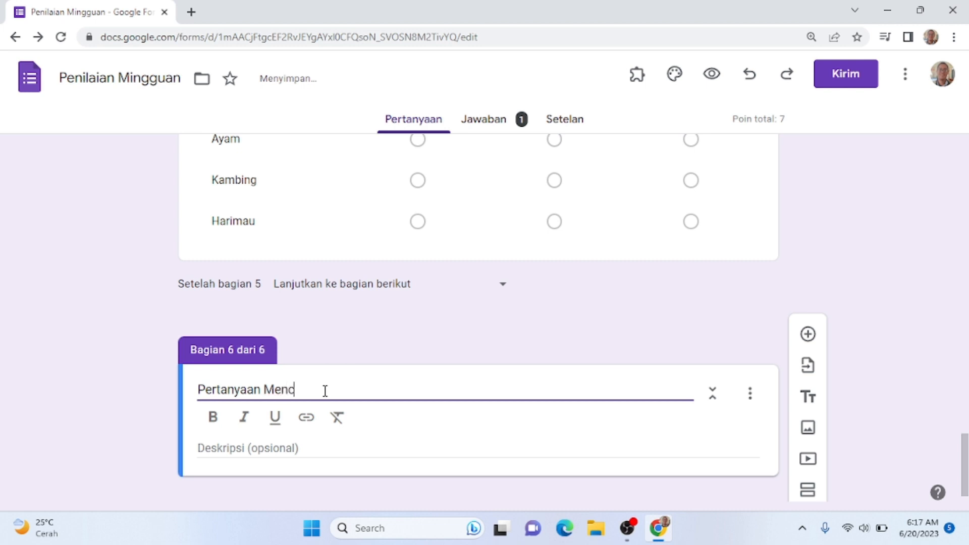
text(eklis)
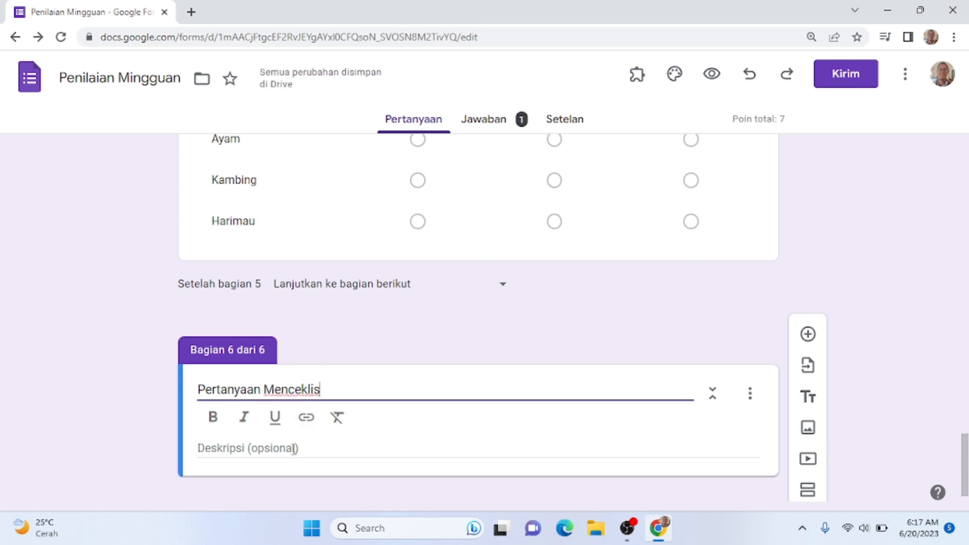
text( J)
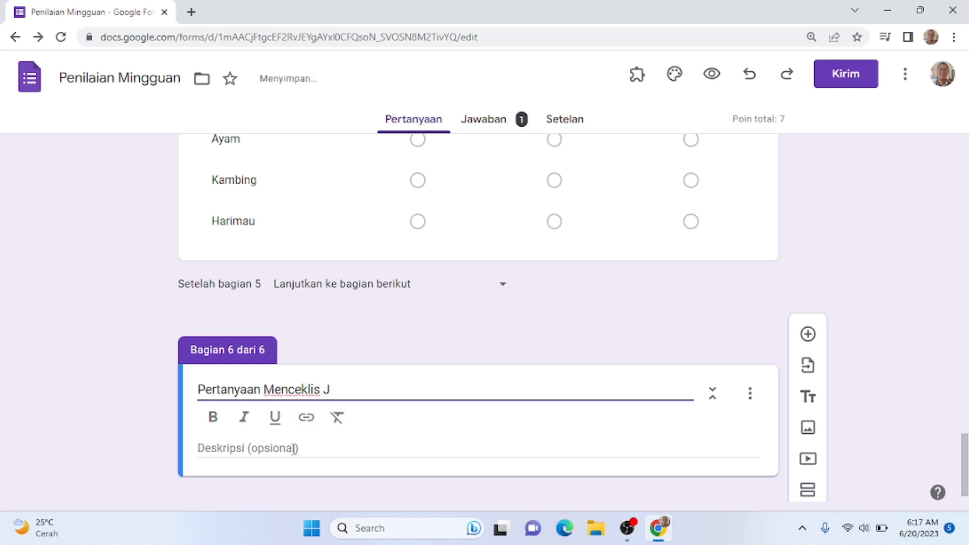
text(awaban Lebih)
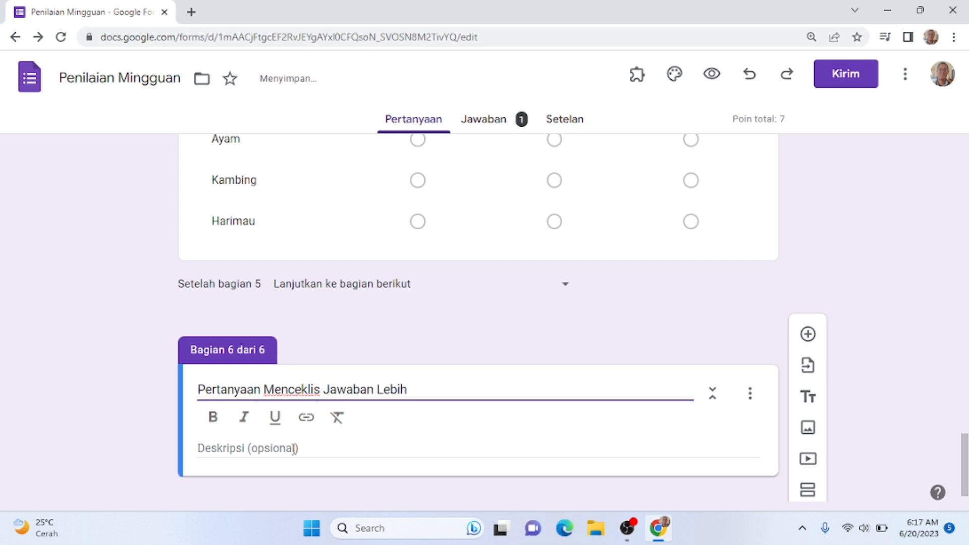
text( Dari Satu)
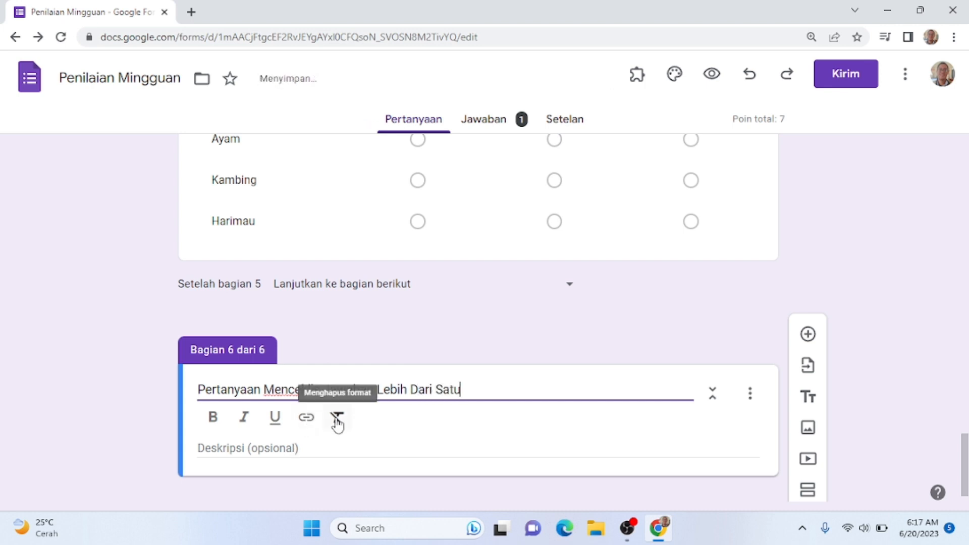
click(130, 422)
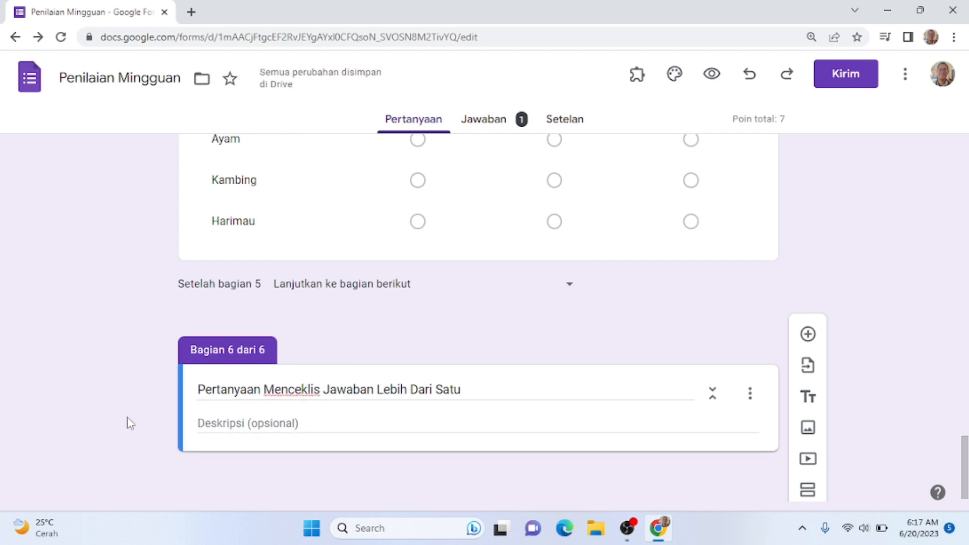
- Add a question to section 6 with the text "Berilah tanda ceklis"
click(808, 335)
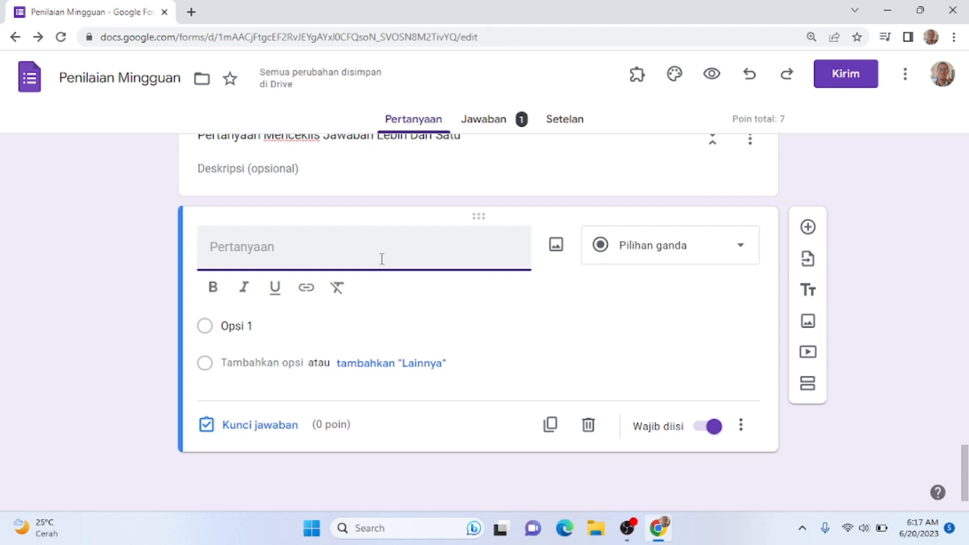
text(Berilah )
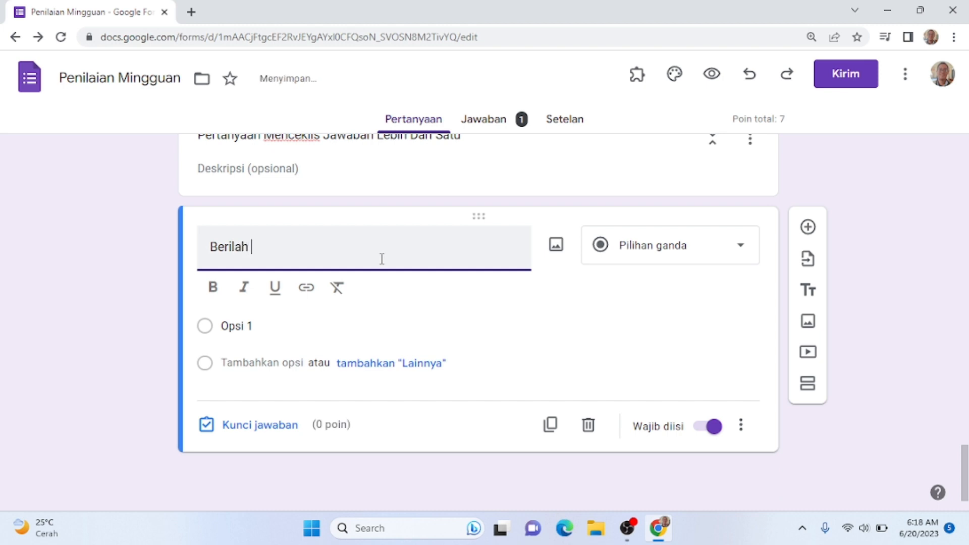
text(t)
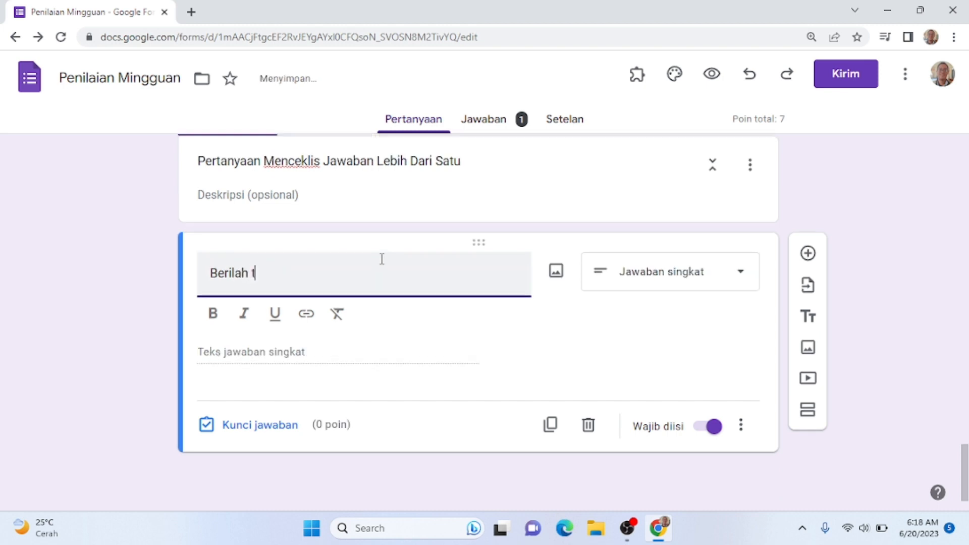
text(ada)
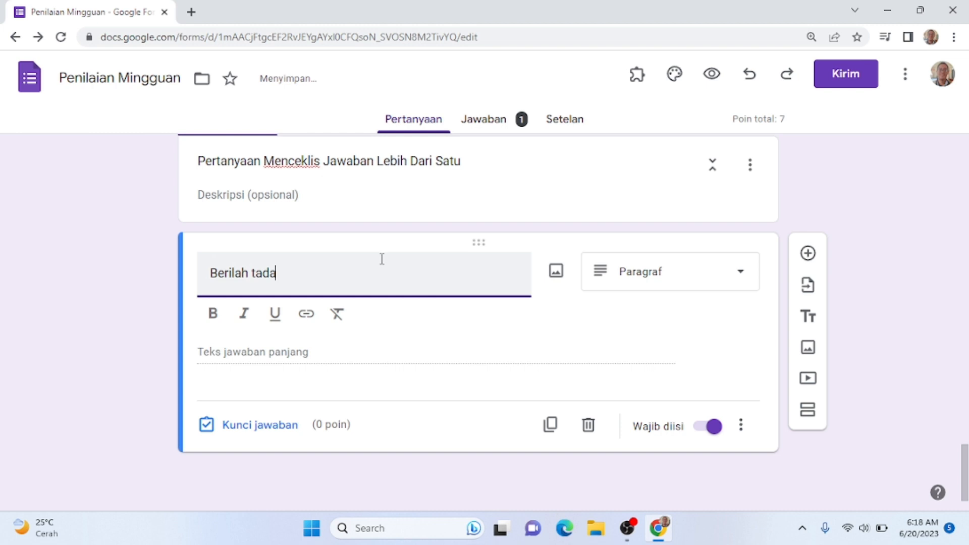
key(BackSpace)
key(BackSpace)
text(nda e)
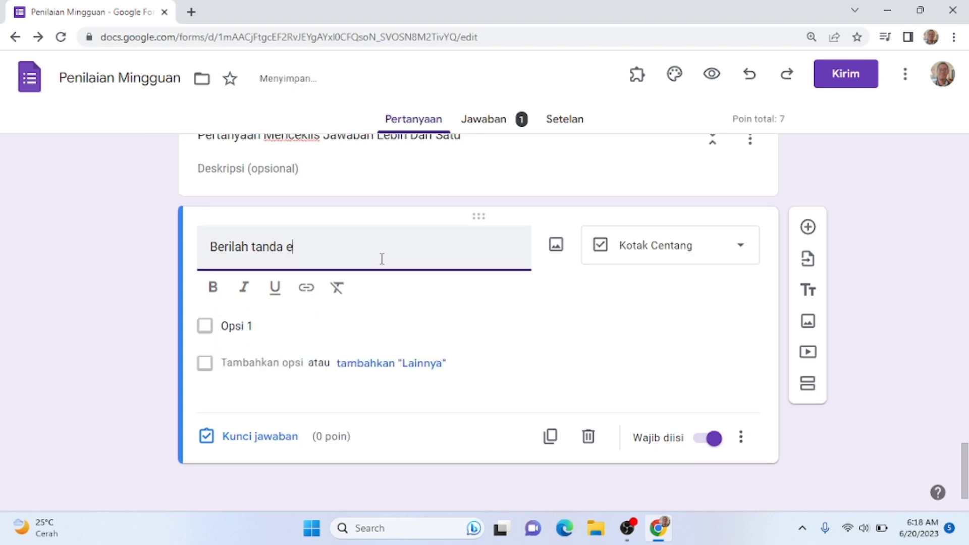
text(klis)
key(Left)
key(Left)
key(Left)
key(Left)
key(Left)
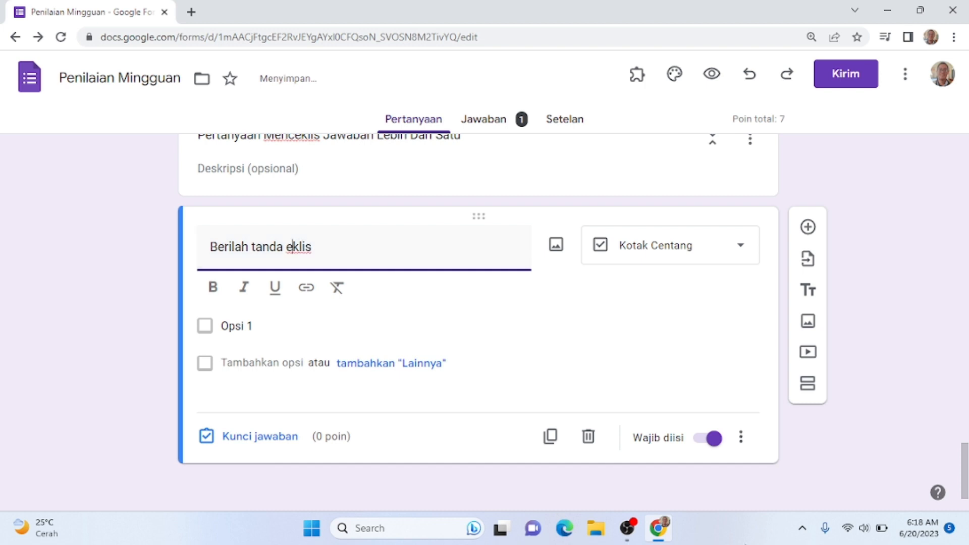
text(c)
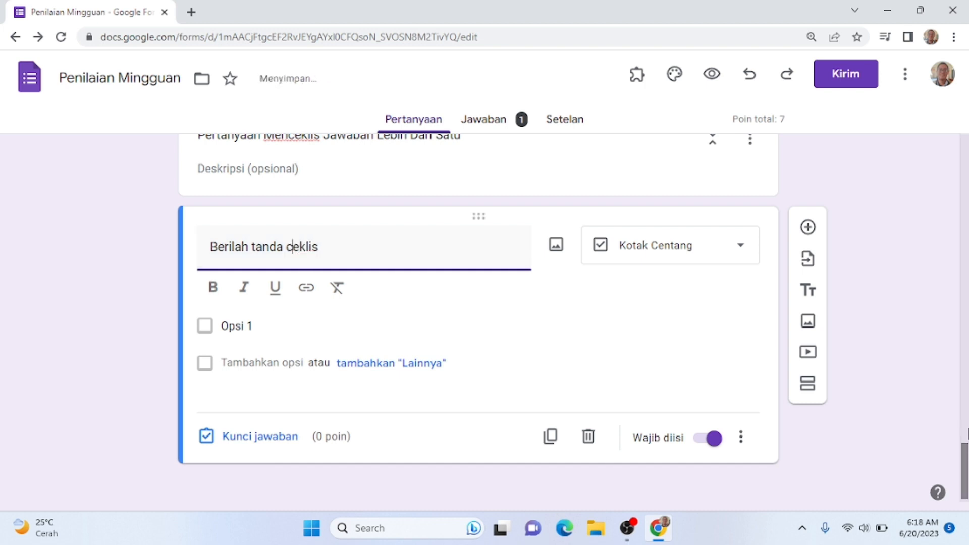
- Change the type of the "Berilah tanda ceklis" question to Petak kotak centang
click(720, 251)
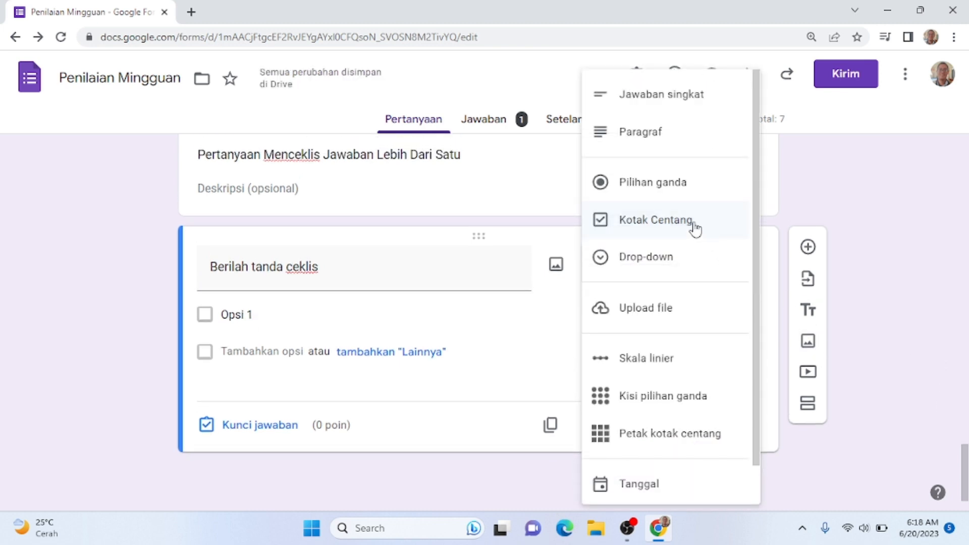
click(666, 434)
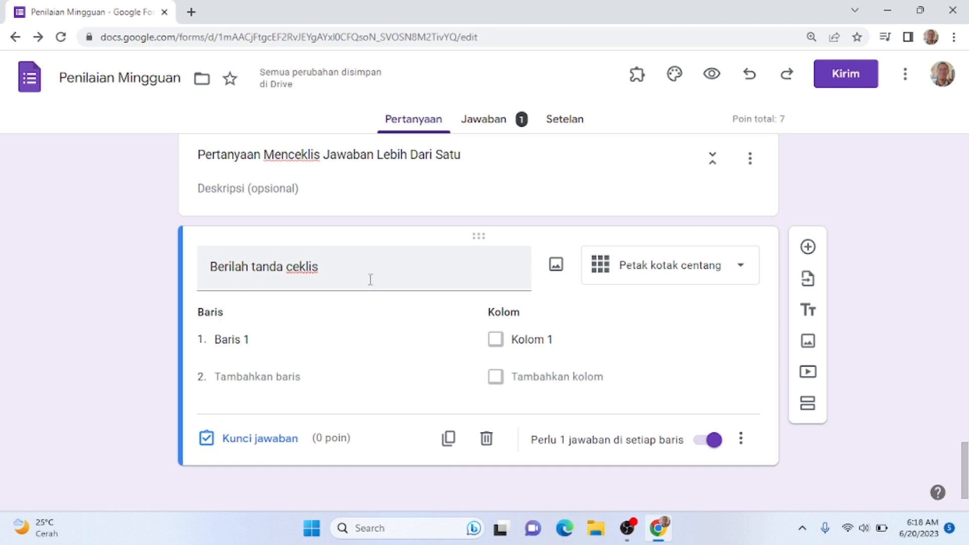
click(658, 281)
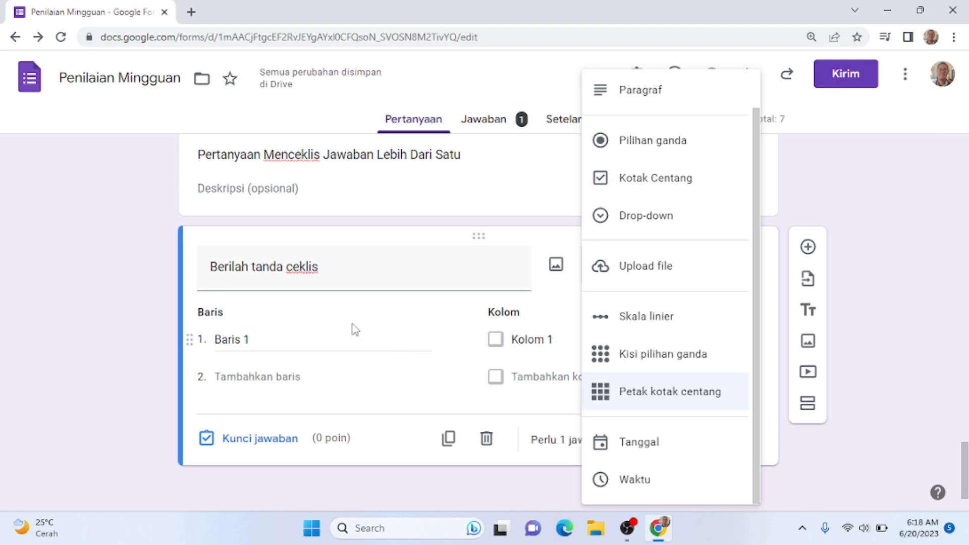
click(346, 264)
- Extend the question text to read "Berilah tanda ceklis antara ...."
click(358, 269)
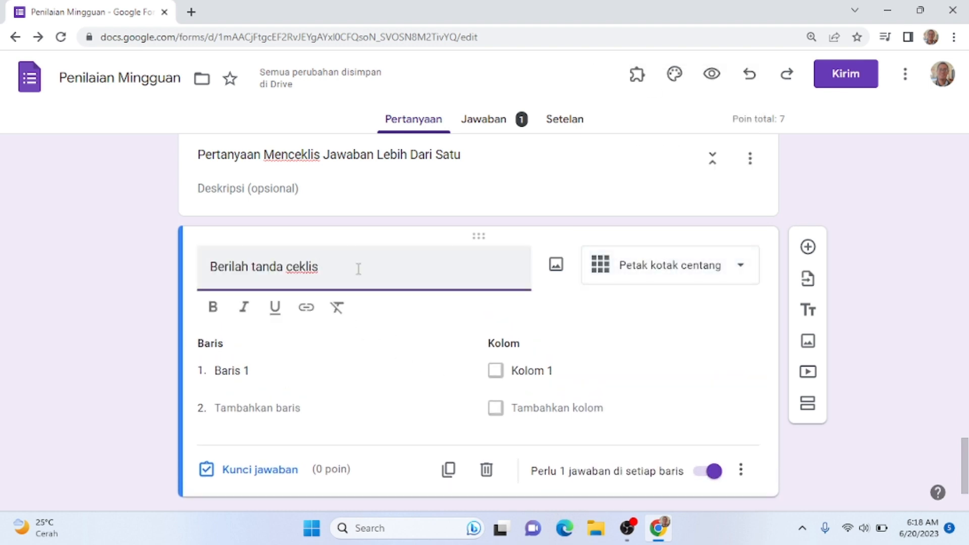
text(an)
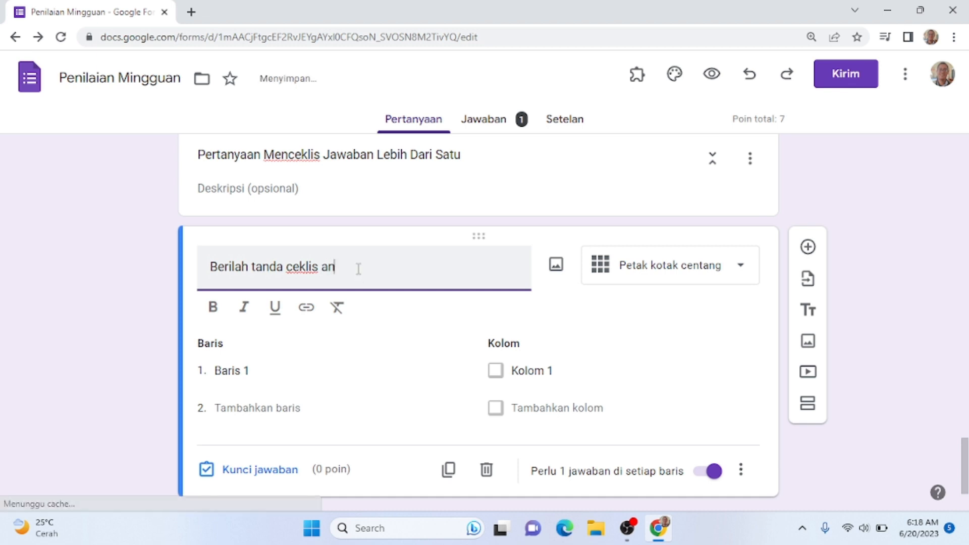
text(tara)
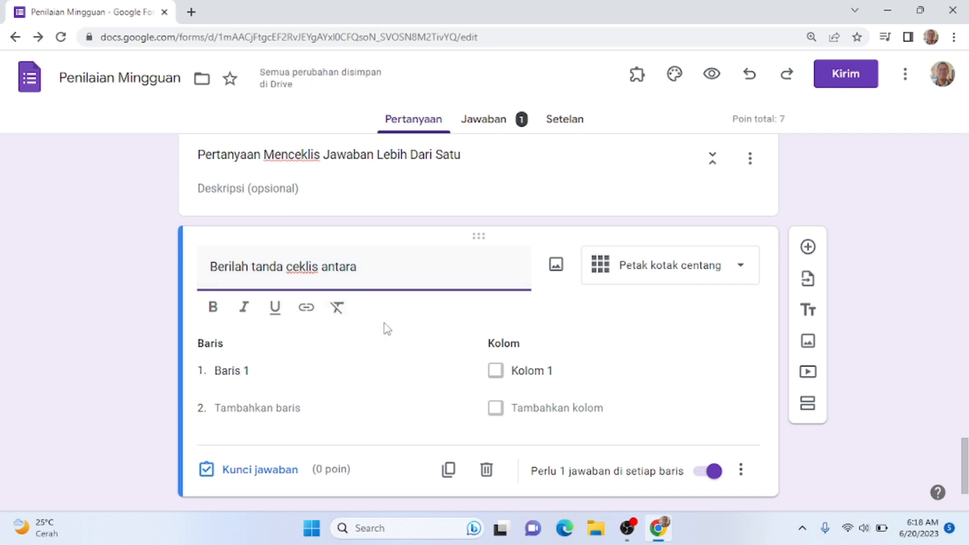
text(....)
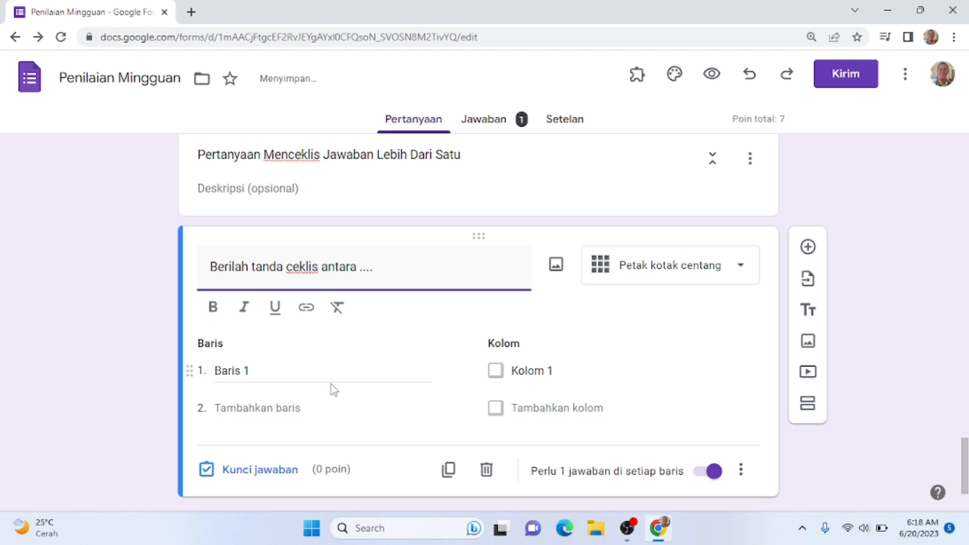
- Name the first row of the checkbox grid "Jawa"
click(288, 373)
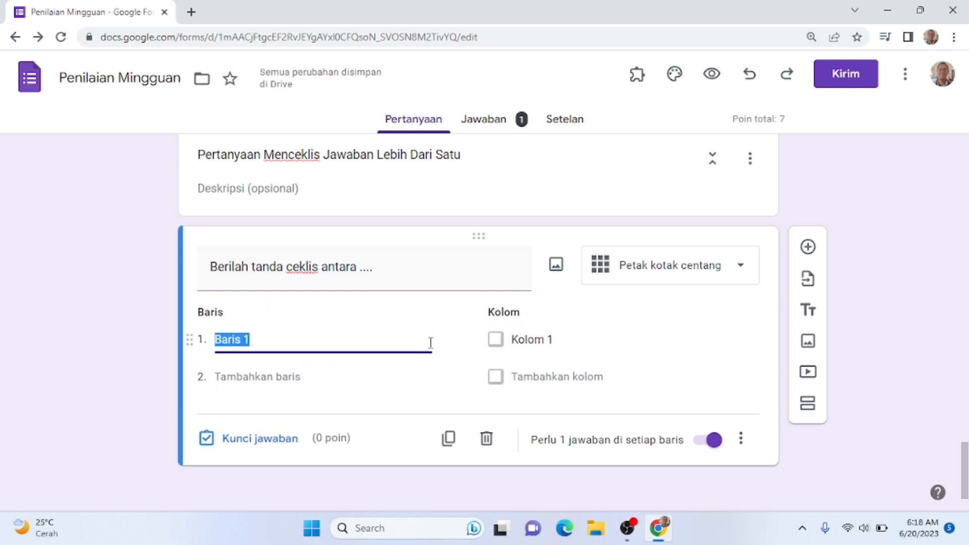
text(Jaea)
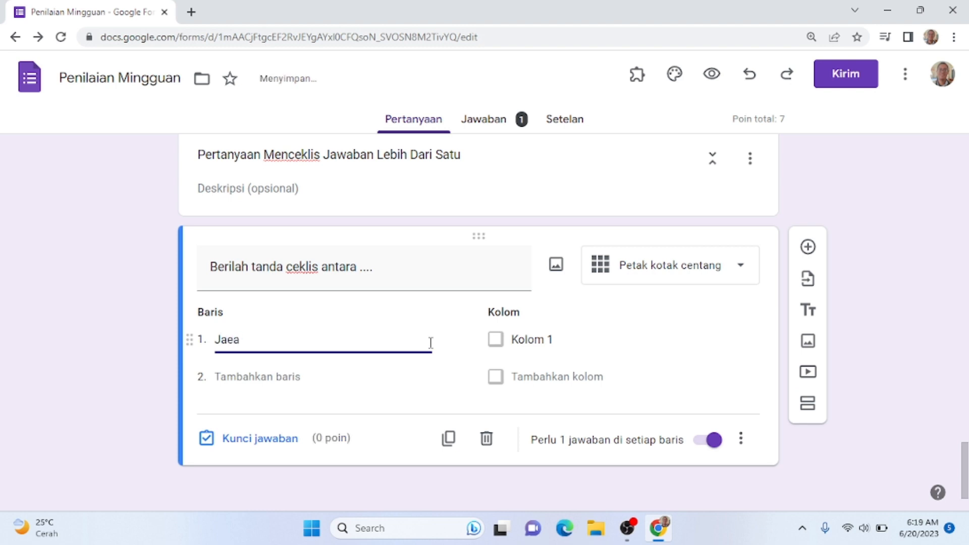
click(533, 342)
click(237, 343)
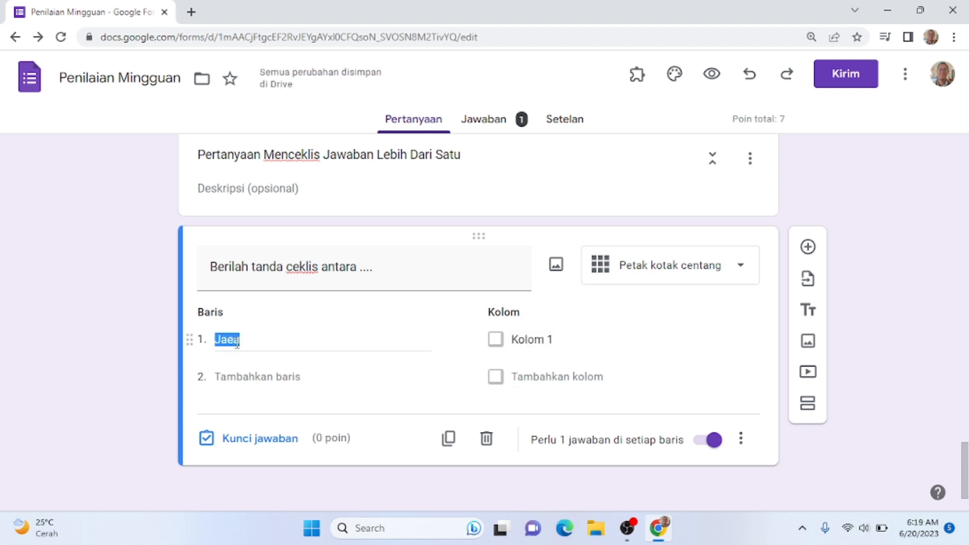
click(249, 342)
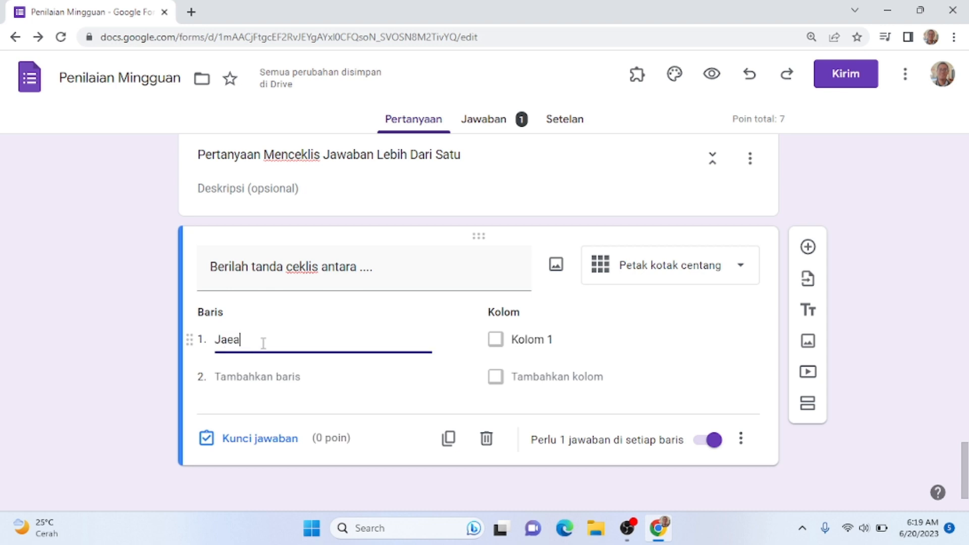
key(BackSpace)
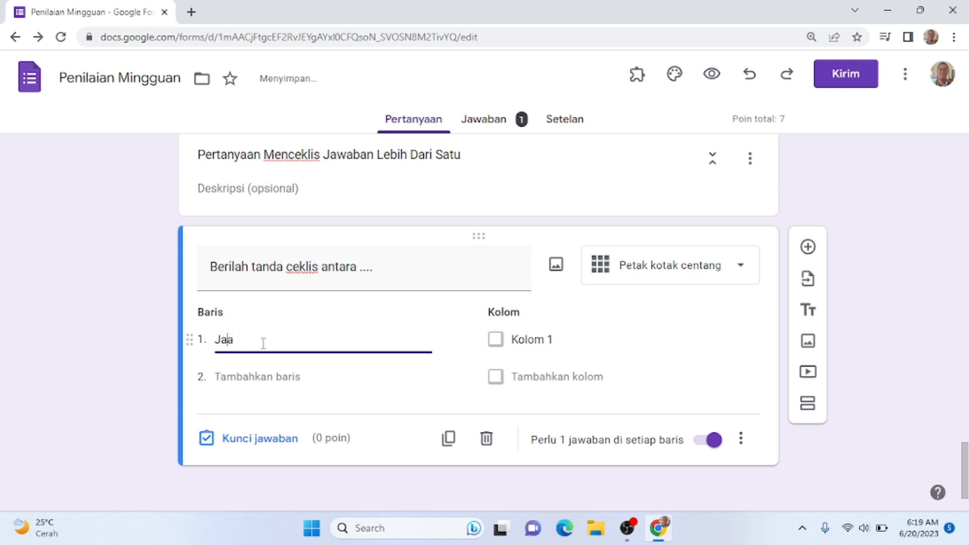
text(w)
- Add "Sulawesi" and "Sumatera" as the second and third rows of the checkbox grid
click(254, 376)
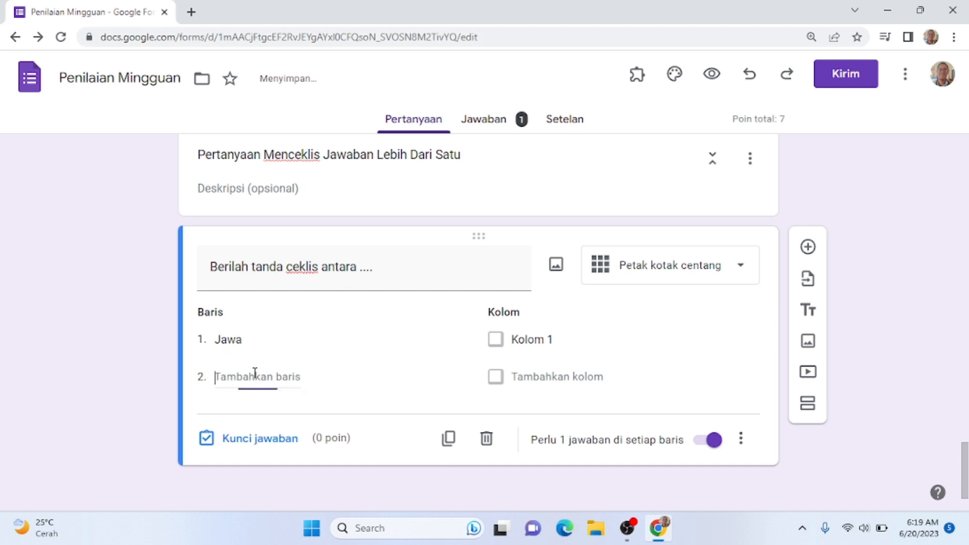
text(Su)
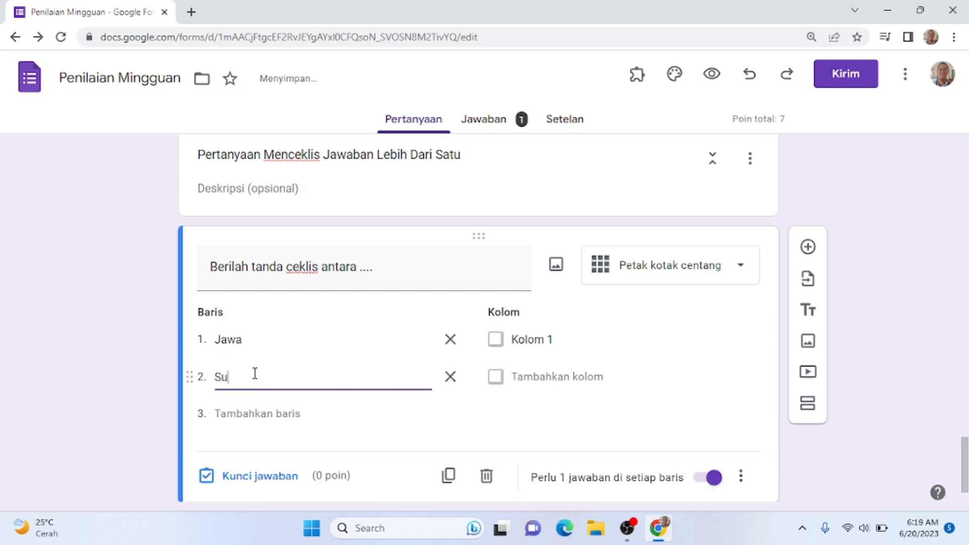
text(lawesi)
click(342, 408)
click(295, 411)
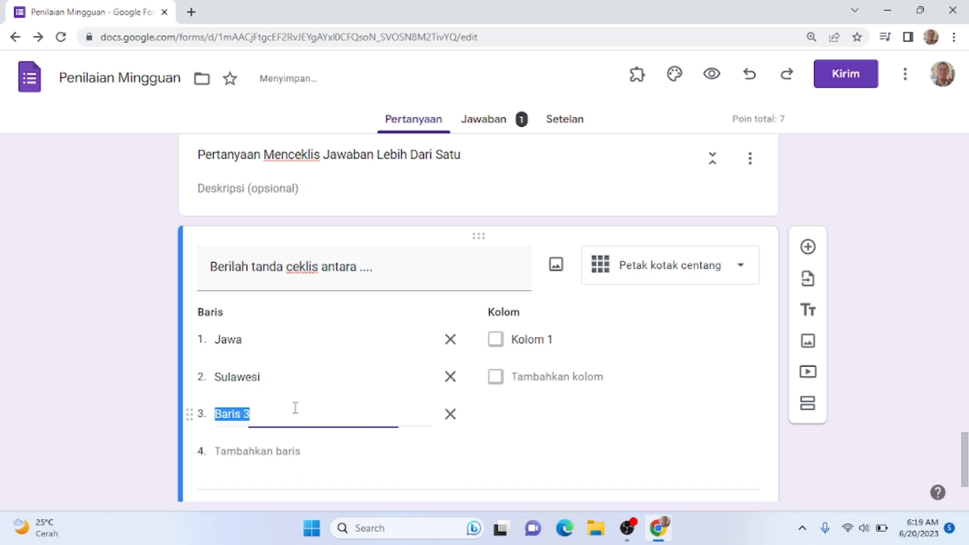
text(S)
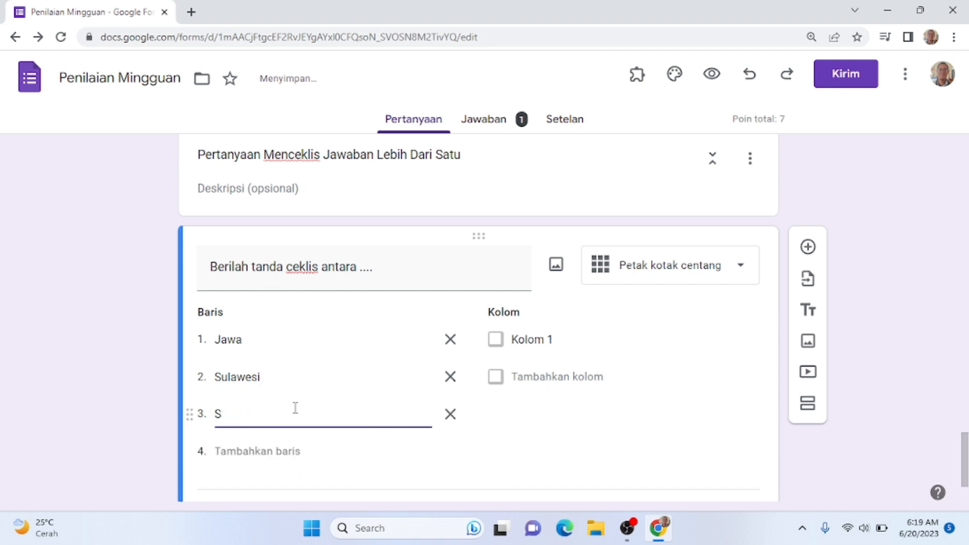
text(umatera)
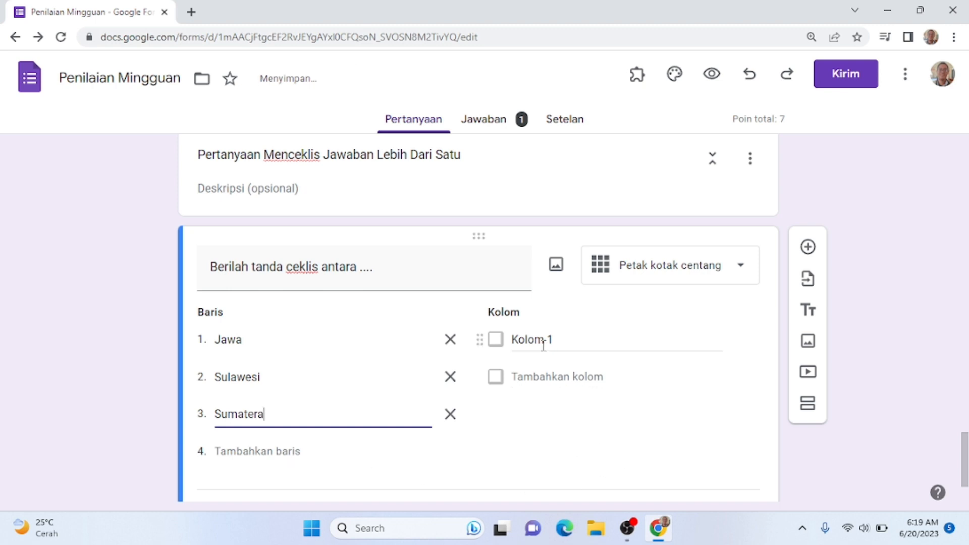
- Name the first three columns of the checkbox grid "Palembang", "Palu" and "Aceh"
click(560, 339)
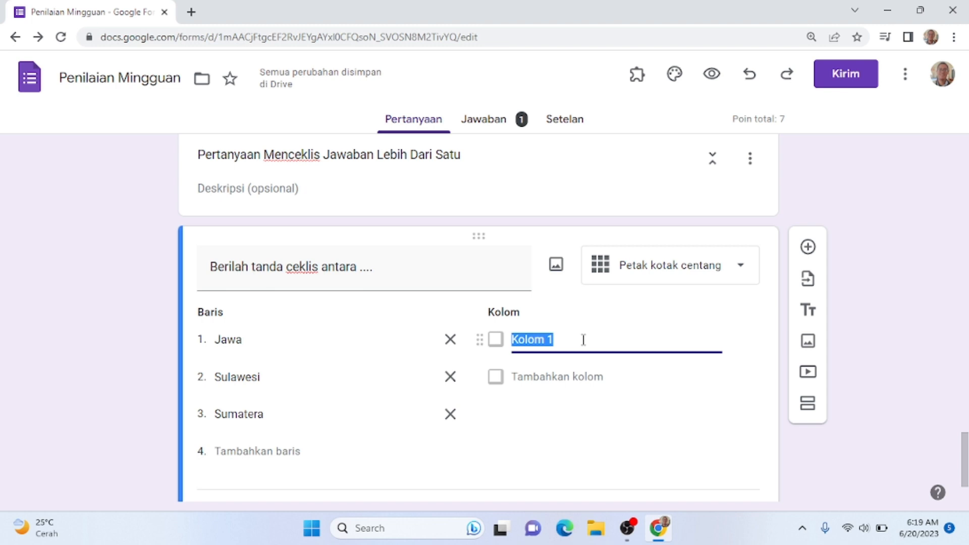
text(Pal)
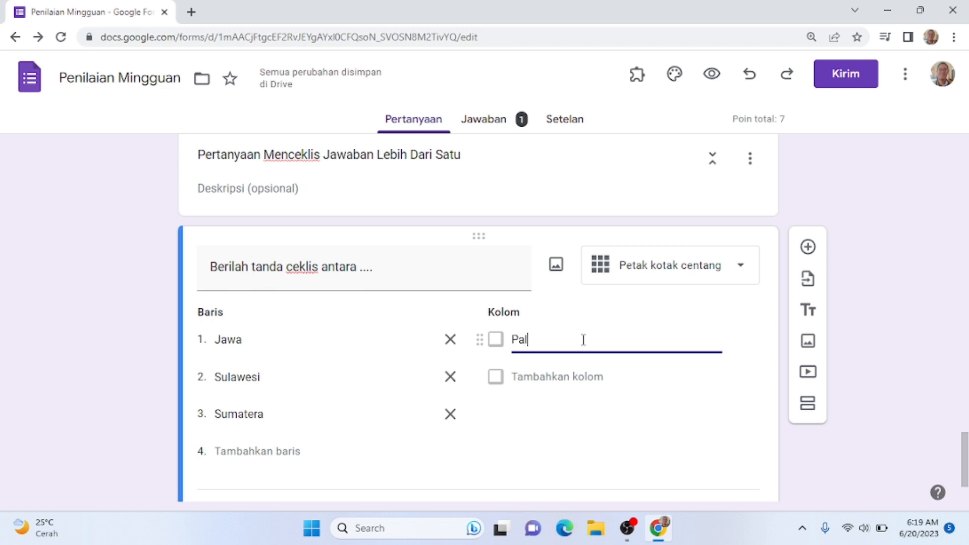
text(embang)
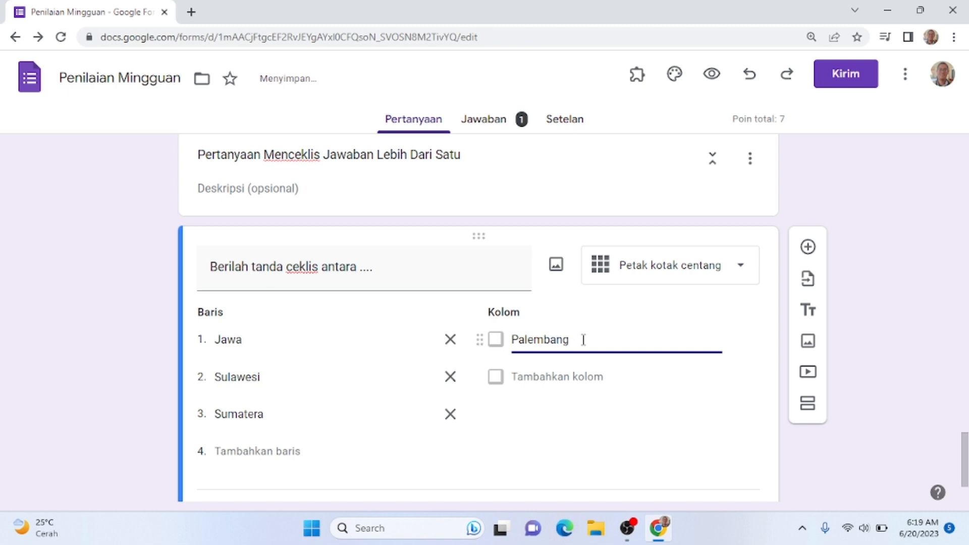
click(550, 377)
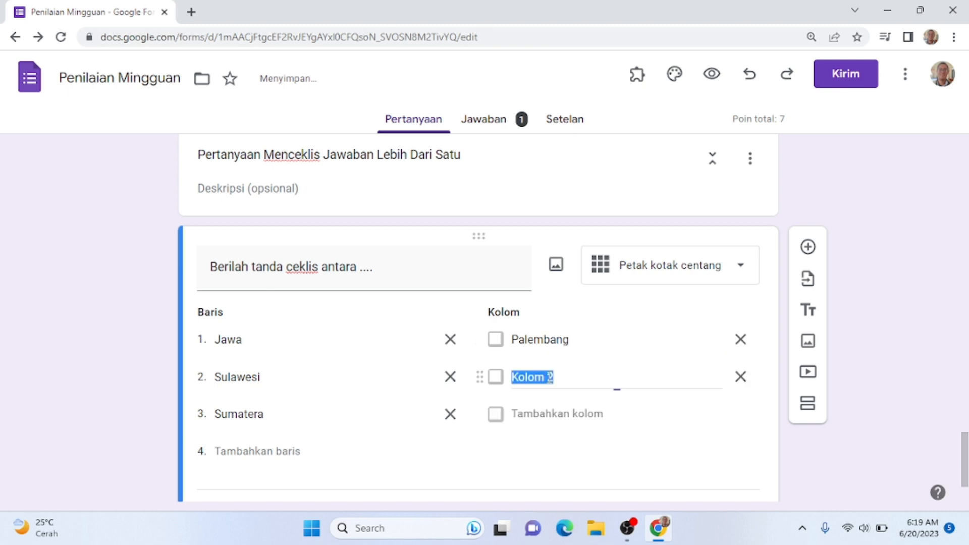
text(P)
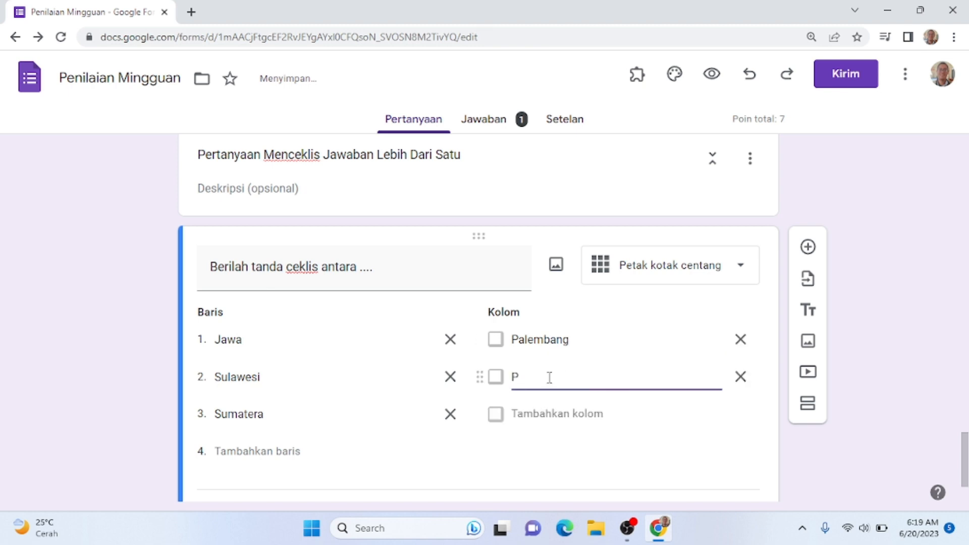
text(alu)
click(553, 414)
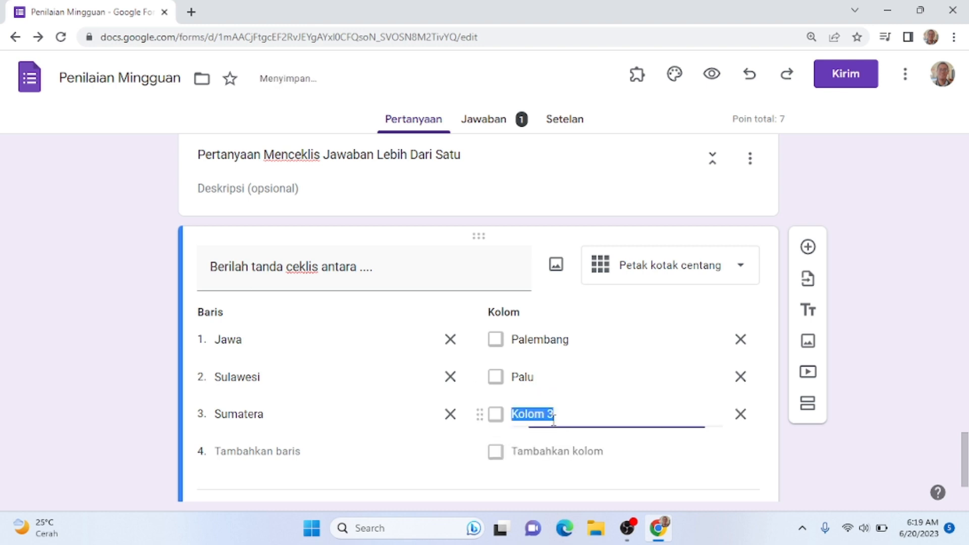
text(Ac)
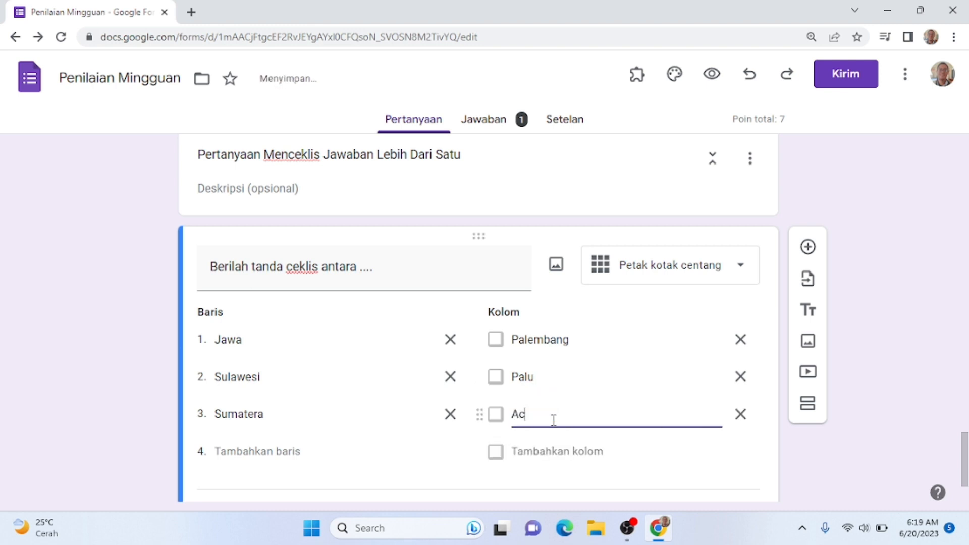
text(eh)
- Add "Sumatera Barat" and "Banten" as the fourth and fifth columns of the checkbox grid
click(546, 451)
scroll(555, 440, down, 3)
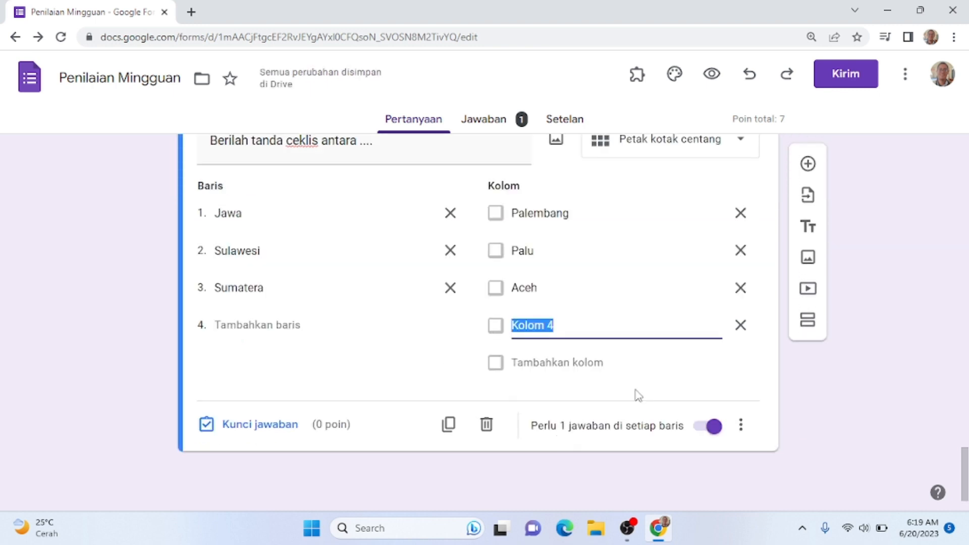
text(Su)
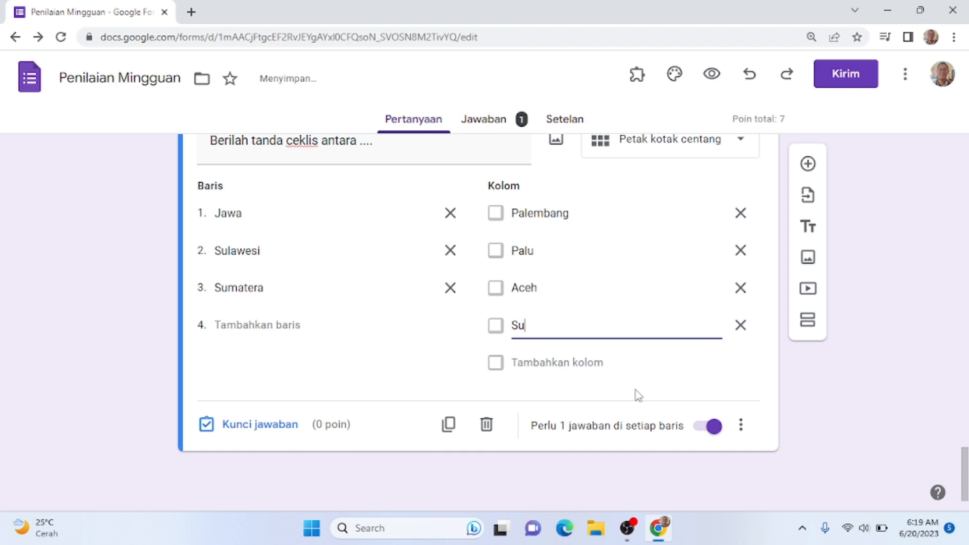
text(matera Barat)
click(584, 362)
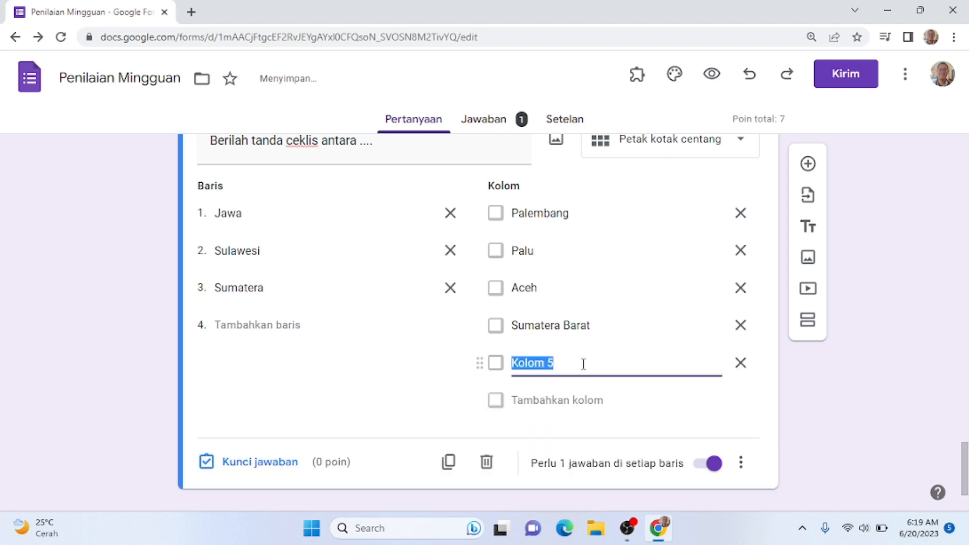
text(Ban)
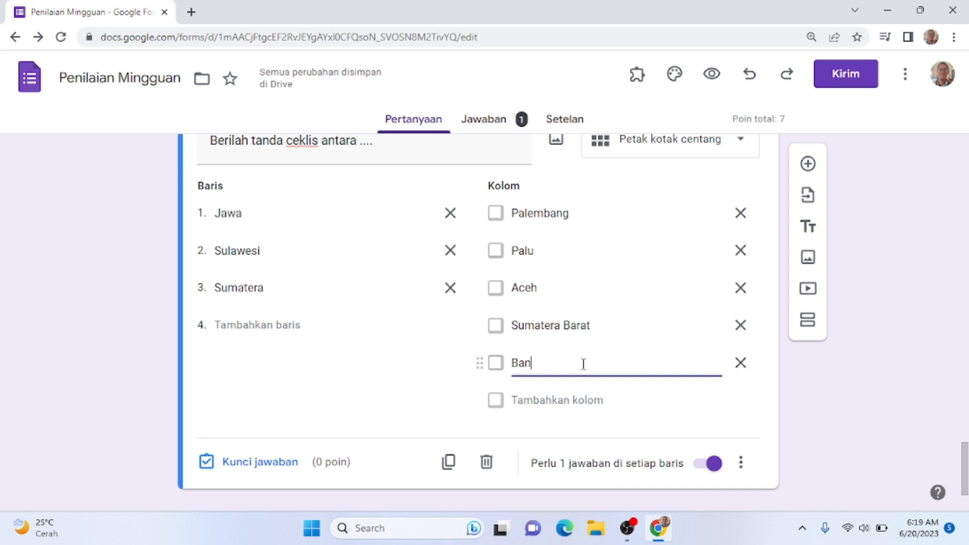
text(ten)
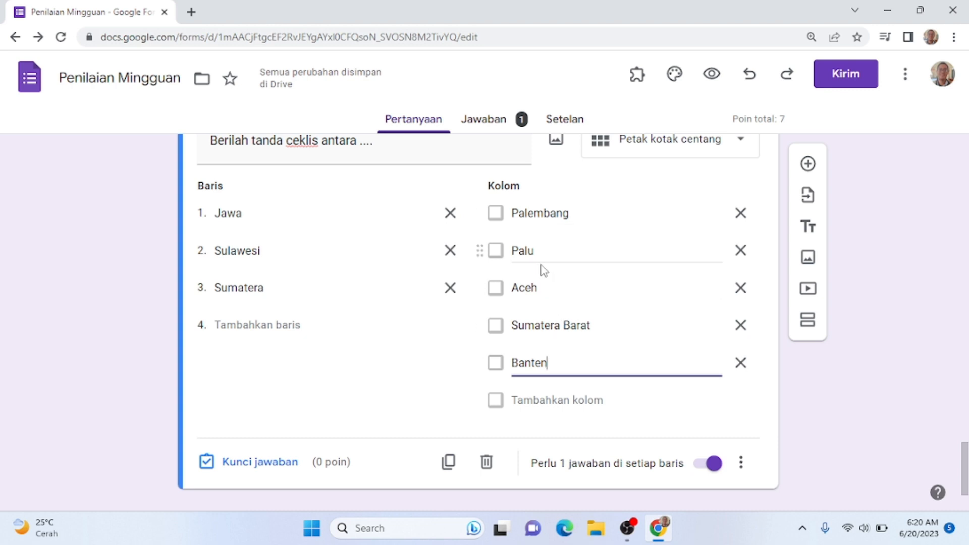
- Rename the fourth grid column "Manado" and add "Yogyakarta" as the sixth column
click(536, 323)
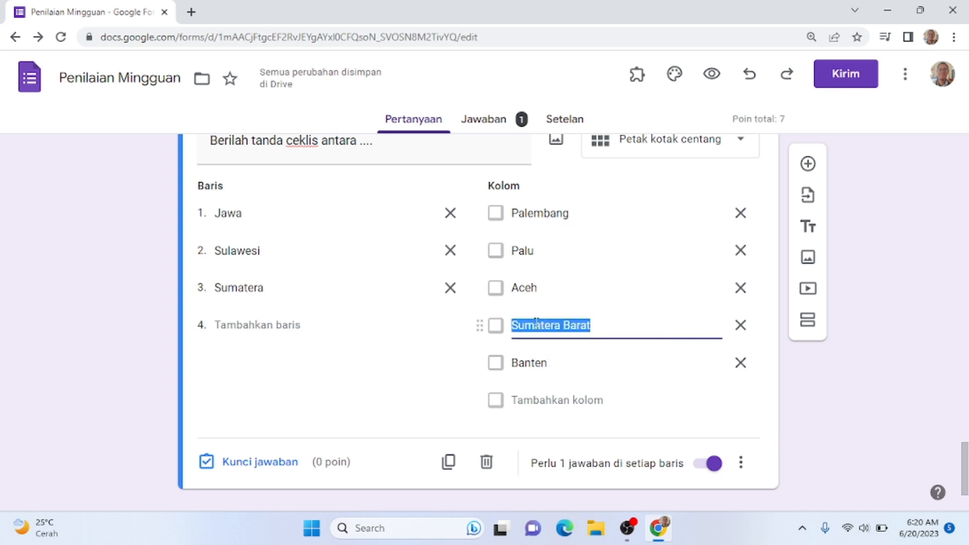
text(Manado)
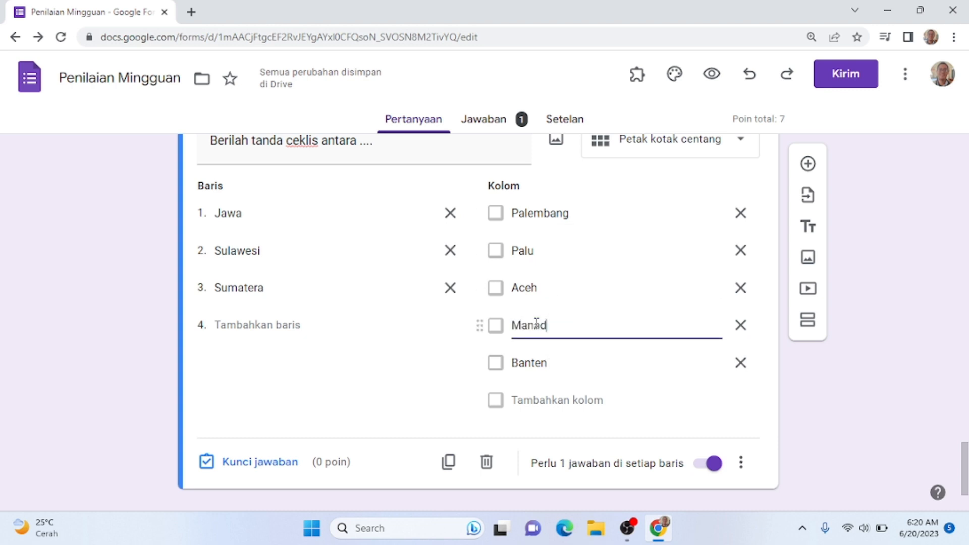
click(530, 403)
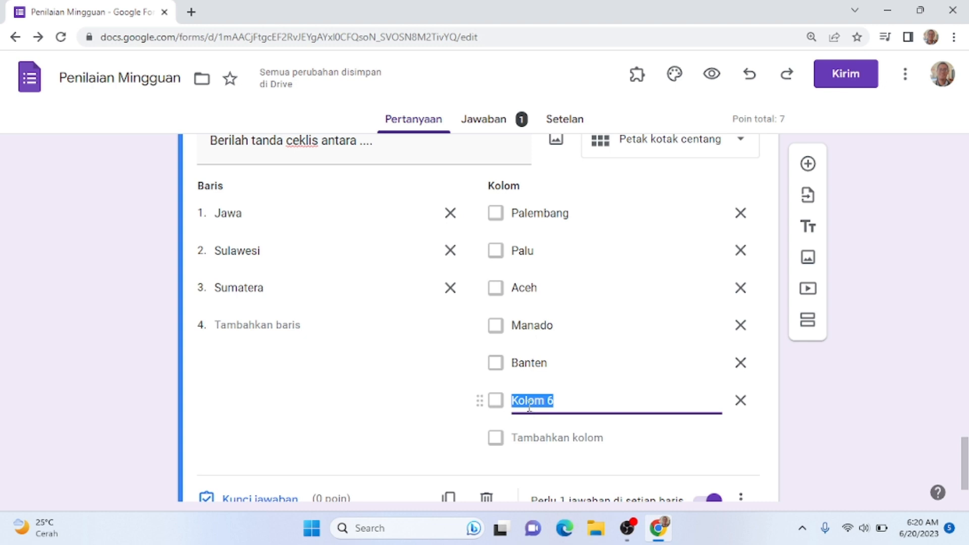
text(Yog)
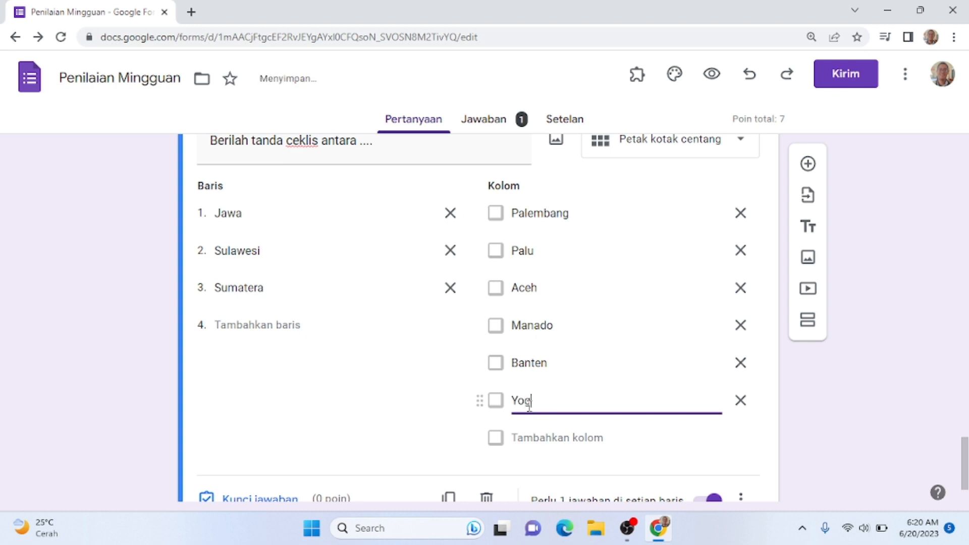
text(yakarta)
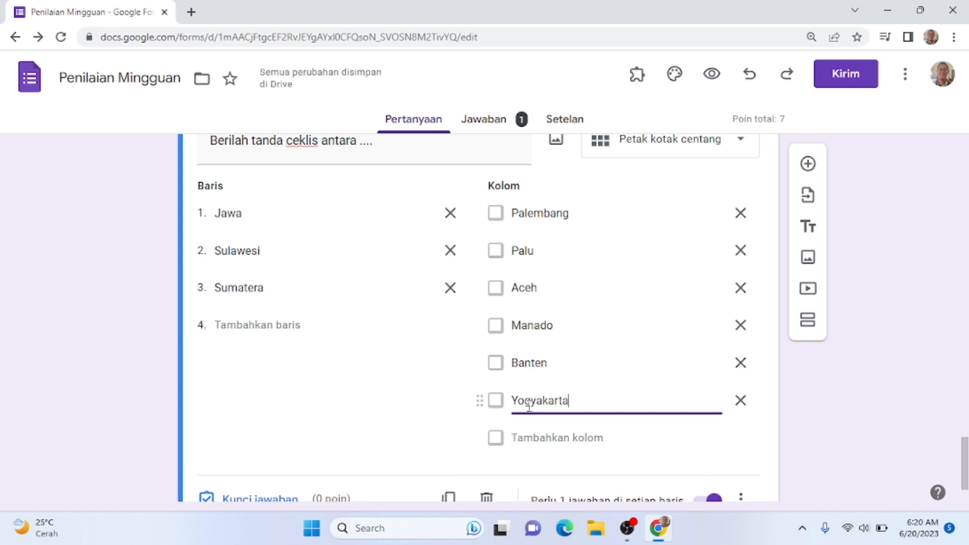
click(800, 408)
- Open the grid question's answer key and mark Yogyakarta and Banten as correct for the Jawa row
scroll(800, 408, down, 2)
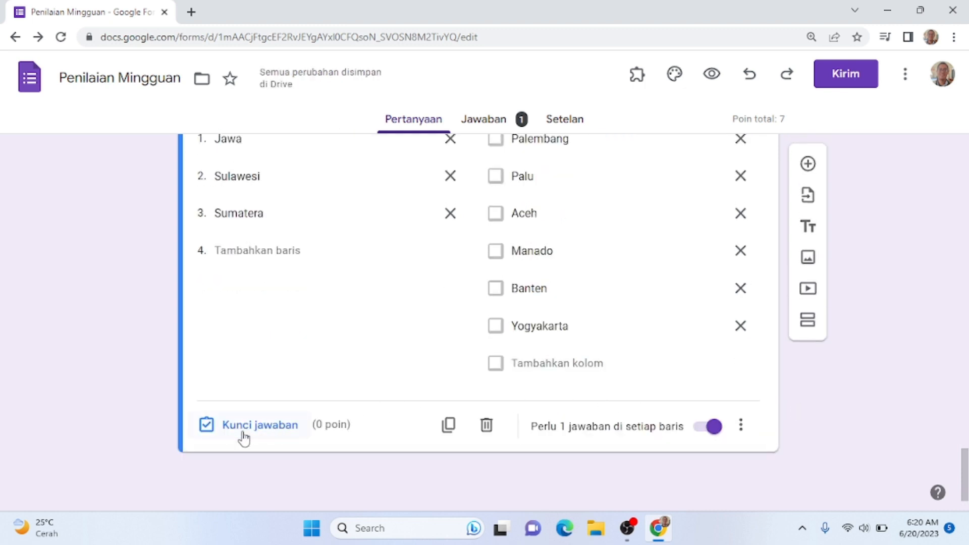
click(268, 427)
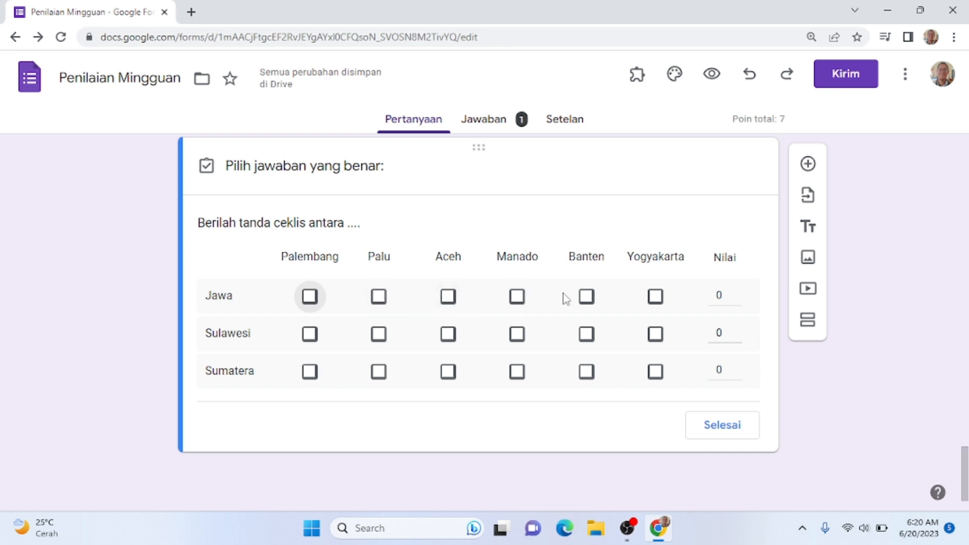
click(652, 302)
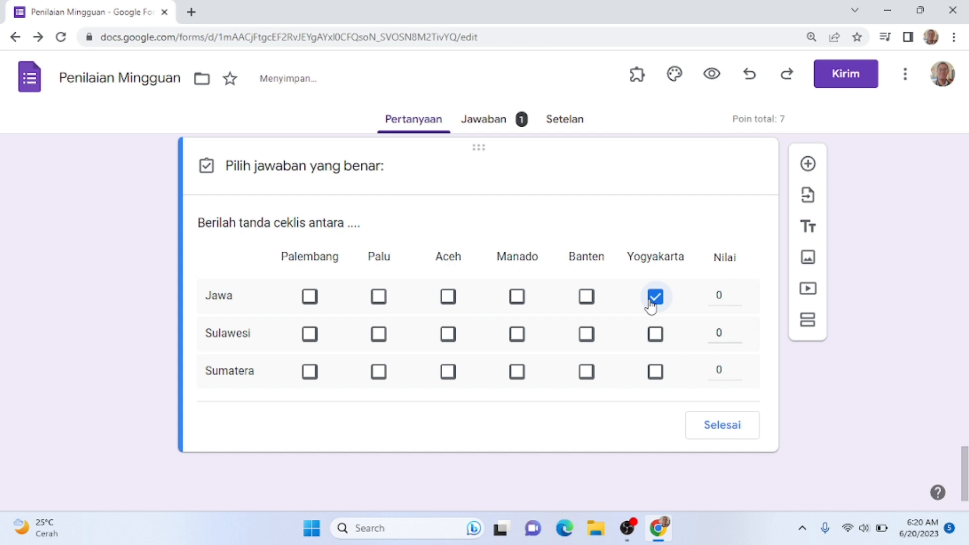
click(585, 302)
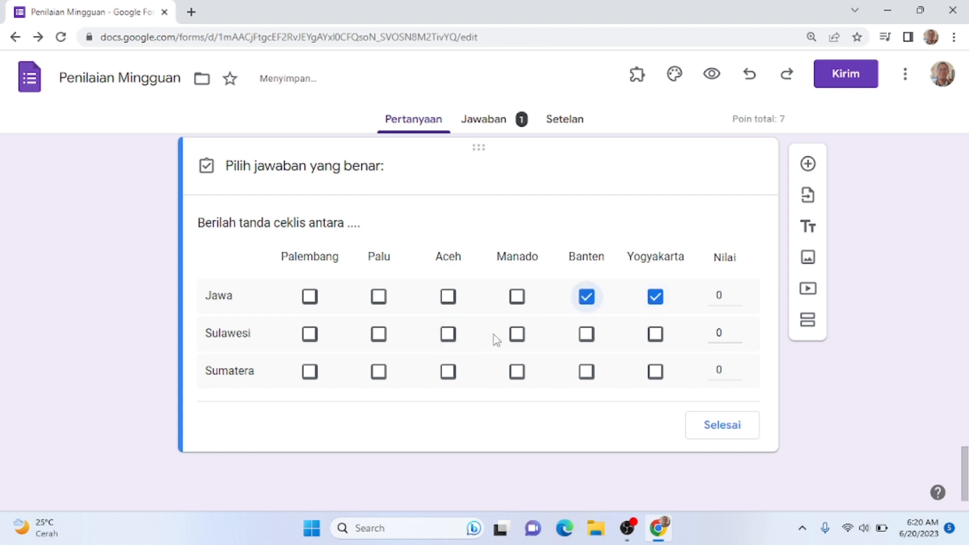
- Mark only Manado and Palu as the correct answers for the Sulawesi row
click(449, 337)
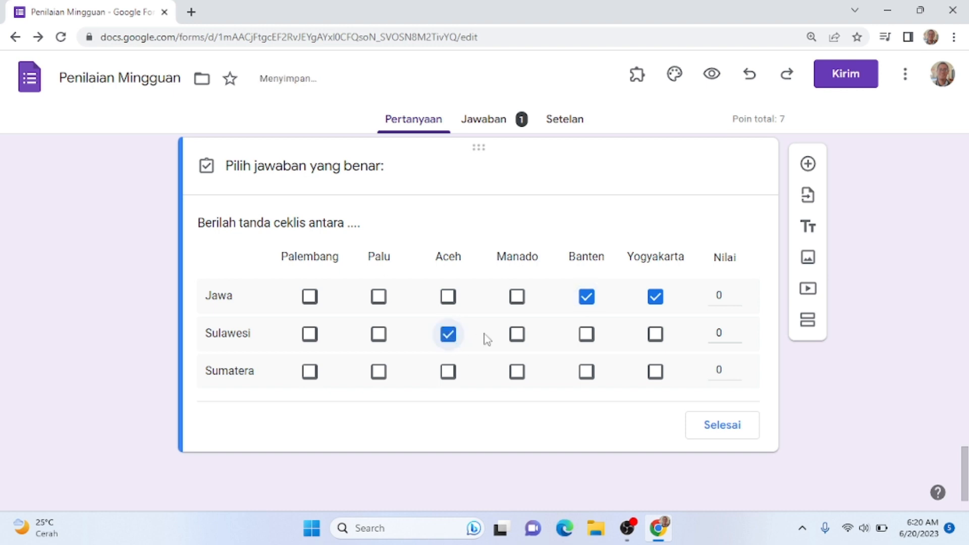
click(515, 337)
click(446, 338)
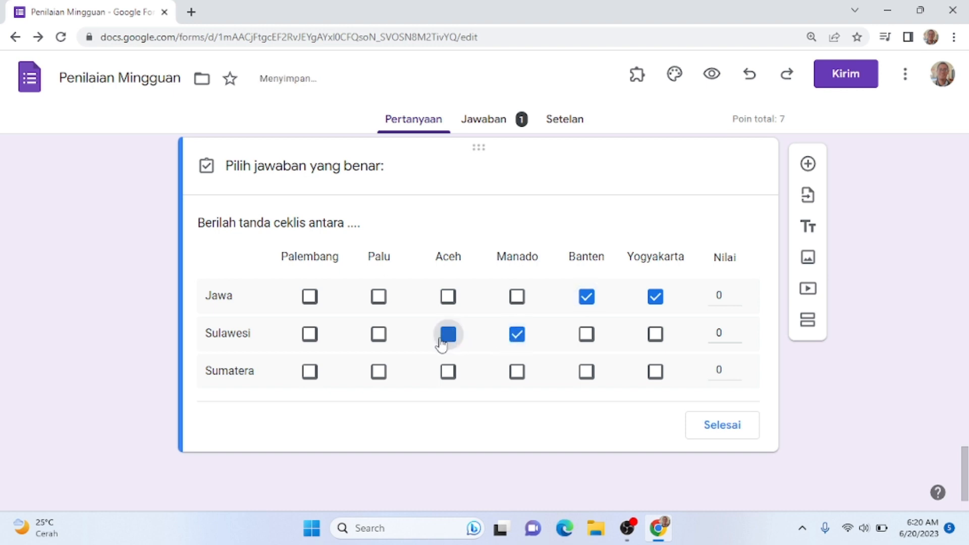
click(381, 340)
- Mark Palembang and Aceh as correct for the Sumatera row and finish the answer key
click(312, 375)
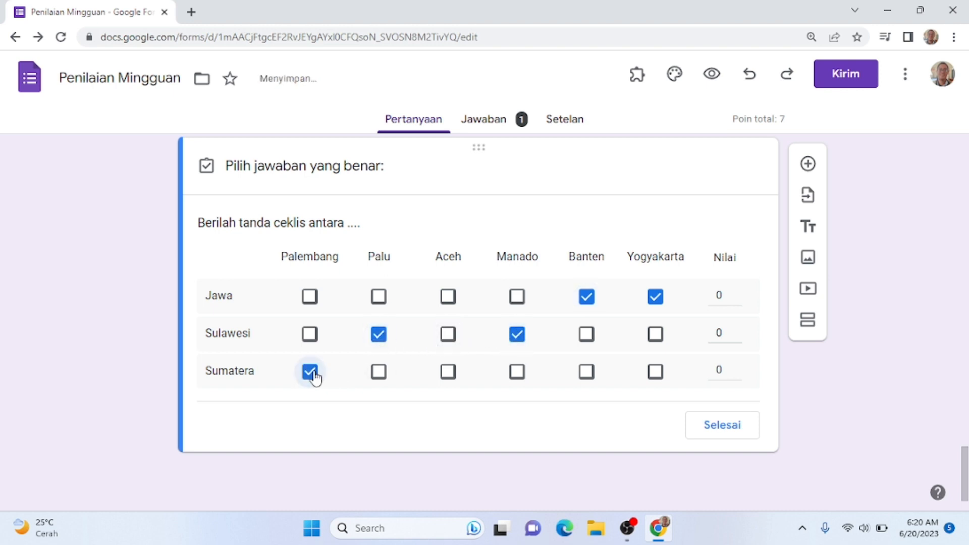
click(448, 373)
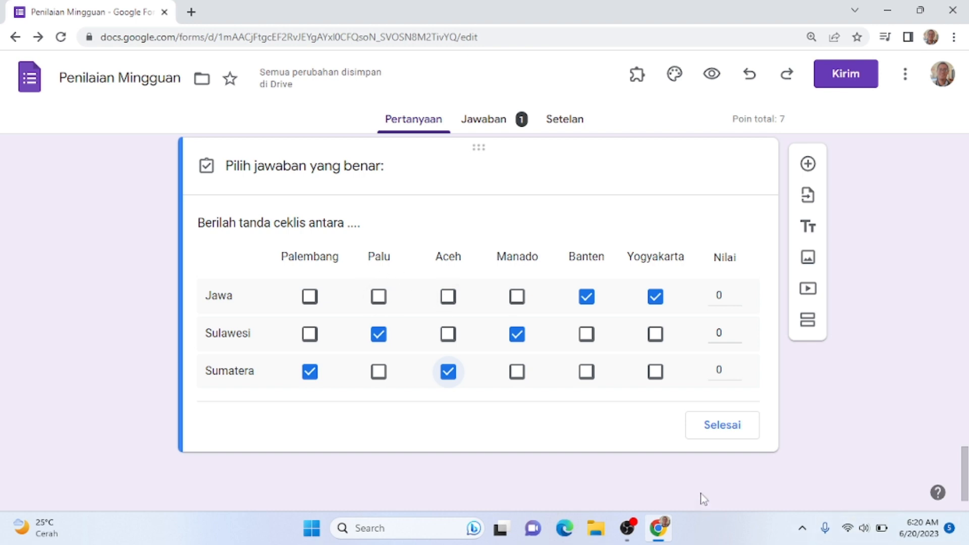
click(722, 425)
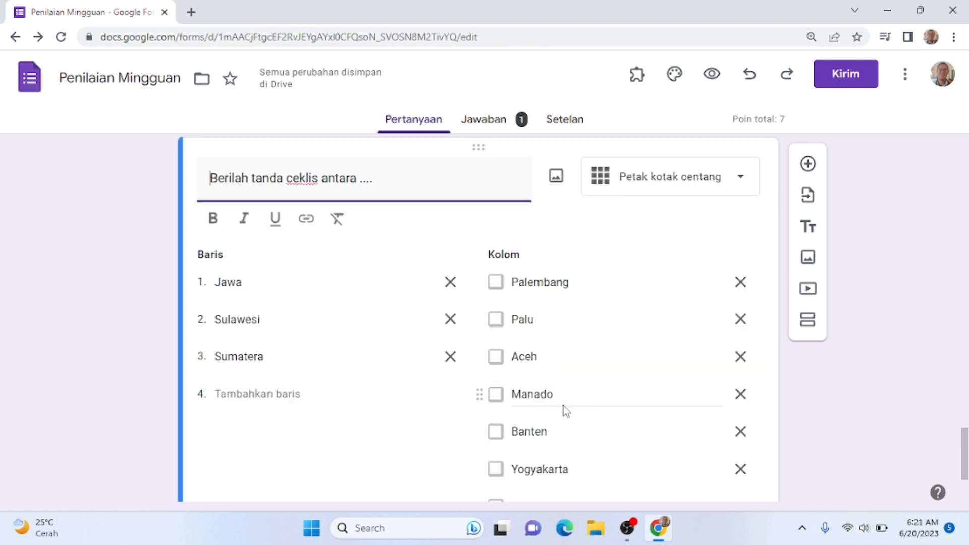
- Rename the first column of the checkbox grid "Sumatera Barat"
click(553, 283)
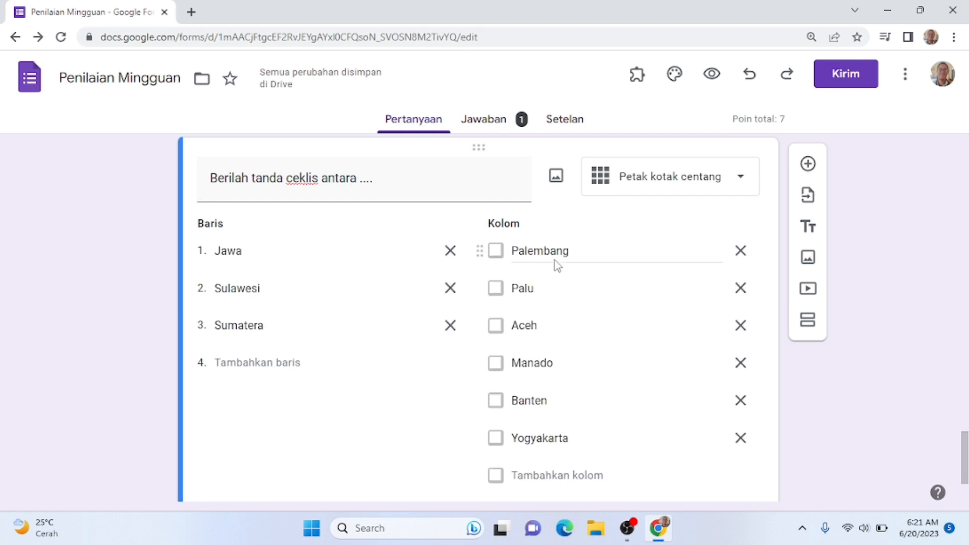
click(555, 258)
text(S)
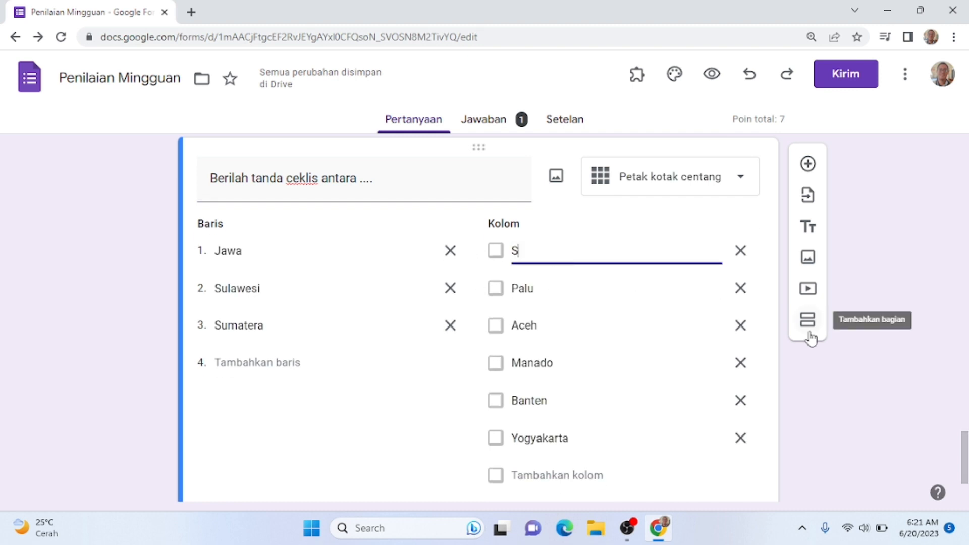
text(umatera Barat)
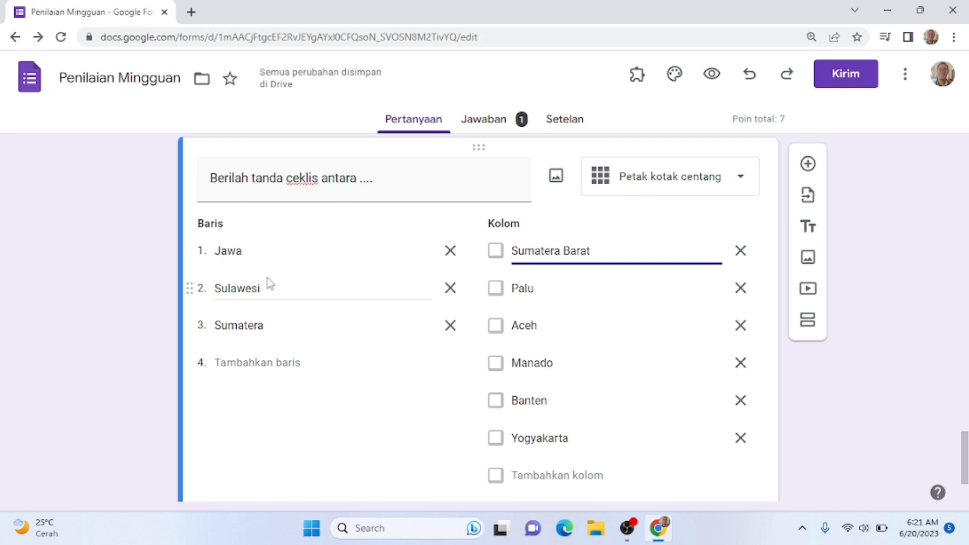
click(936, 294)
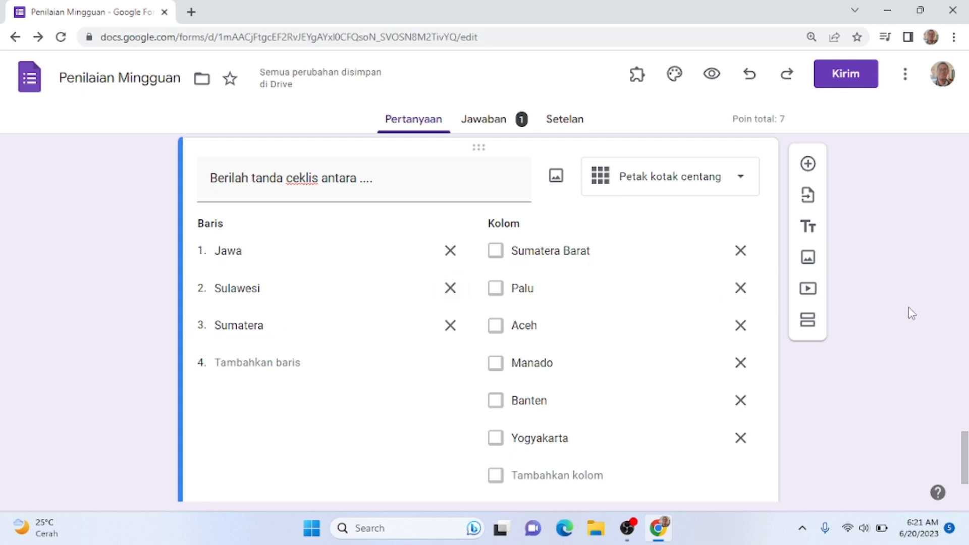
- Add a new question below the checkbox grid and set its type to Kotak Centang
scroll(907, 308, down, 2)
scroll(900, 314, up, 2)
scroll(835, 324, up, 2)
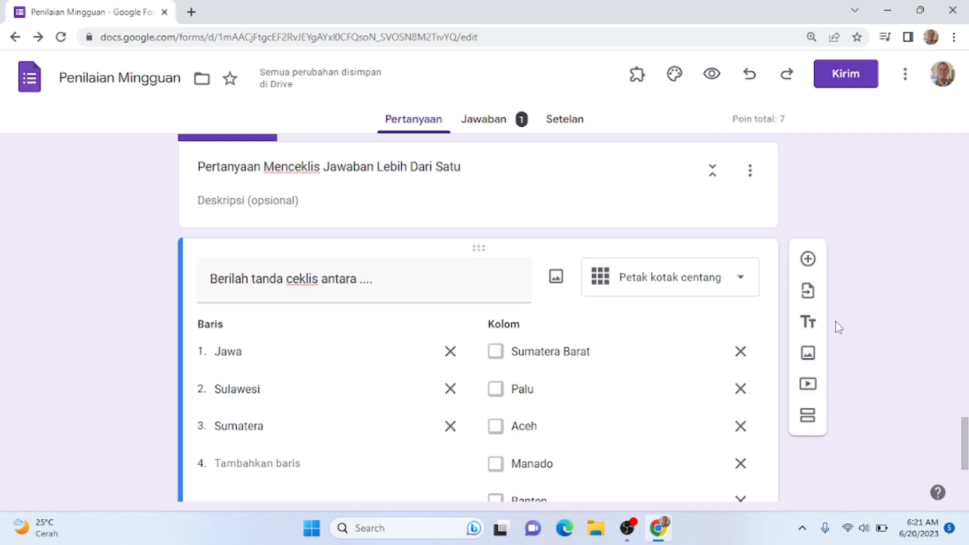
scroll(802, 343, down, 4)
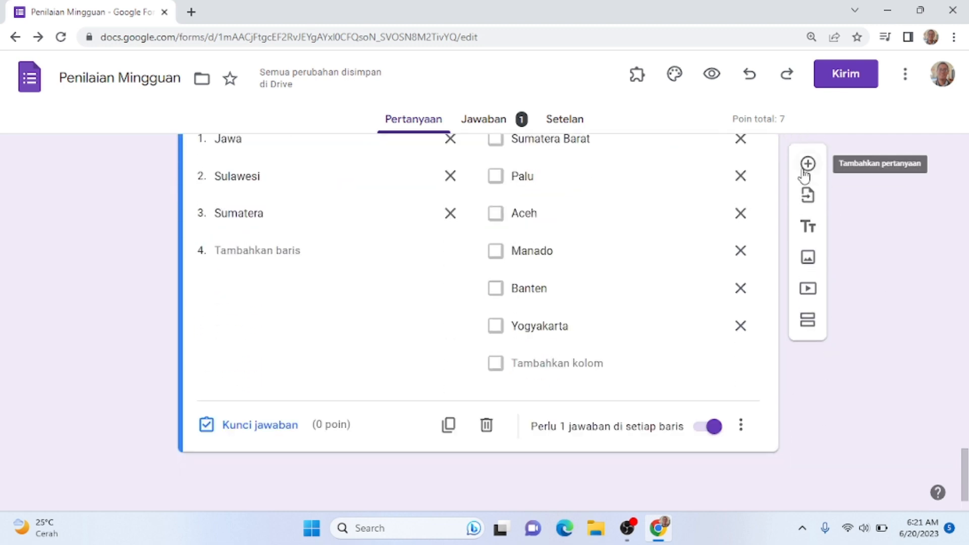
click(808, 165)
click(712, 292)
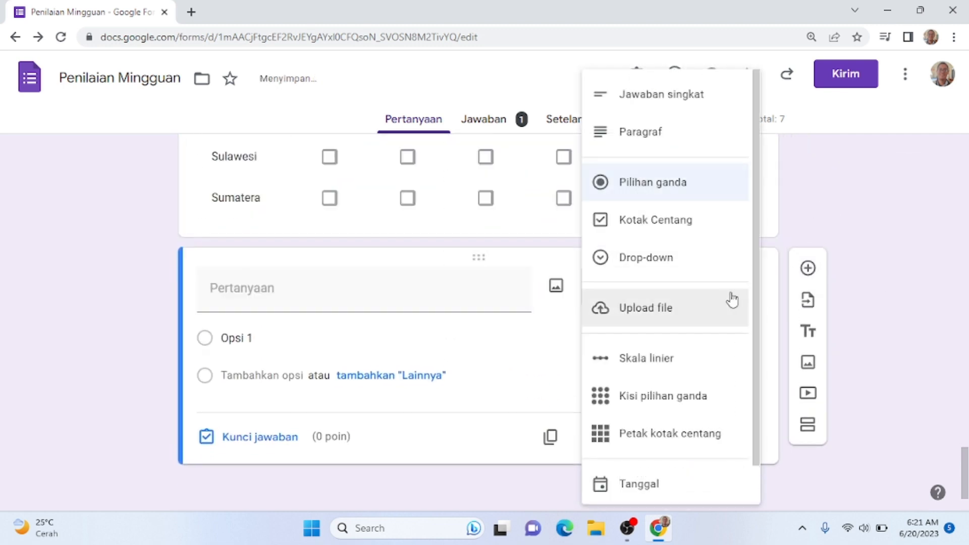
click(688, 236)
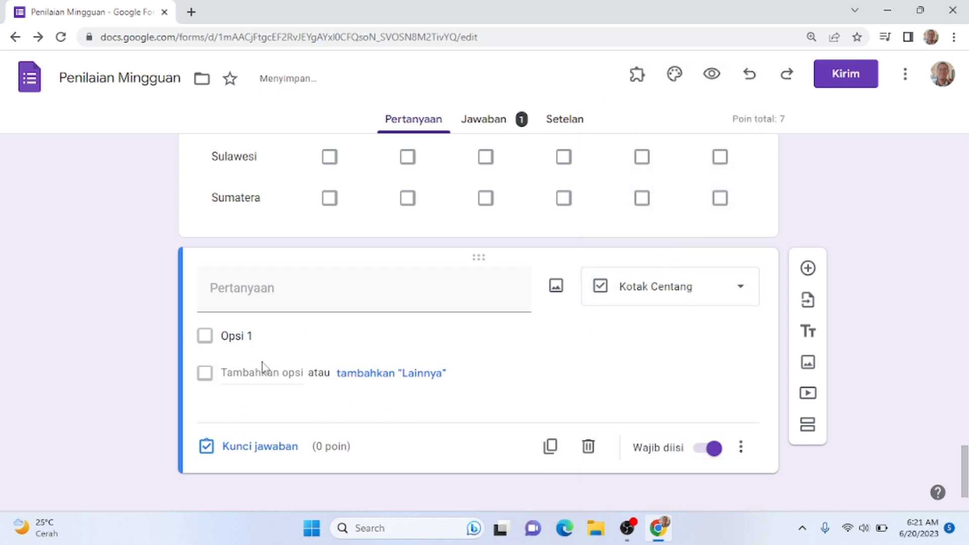
click(274, 293)
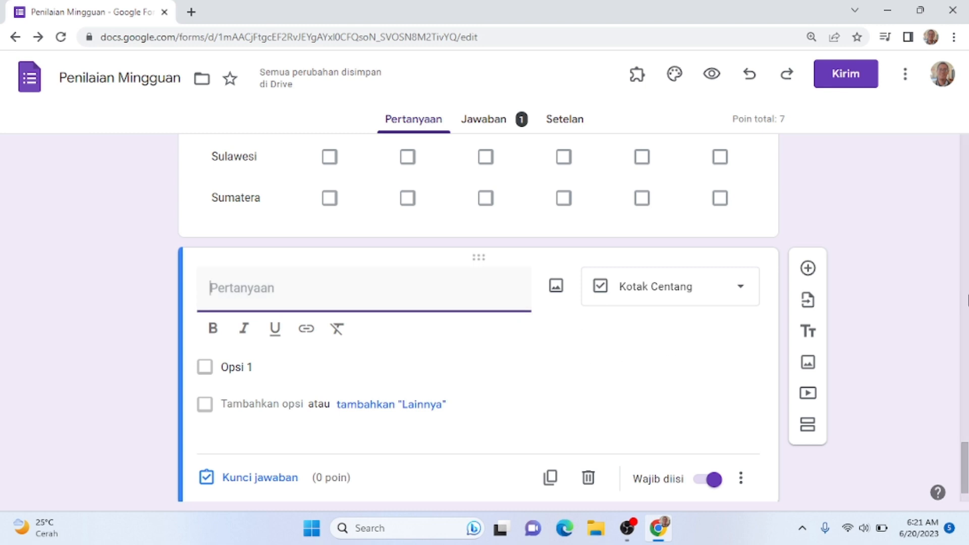
- Enter "Pilihlah ..." as the text of the new checkbox question
text(Pilih )
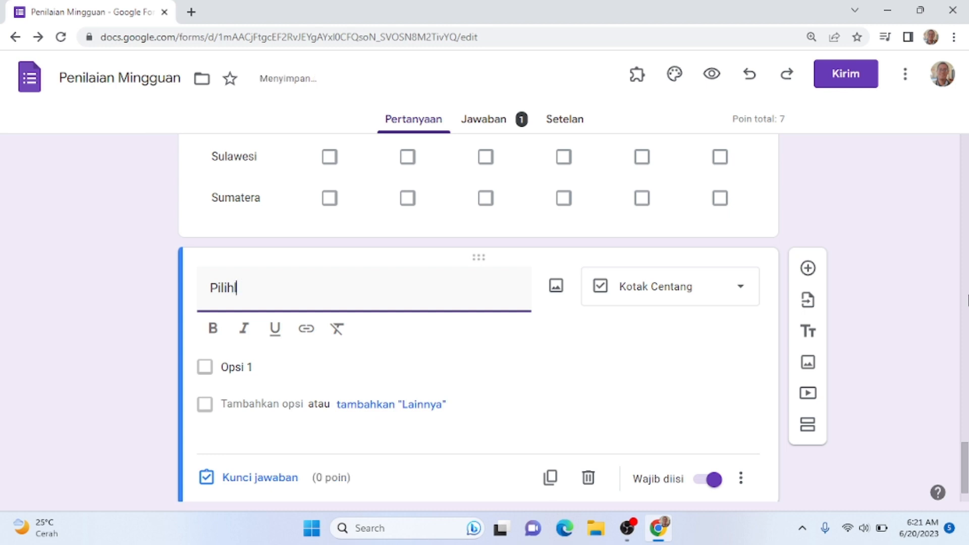
text(ah ...)
click(57, 330)
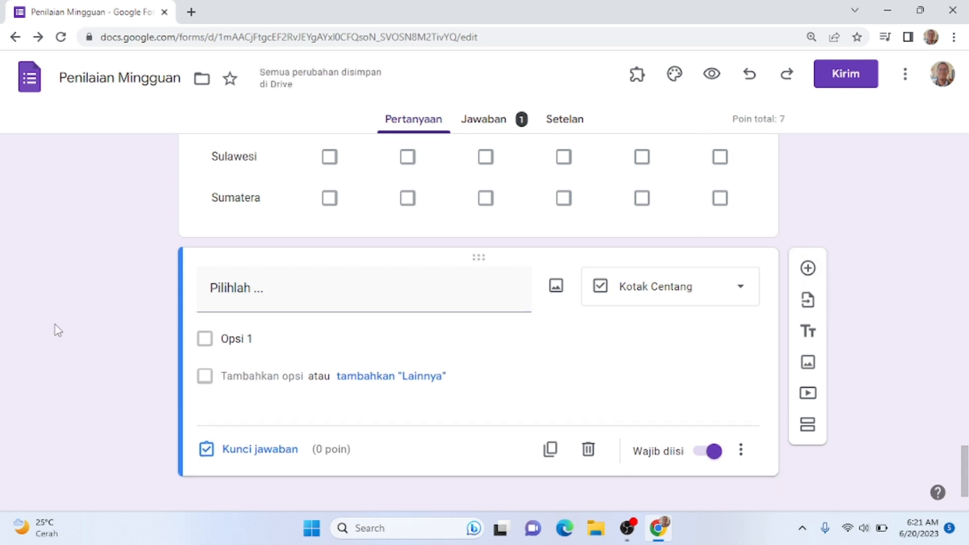
- Give the "Pilihlah ..." question the options Nasi, Rumput and Daging, and remove the unused fourth option
click(251, 337)
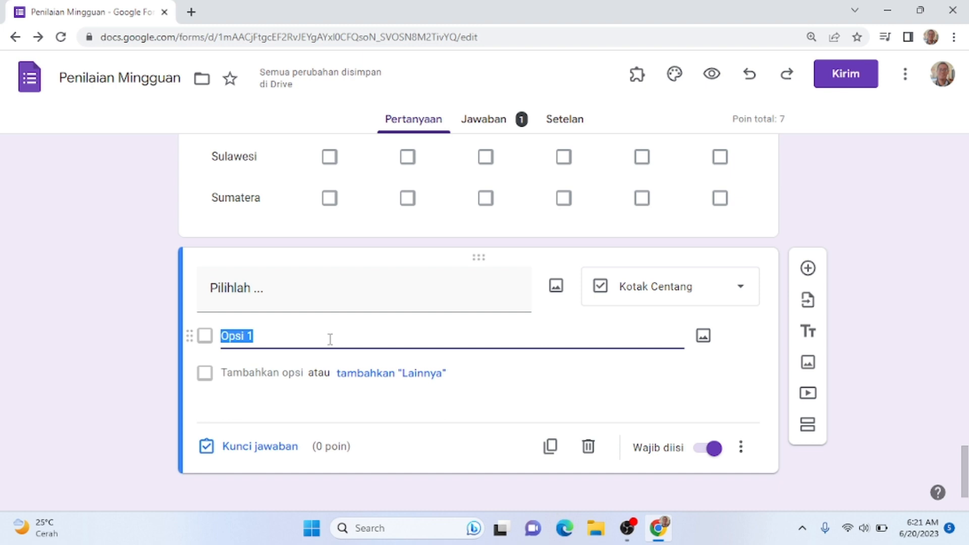
text(Nasi)
key(Return)
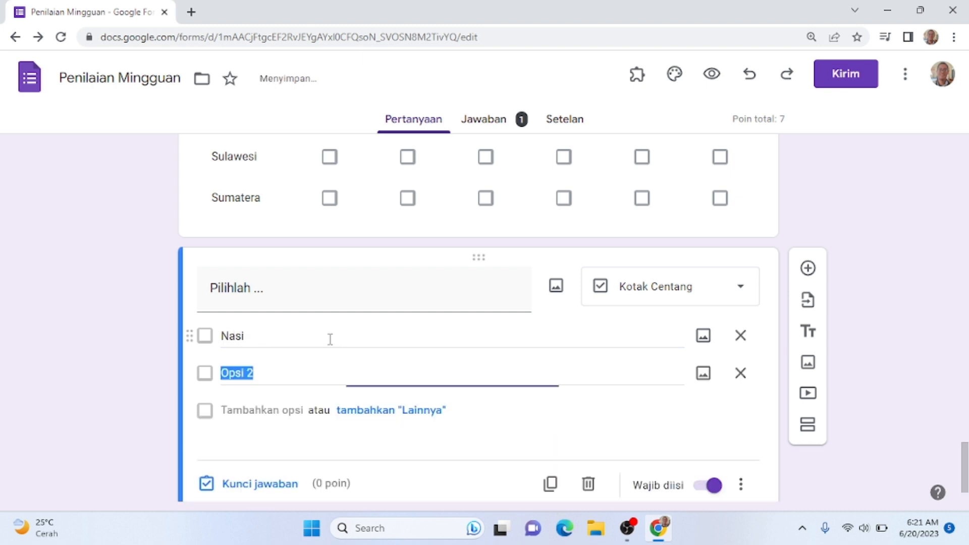
text(Rumput)
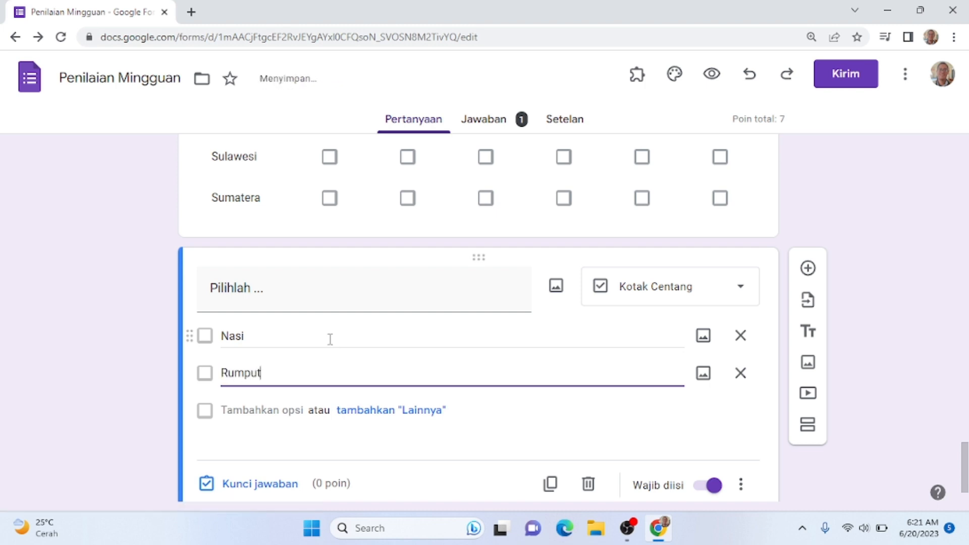
key(Return)
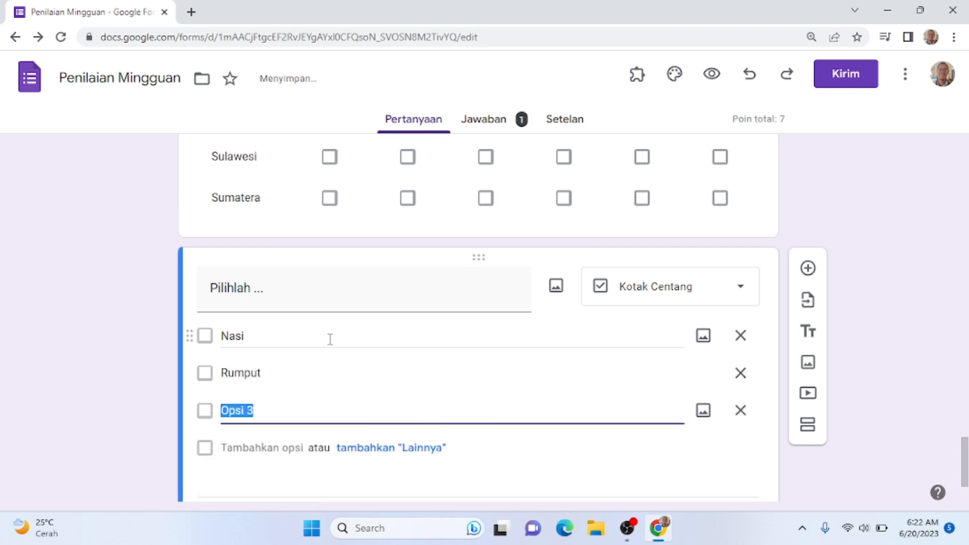
text(Da)
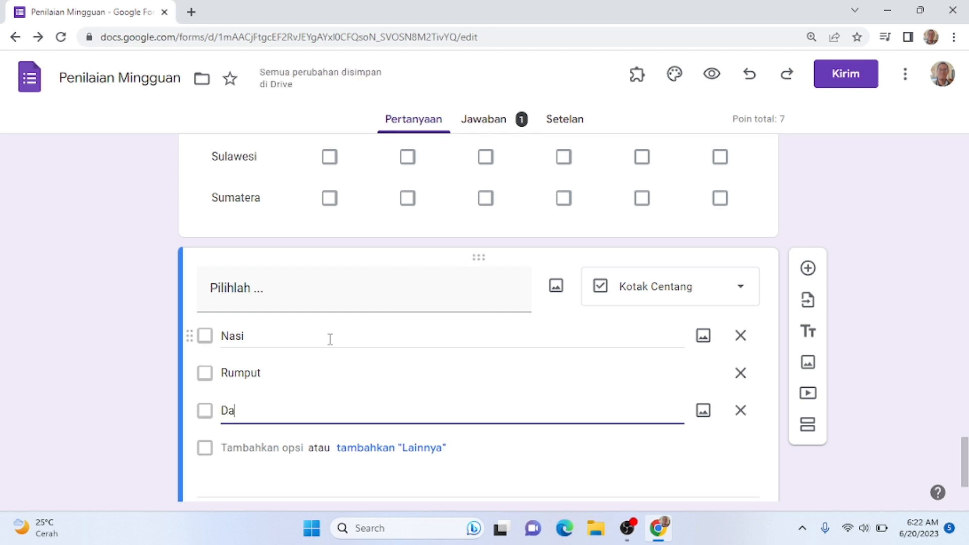
text(ging)
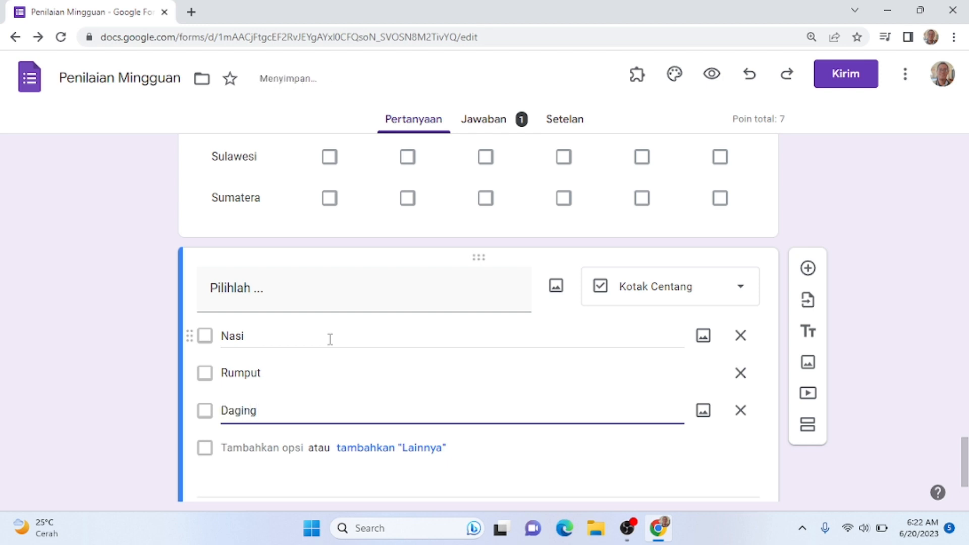
key(Return)
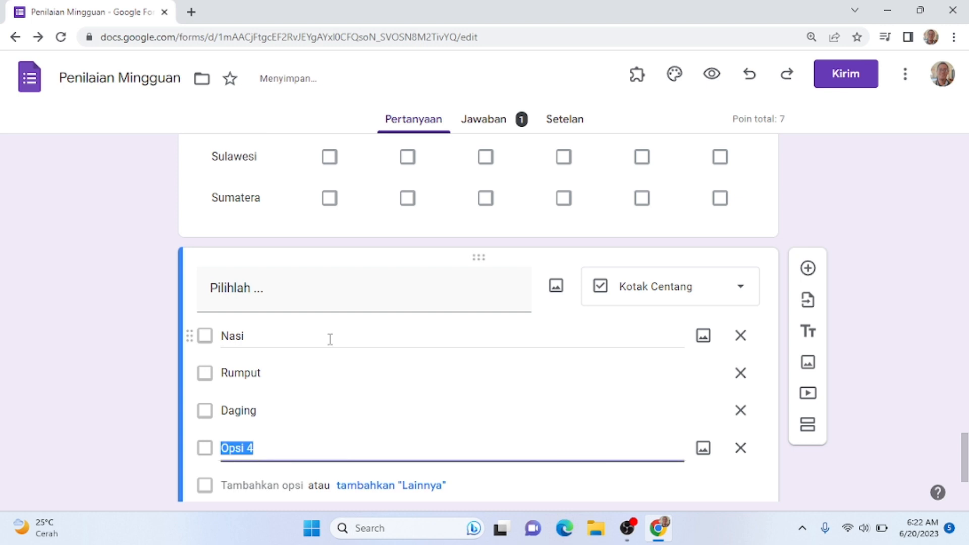
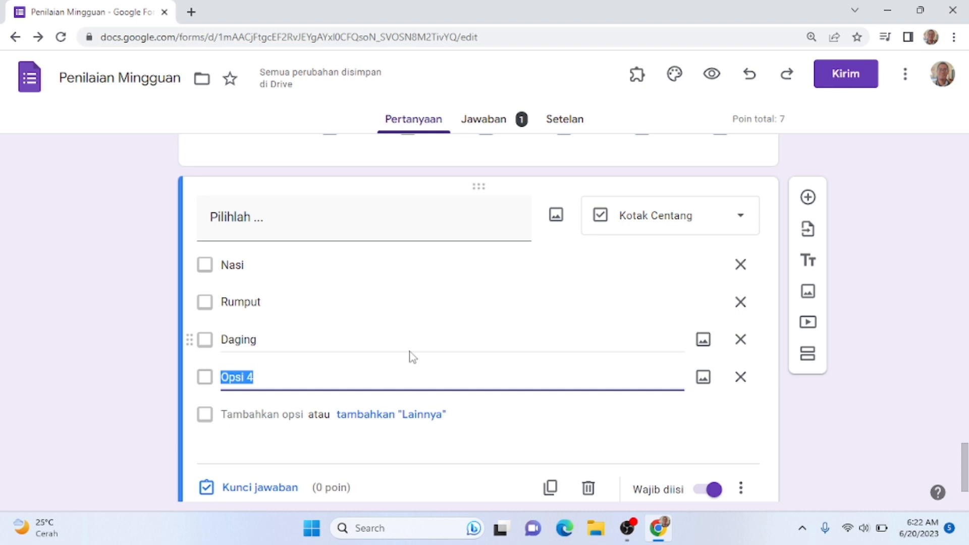
click(749, 382)
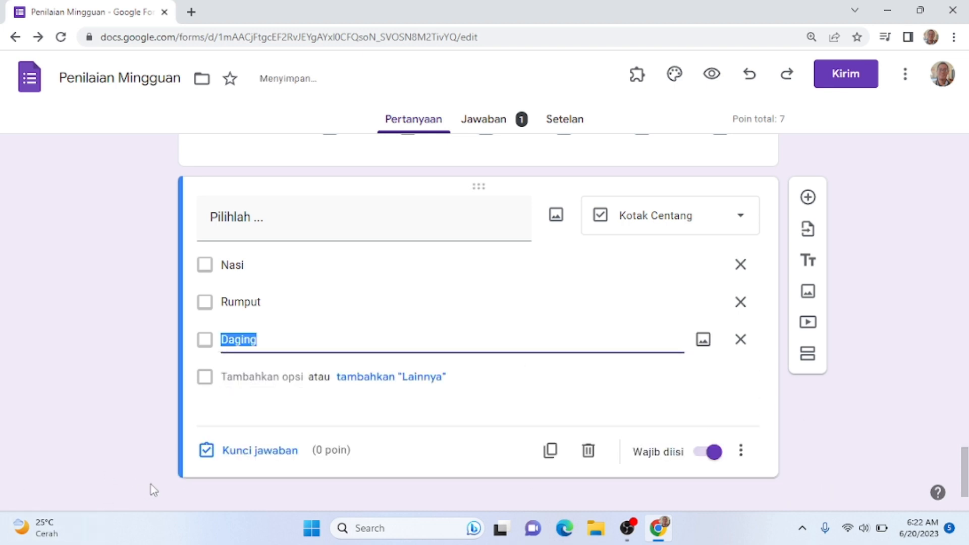
- Mark Nasi, Rumput and Daging as correct in the question's answer key and set its score to 3 points
click(242, 451)
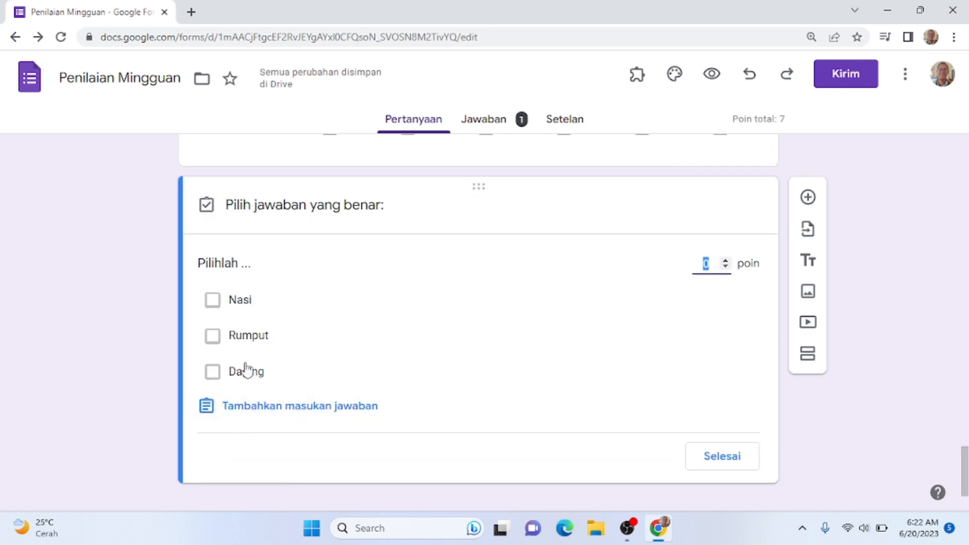
click(224, 309)
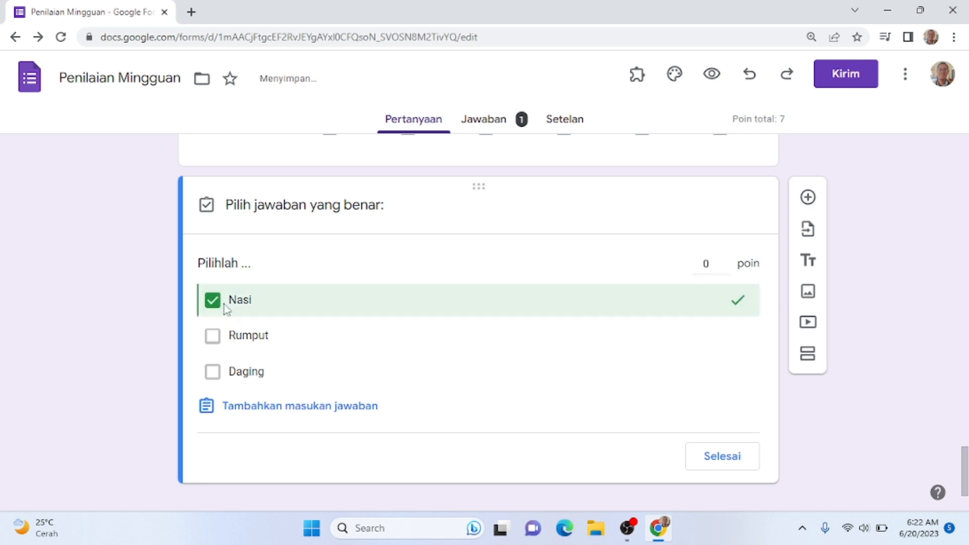
click(232, 376)
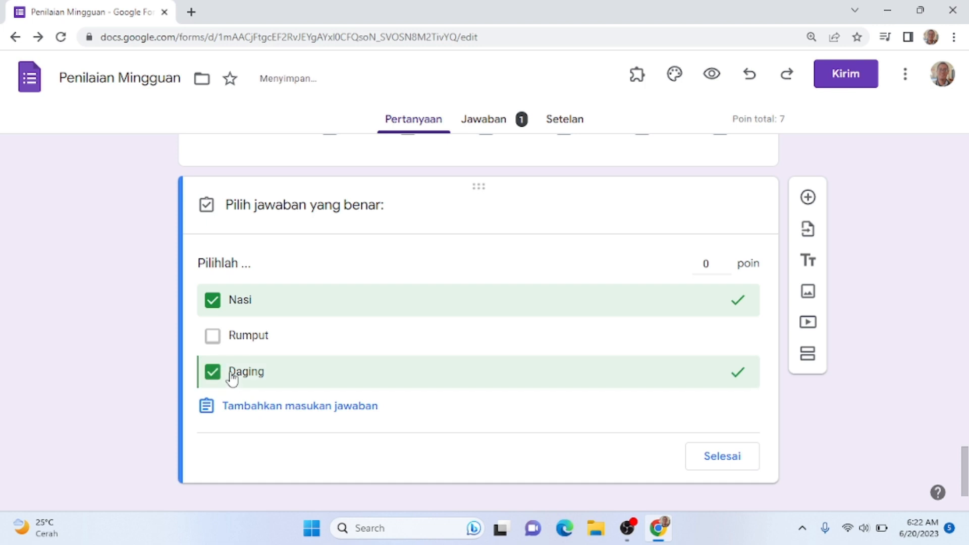
click(239, 343)
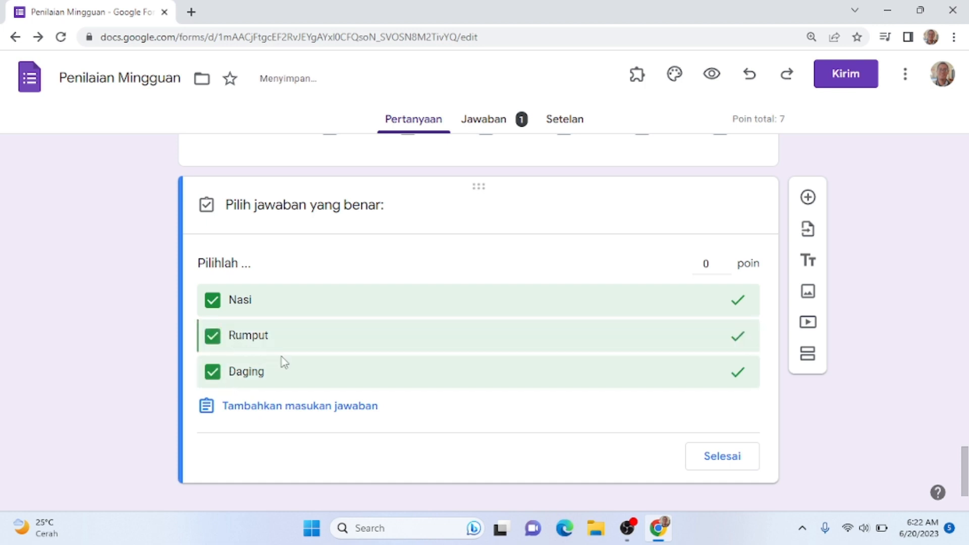
click(725, 260)
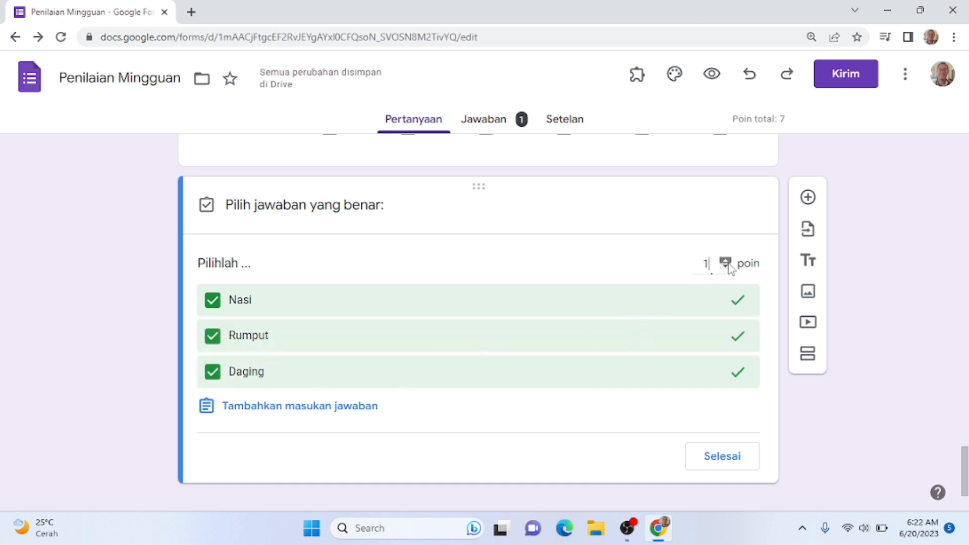
click(725, 260)
click(725, 260)
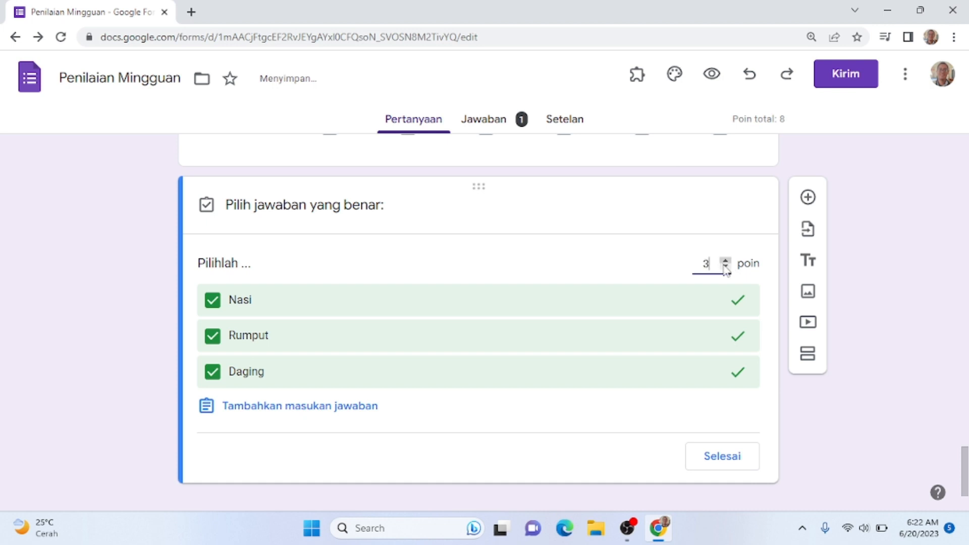
click(718, 457)
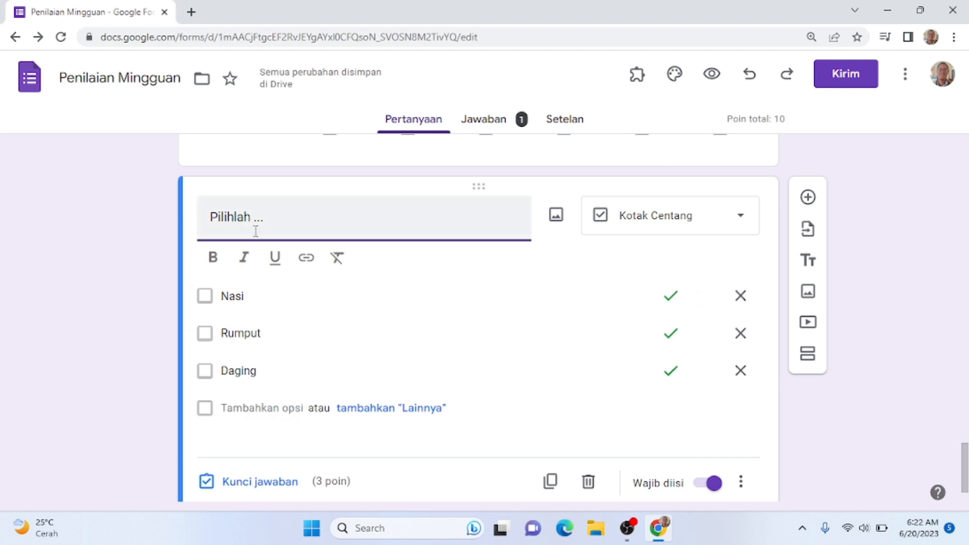
- In the checkbox grid's answer key, assign 2 points each to the Jawa, Sulawesi and Sumatera rows
scroll(254, 227, up, 4)
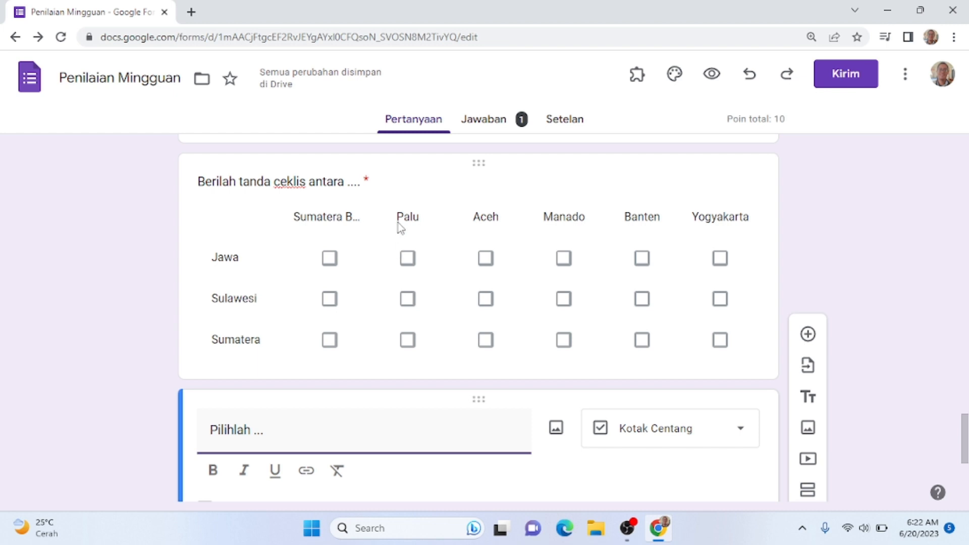
click(402, 182)
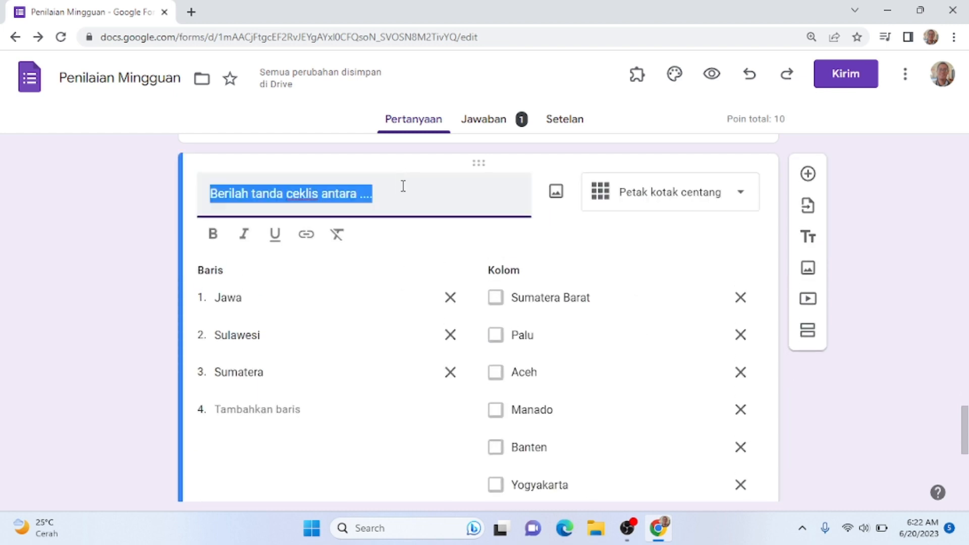
scroll(528, 234, down, 3)
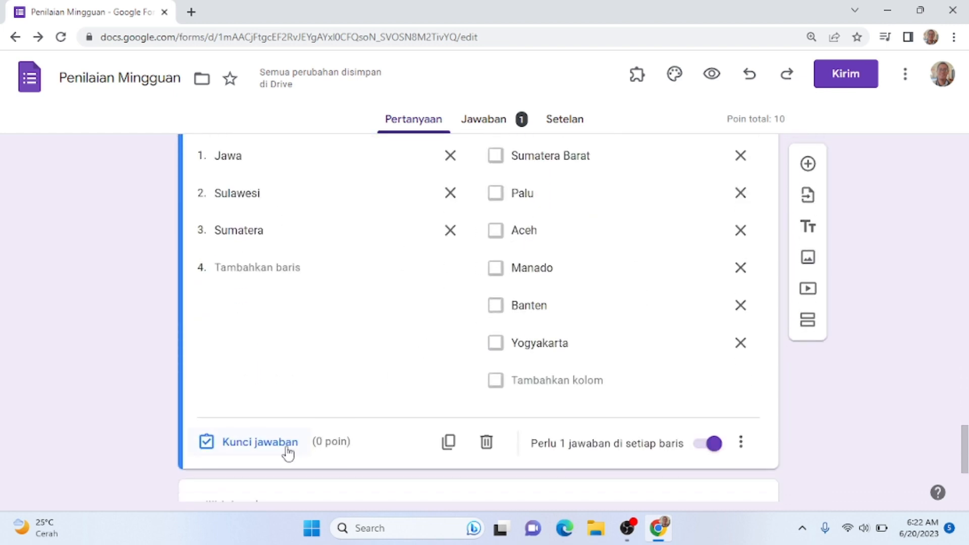
click(285, 445)
scroll(696, 303, up, 3)
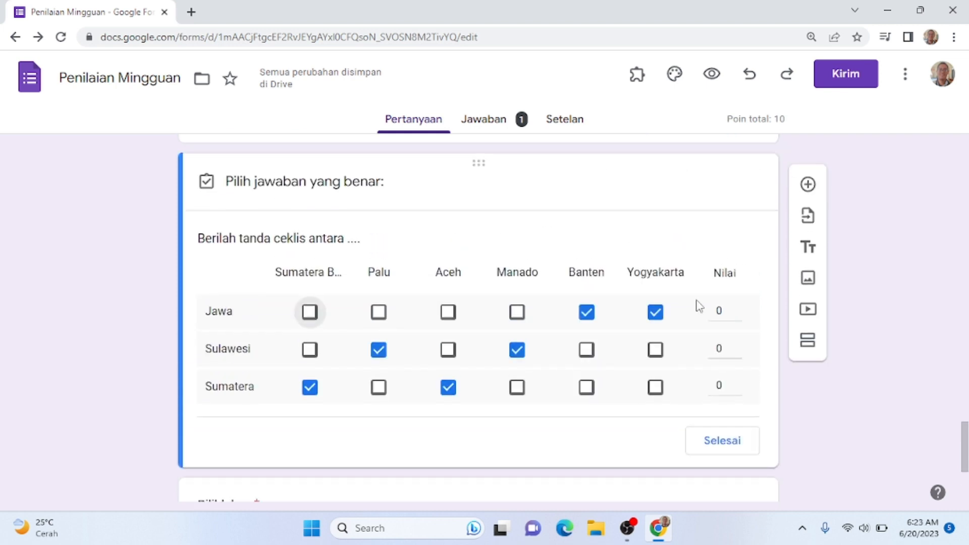
click(735, 307)
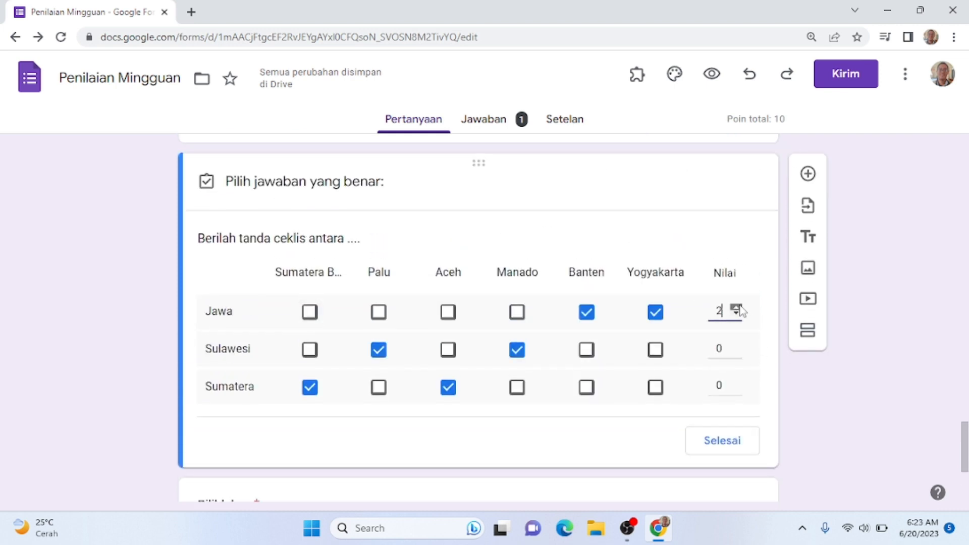
click(735, 307)
click(736, 348)
click(736, 348)
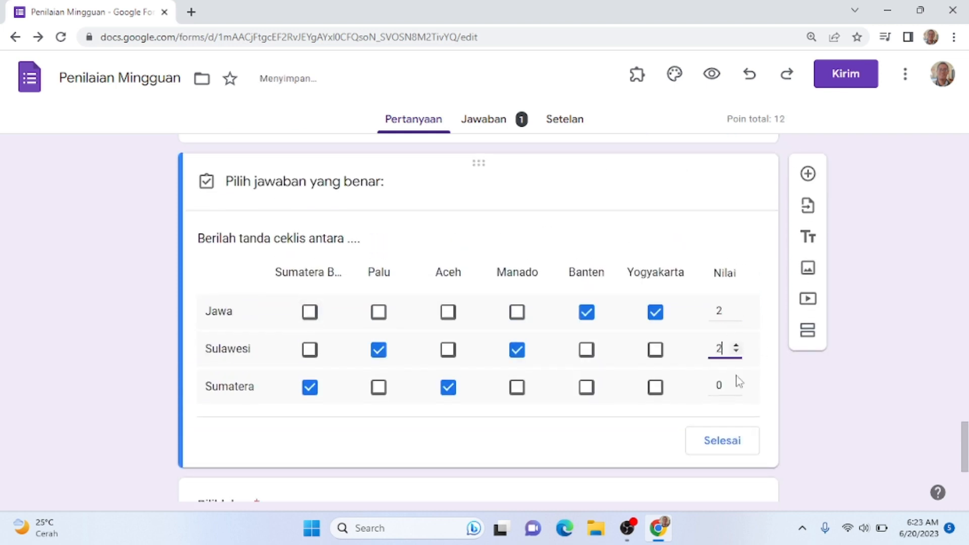
click(736, 385)
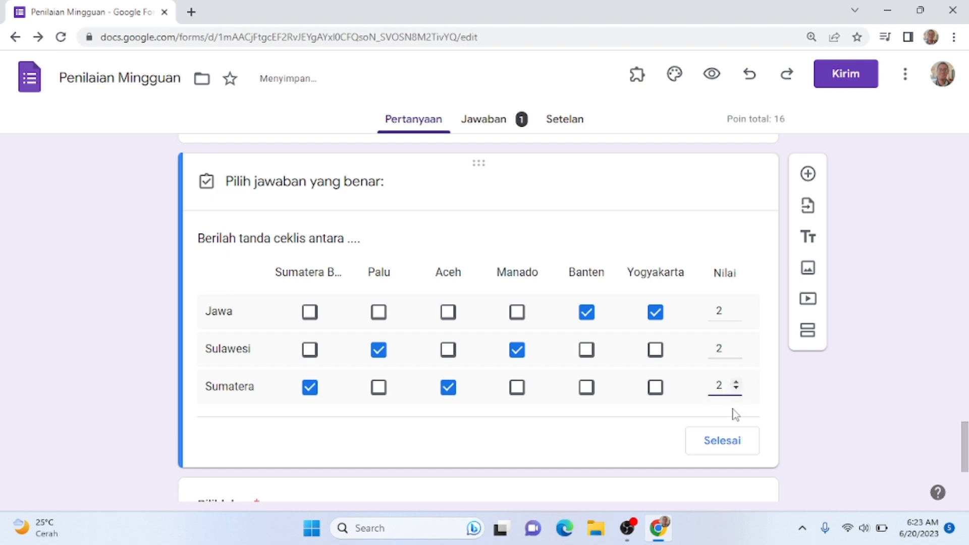
click(734, 448)
- Review the form's sections and questions, ending with the correct-answer marks of the "Pilihlah ..." checkbox question
scroll(641, 447, up, 10)
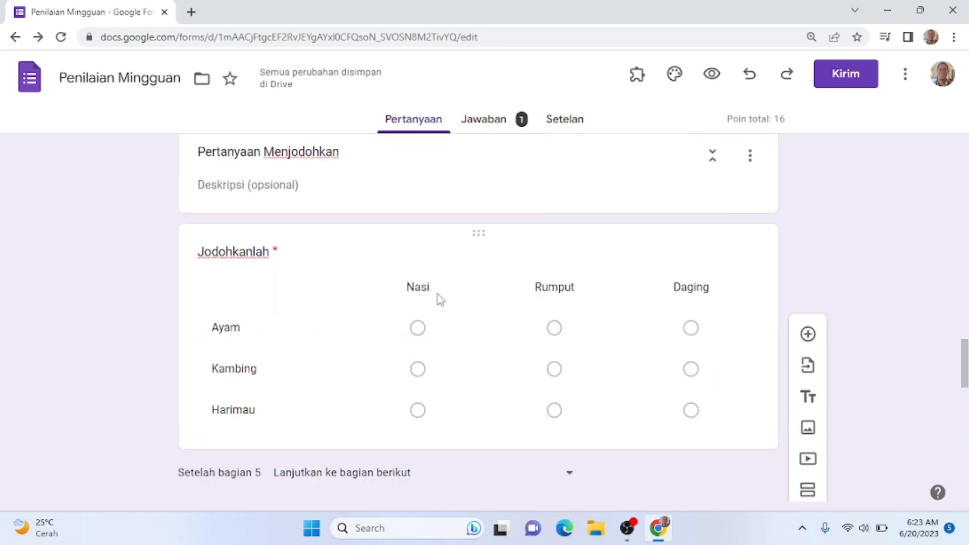
scroll(429, 291, up, 3)
scroll(429, 286, up, 10)
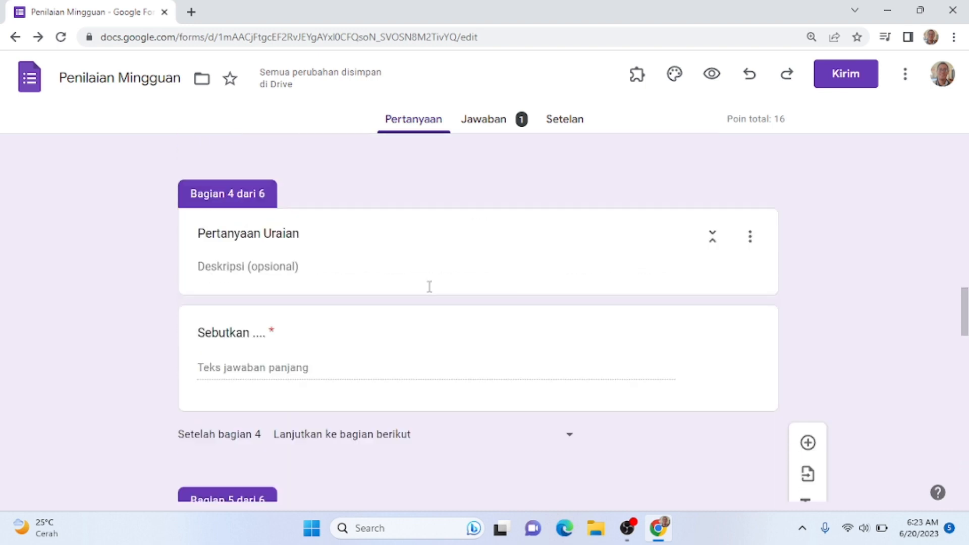
scroll(429, 292, up, 6)
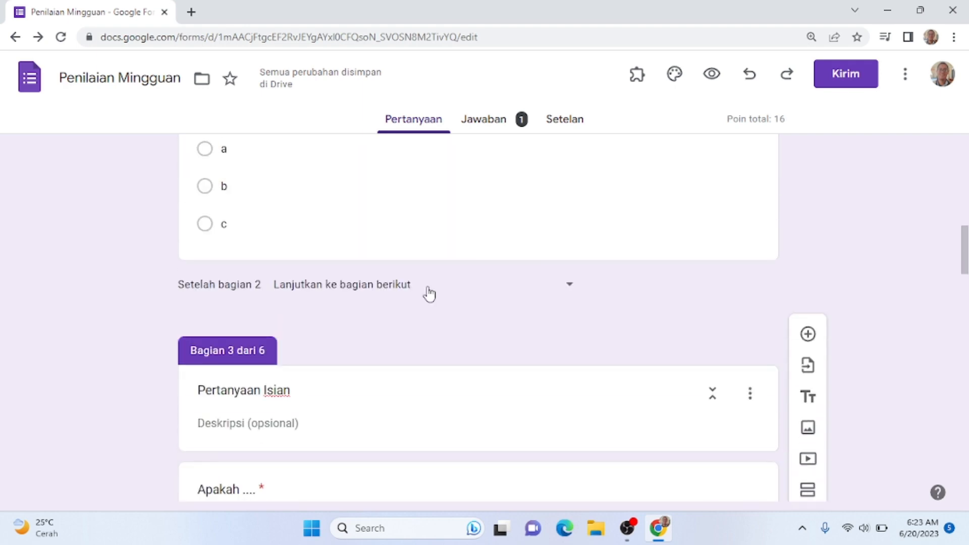
scroll(429, 291, down, 5)
scroll(429, 292, down, 15)
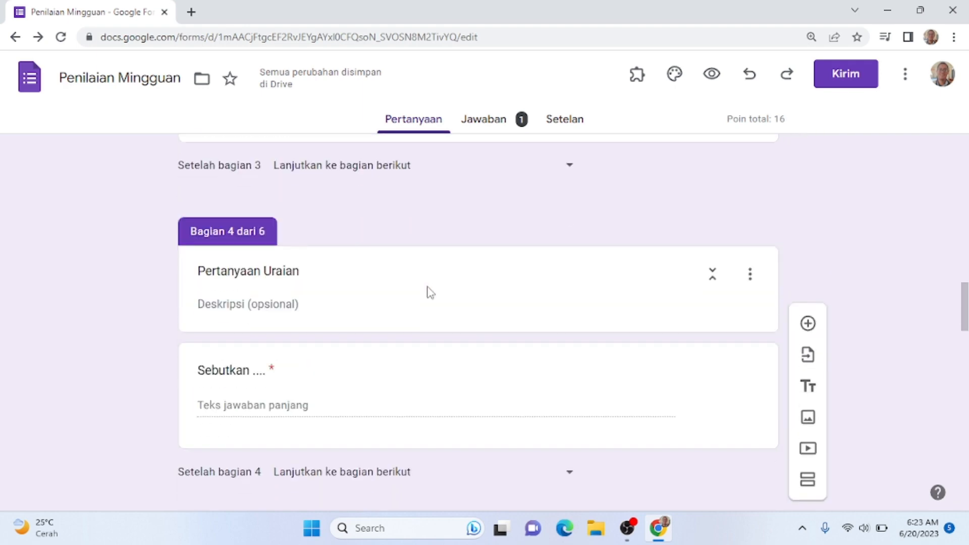
scroll(429, 292, down, 8)
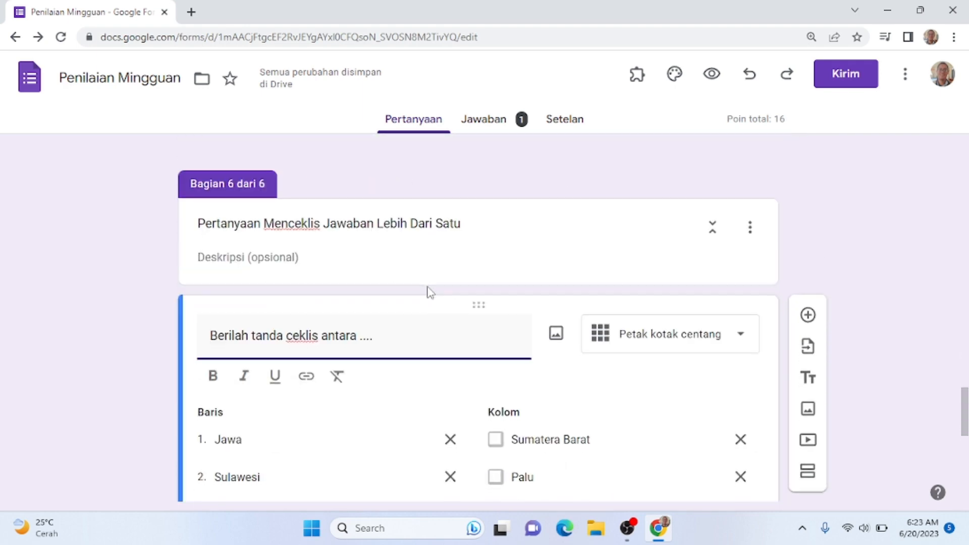
scroll(429, 291, down, 4)
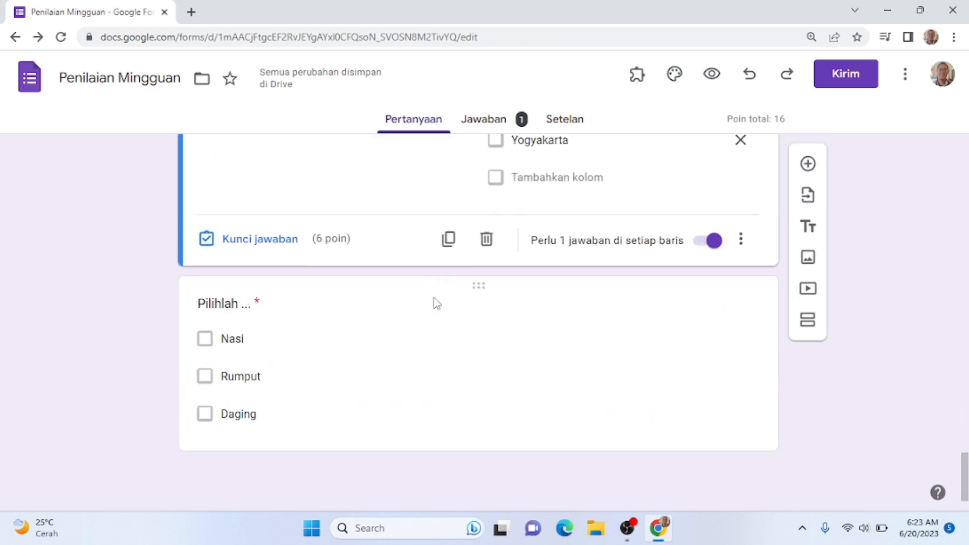
click(305, 371)
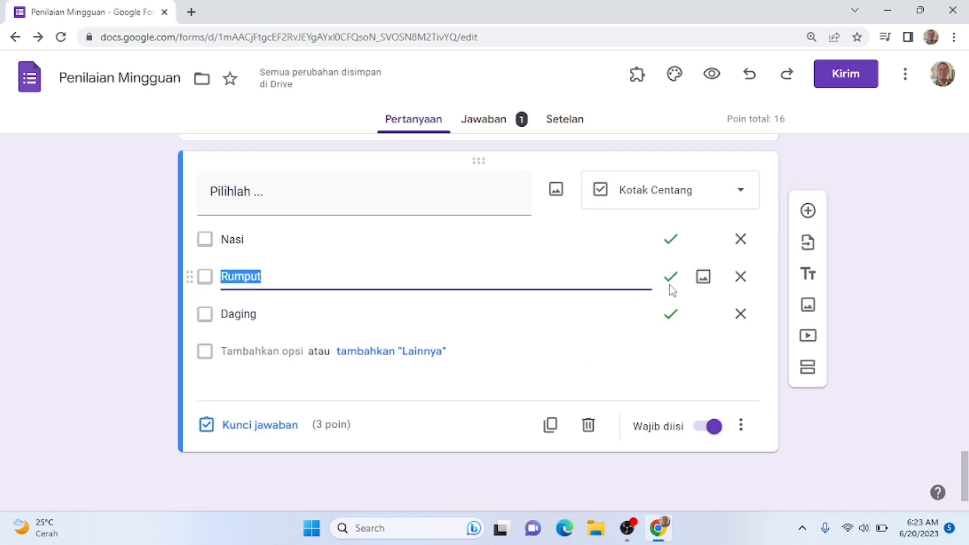
- Open the form preview and answer the Nama question with "Tes"
click(711, 74)
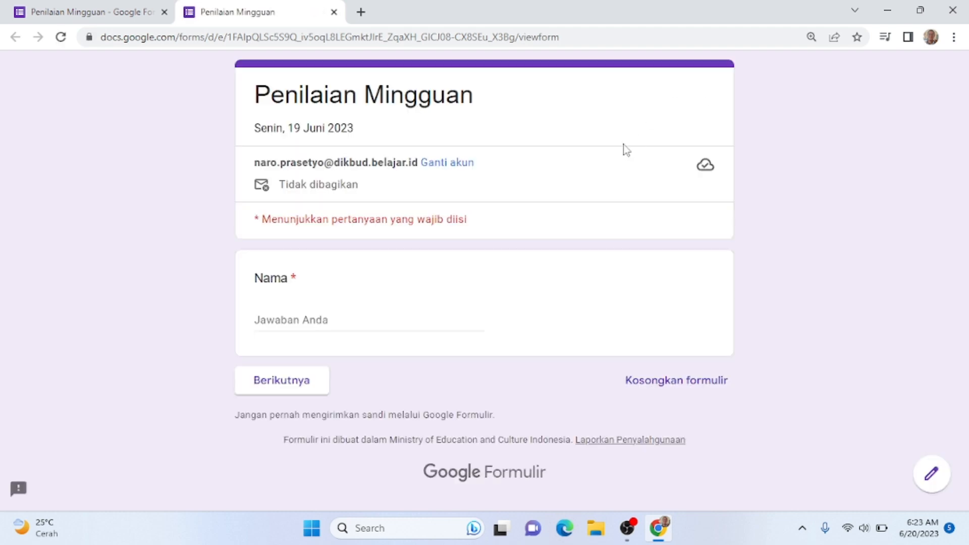
click(318, 329)
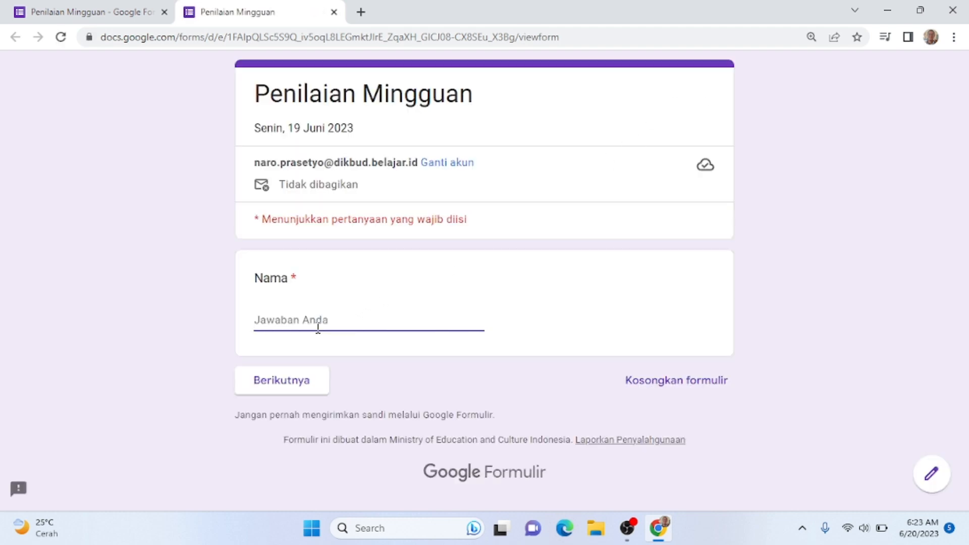
text(Tes)
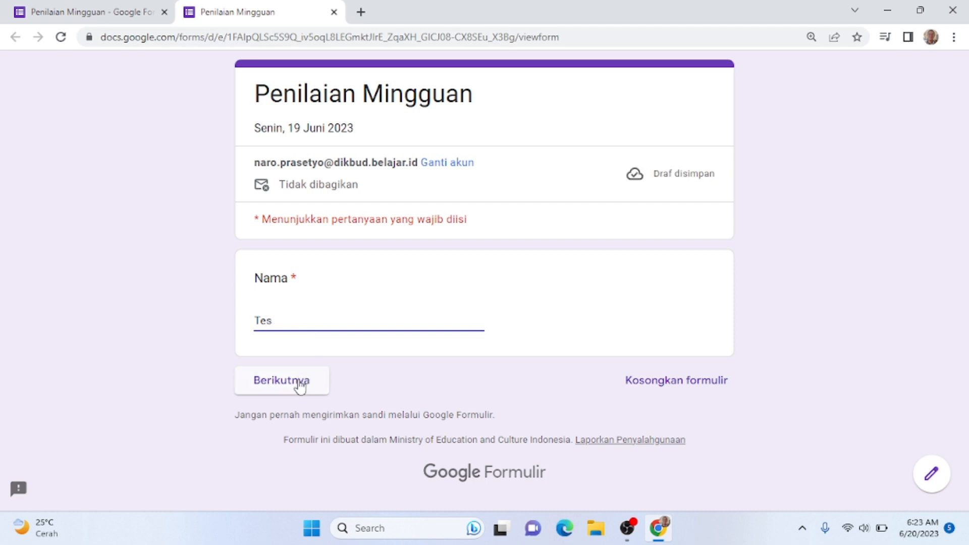
- Continue to the multiple-choice section, answer "Warna langit adalah ....." with Merah and question 2 with a, and proceed to the next section
click(300, 386)
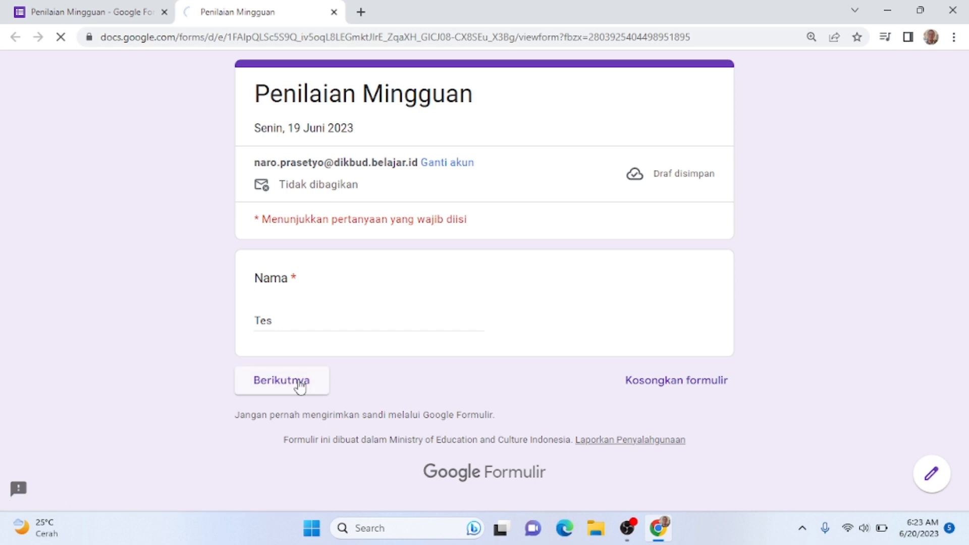
scroll(328, 303, down, 3)
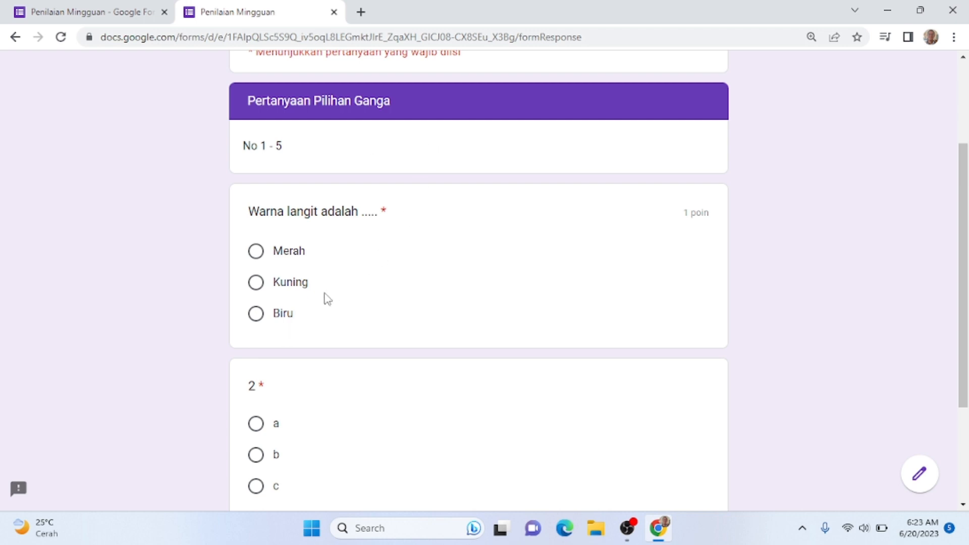
scroll(321, 189, down, 1)
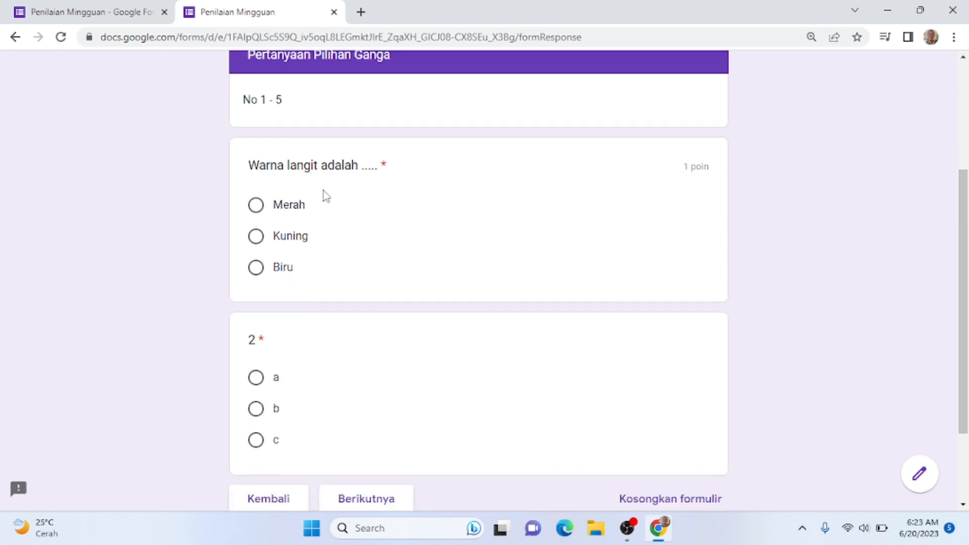
click(266, 185)
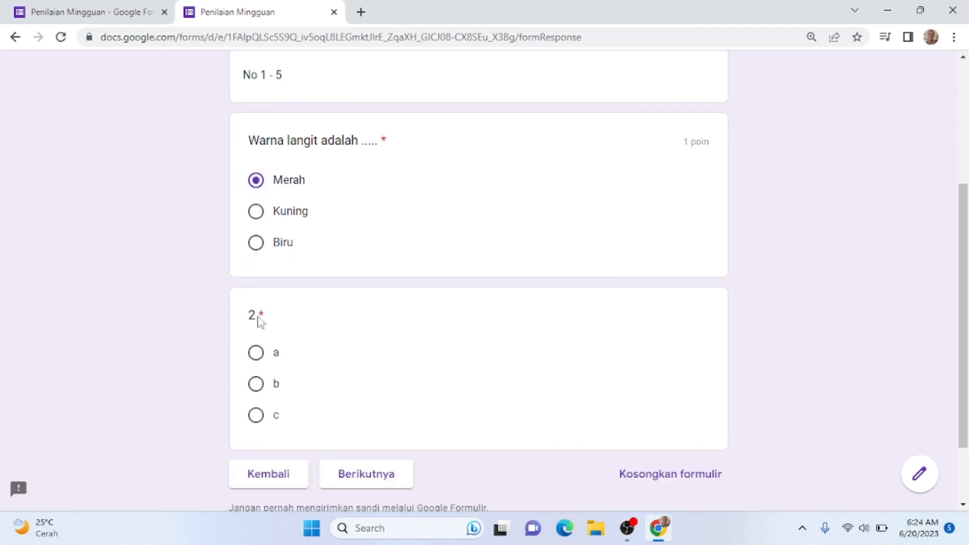
click(257, 354)
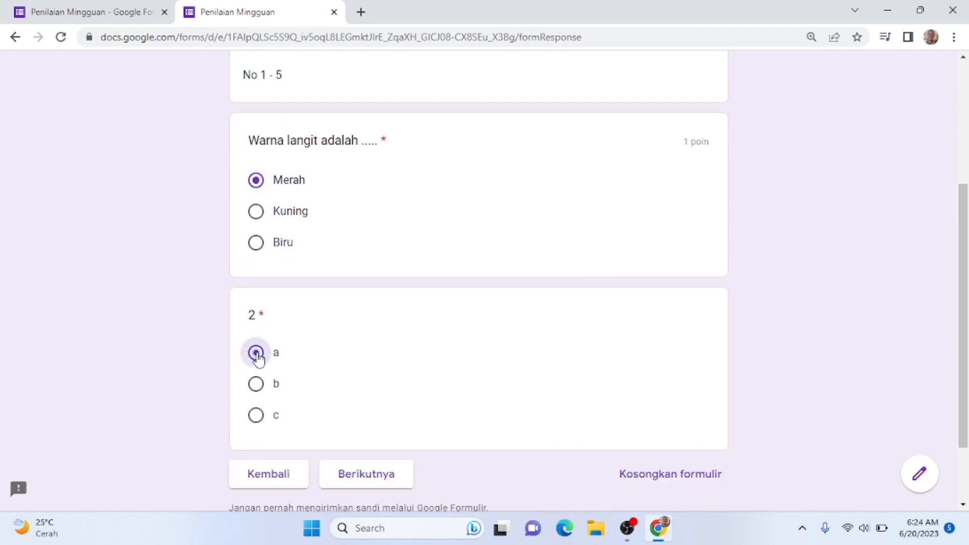
click(360, 477)
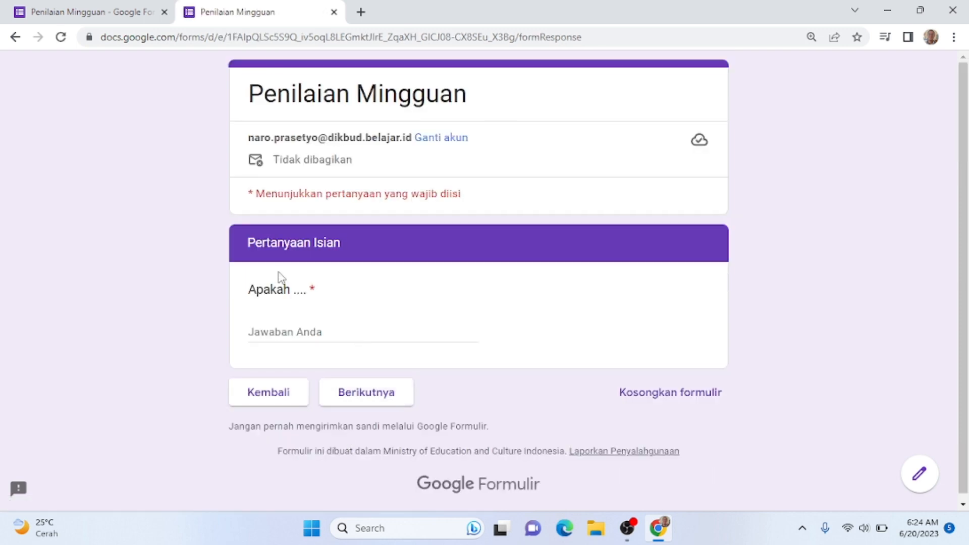
- Answer the "Apakah ...." question in the Pertanyaan Isian section with "gfhgffjhgj" and continue to the next section
click(304, 334)
text(gfhgffjhgj)
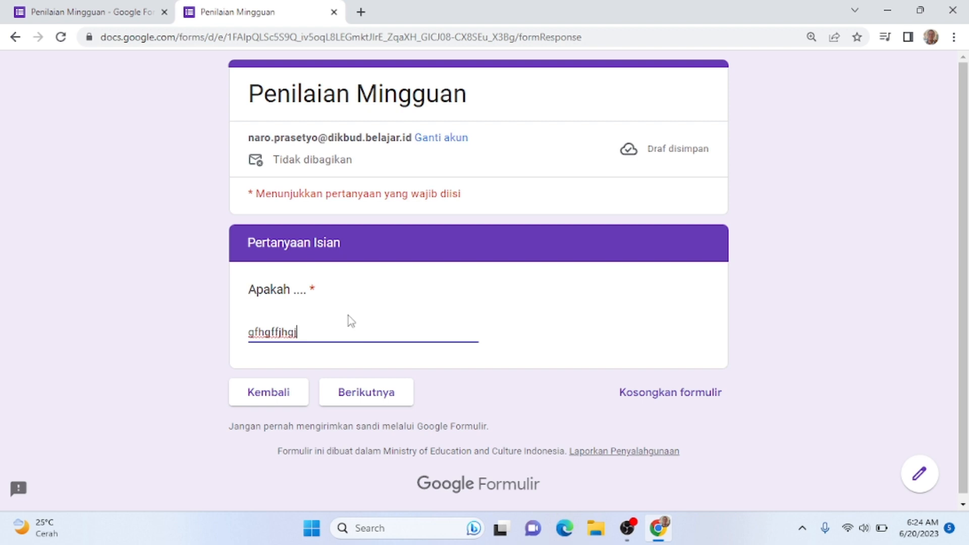
click(350, 391)
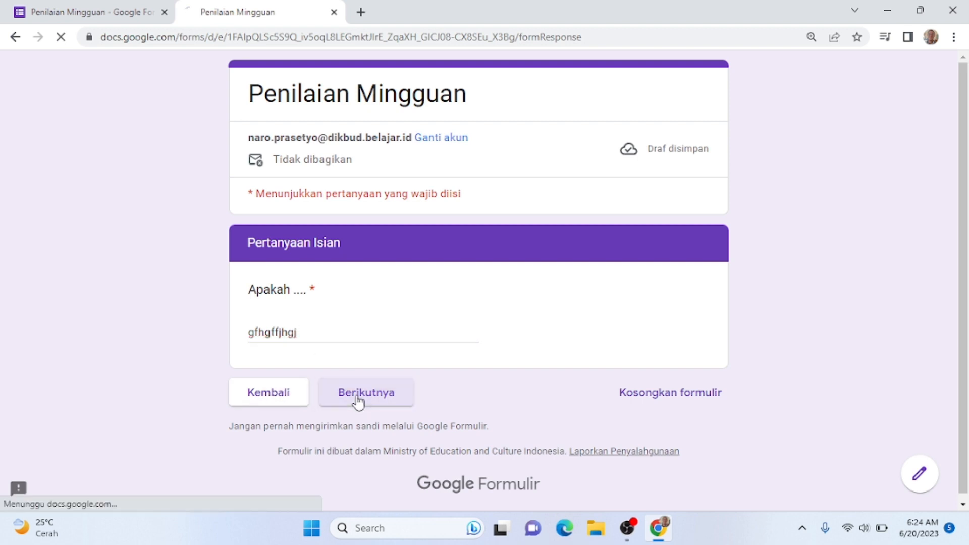
- Answer the "Sebutkan ...." essay question with three lines, "bjkjljlj", "jjkjkh" and "\jjkj", and continue to the next section
click(338, 335)
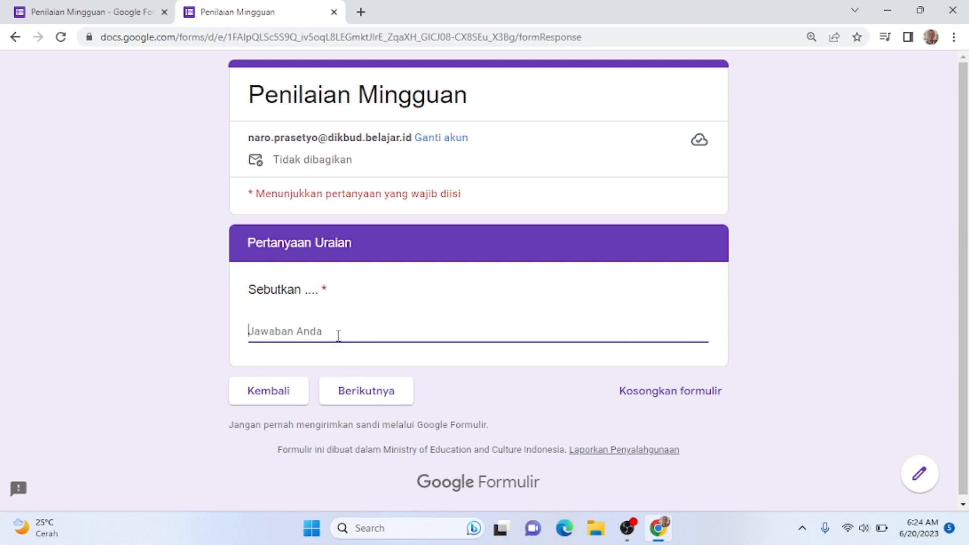
text(bjk)
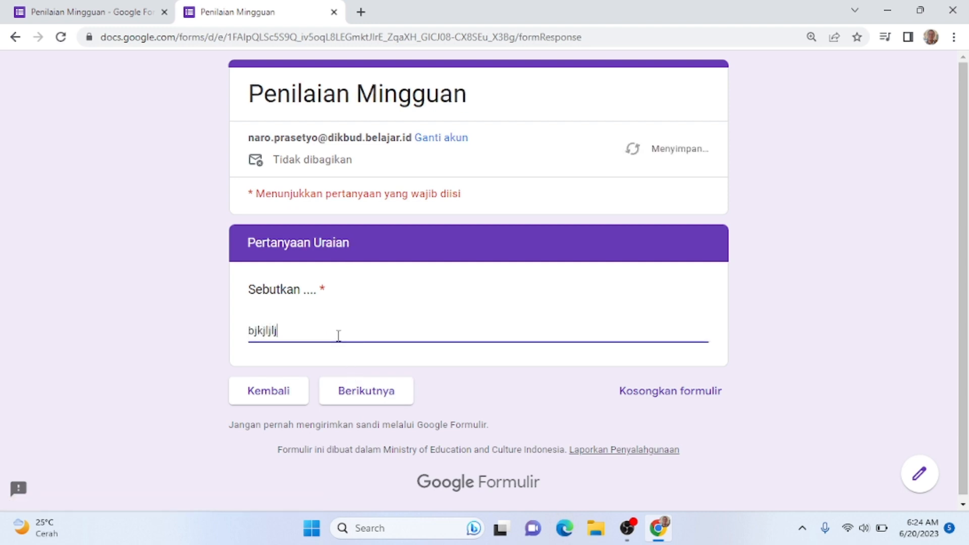
text(jljlj)
key(Return)
text(jjkjkh)
key(Return)
text(\jjkj)
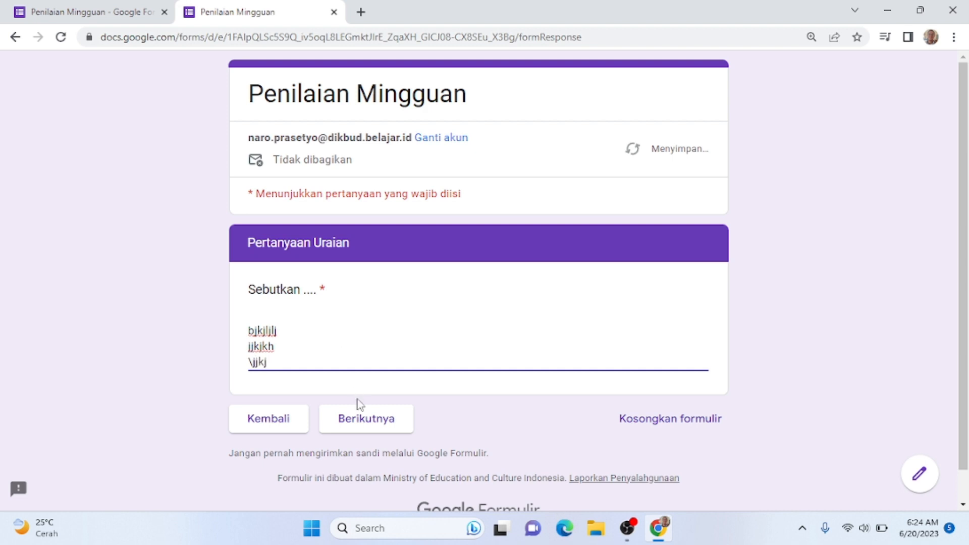
click(357, 425)
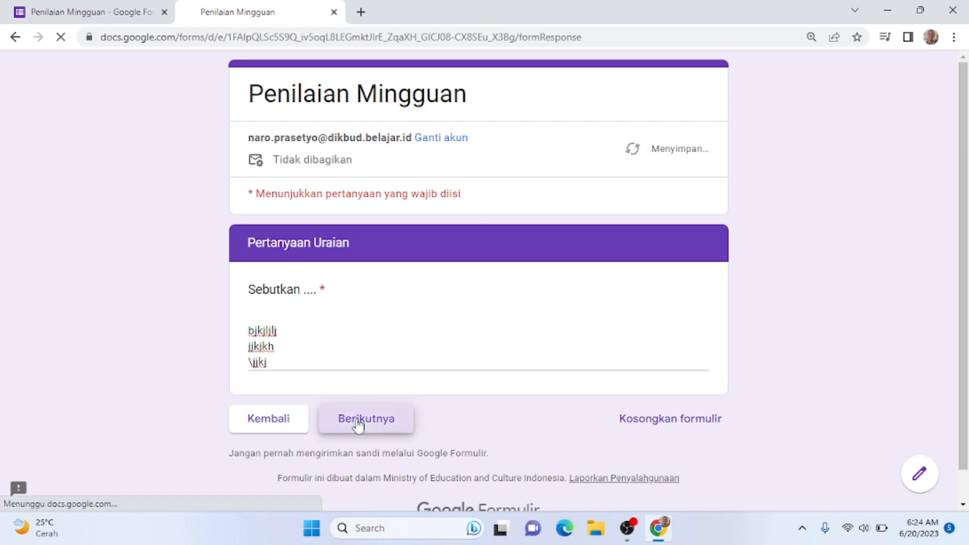
- In the "Jodohkanlah" matching grid, choose Rumput for Ayam, Kambing and Harimau, and continue to the next section
scroll(383, 368, down, 3)
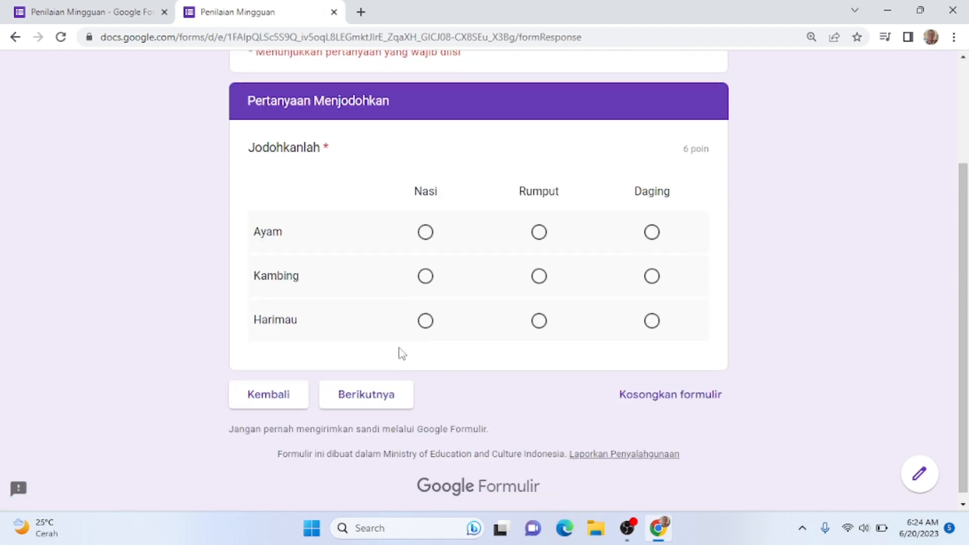
click(538, 236)
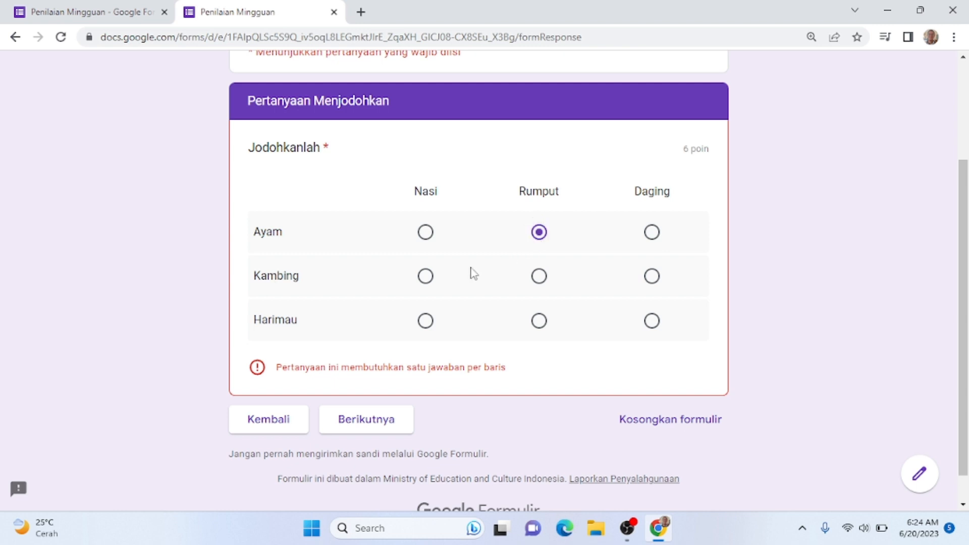
click(538, 278)
click(537, 323)
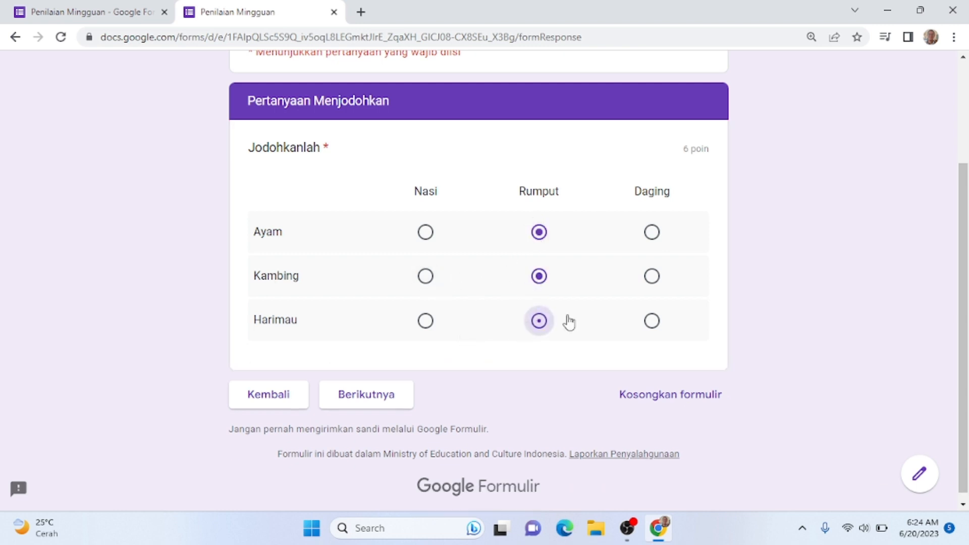
click(658, 319)
click(540, 323)
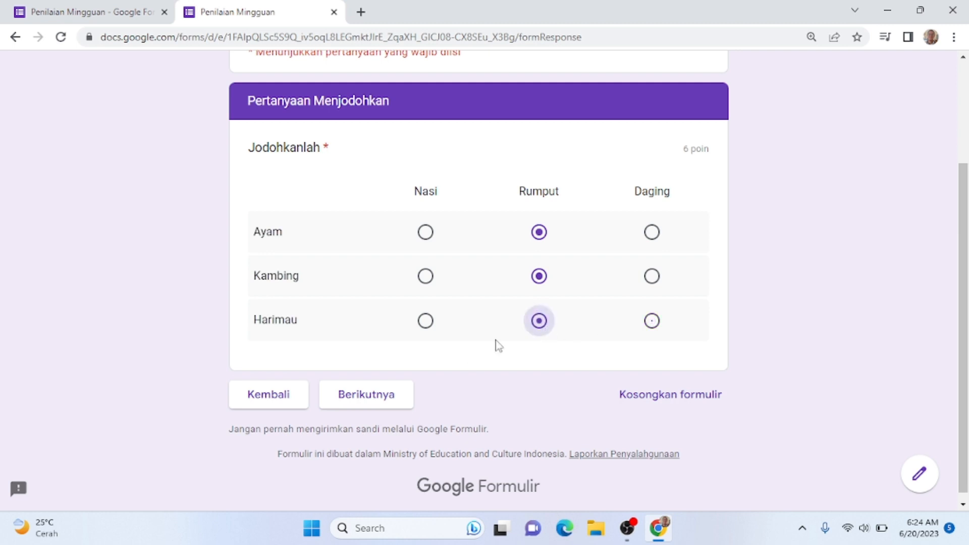
click(392, 405)
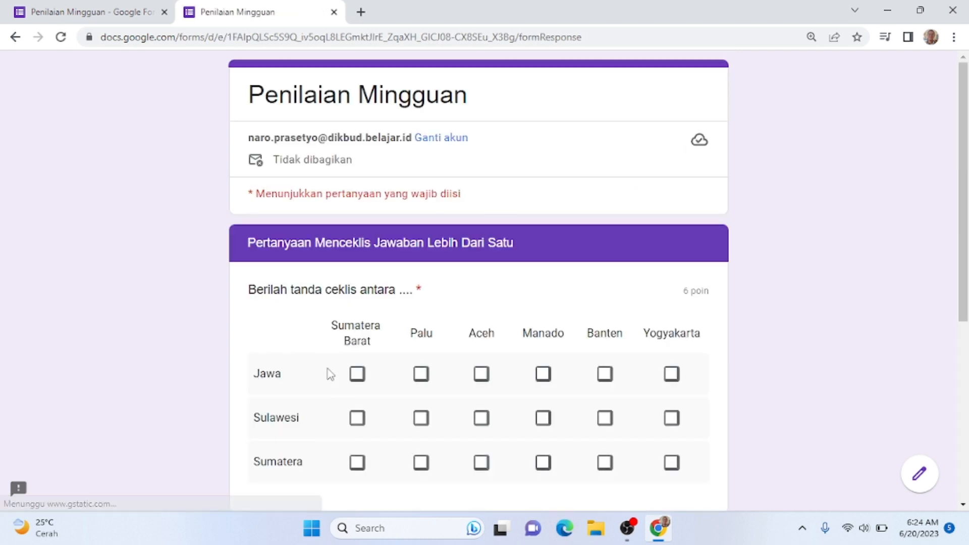
- In the checkbox grid, tick Sumatera Barat and Aceh for Jawa, Palu and Manado for Sulawesi, and Palu and Aceh for Sumatera
scroll(315, 341, down, 1)
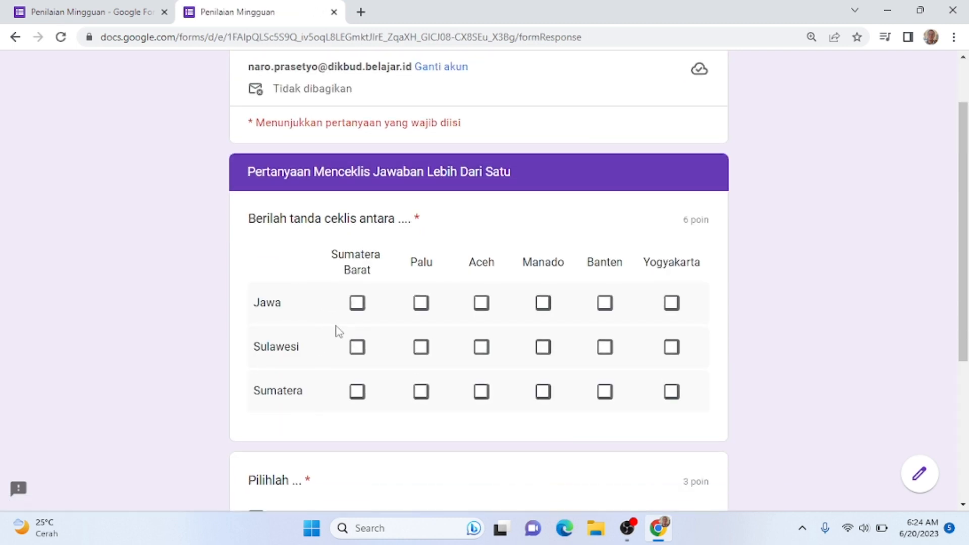
click(359, 308)
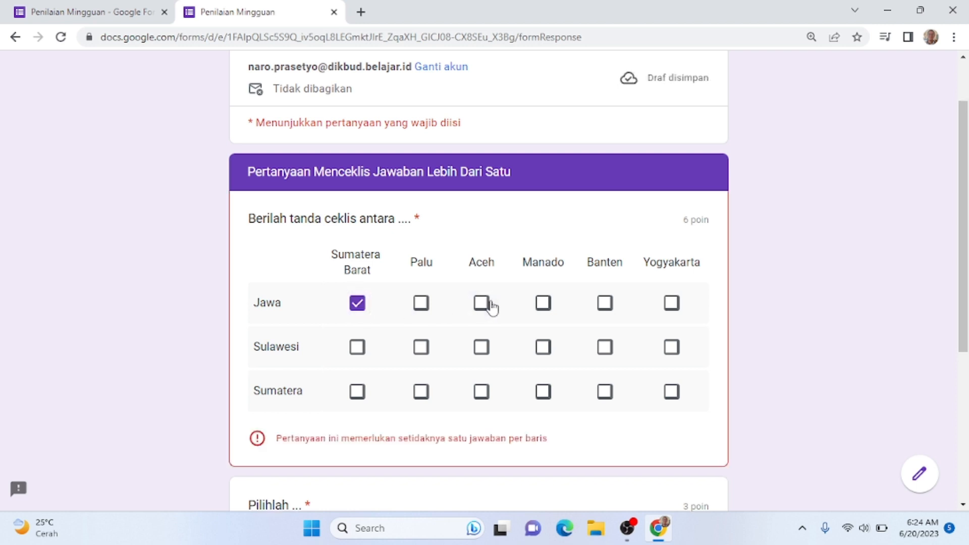
click(489, 306)
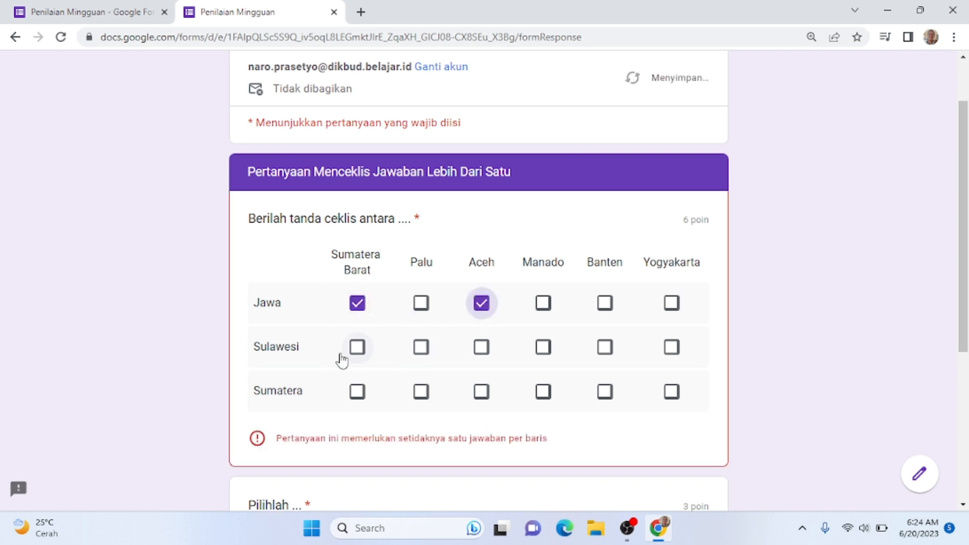
click(419, 349)
click(545, 348)
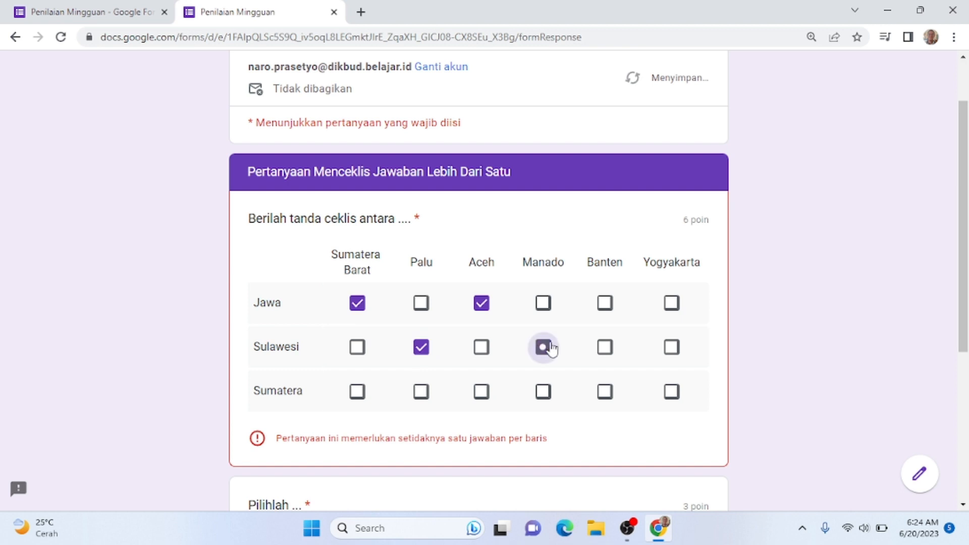
click(480, 392)
click(421, 393)
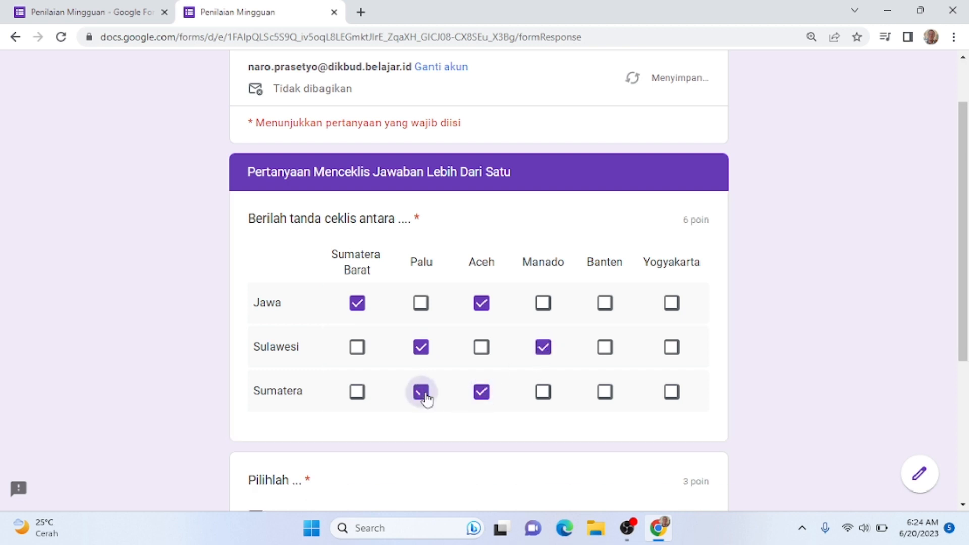
- Tick Nasi, Rumput and Daging in the "Pilihlah ..." question and submit the form
scroll(422, 400, down, 2)
scroll(423, 400, down, 3)
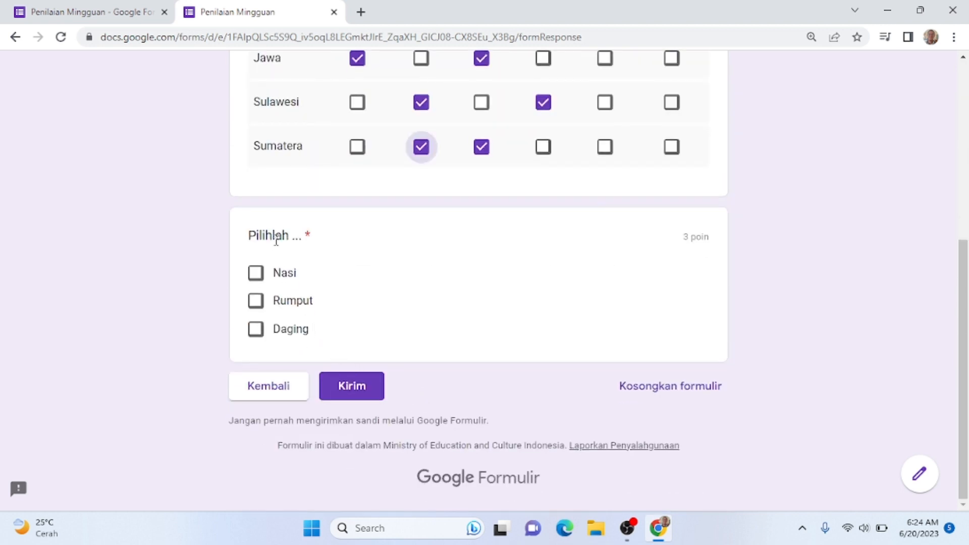
click(257, 272)
click(274, 304)
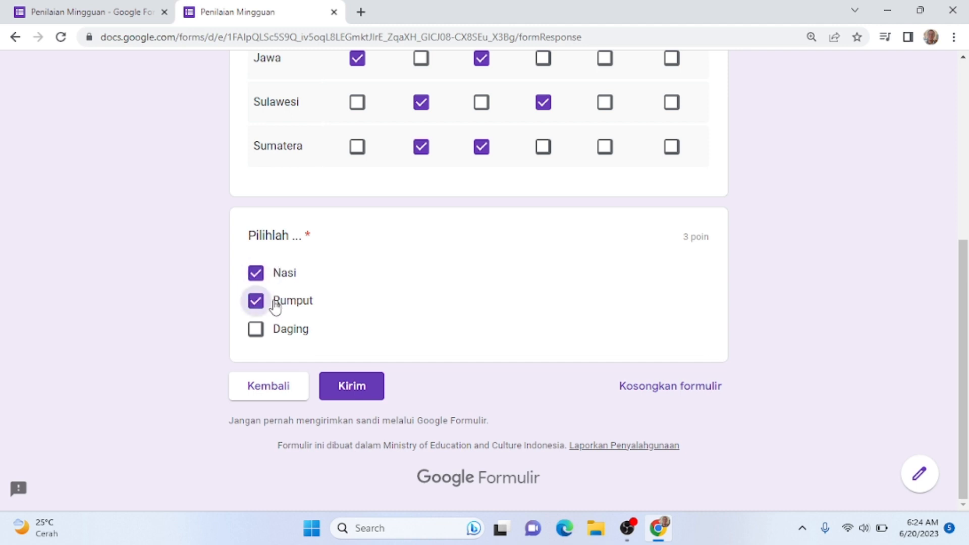
click(300, 331)
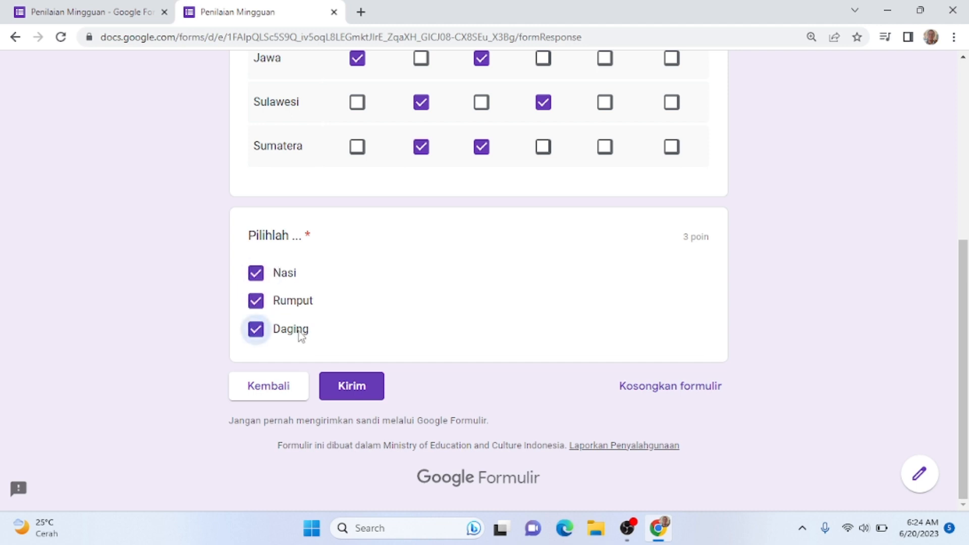
click(340, 385)
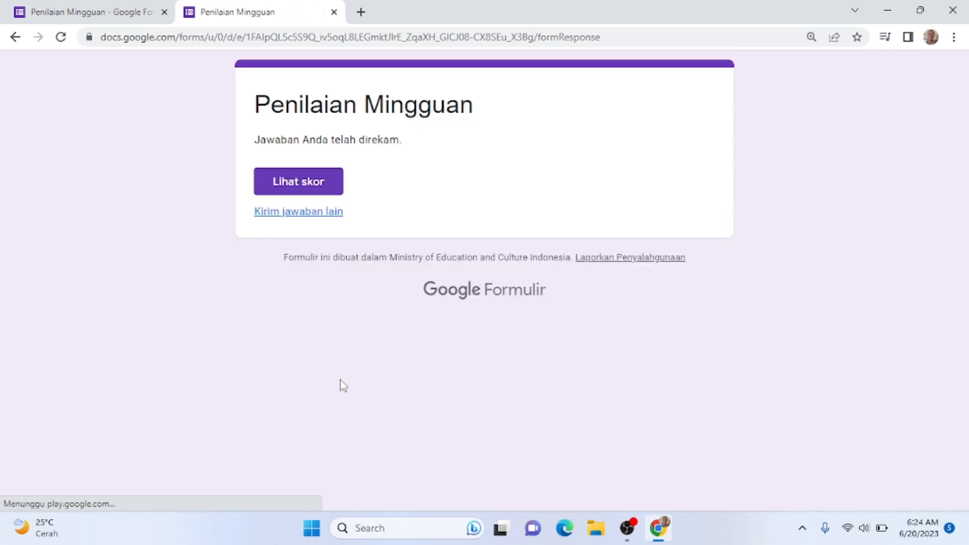
- Open the submitted response's score and review the results of the multiple-choice, short-answer and essay sections
click(313, 194)
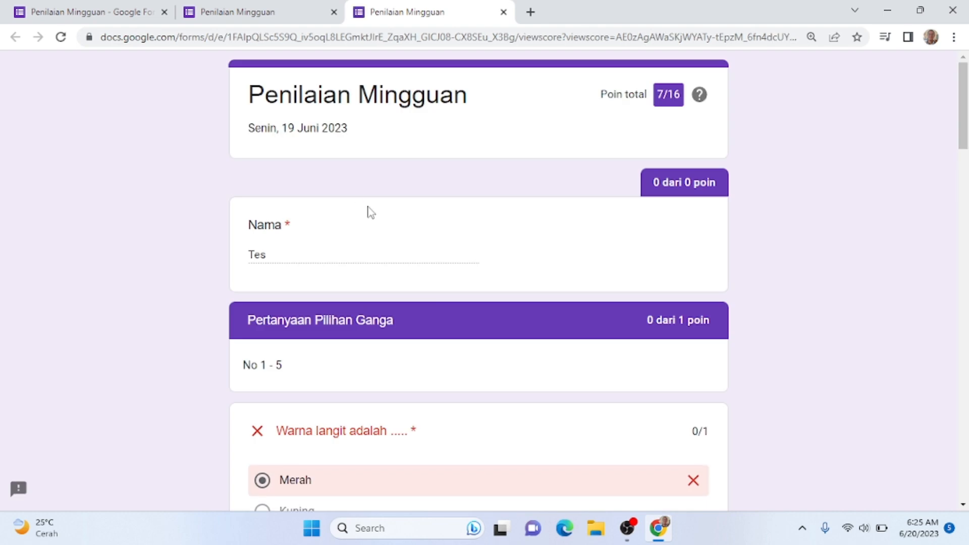
scroll(368, 207, down, 7)
scroll(374, 197, up, 1)
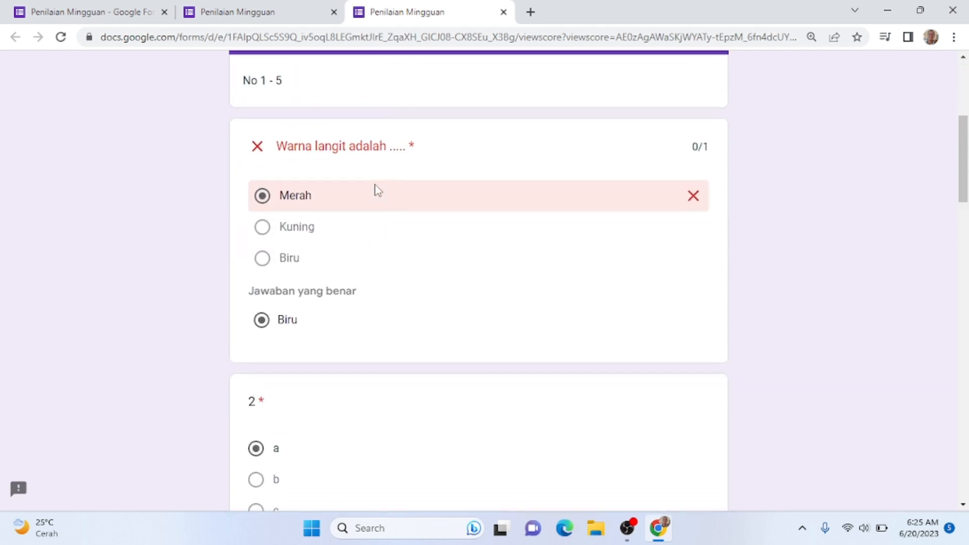
scroll(681, 150, down, 7)
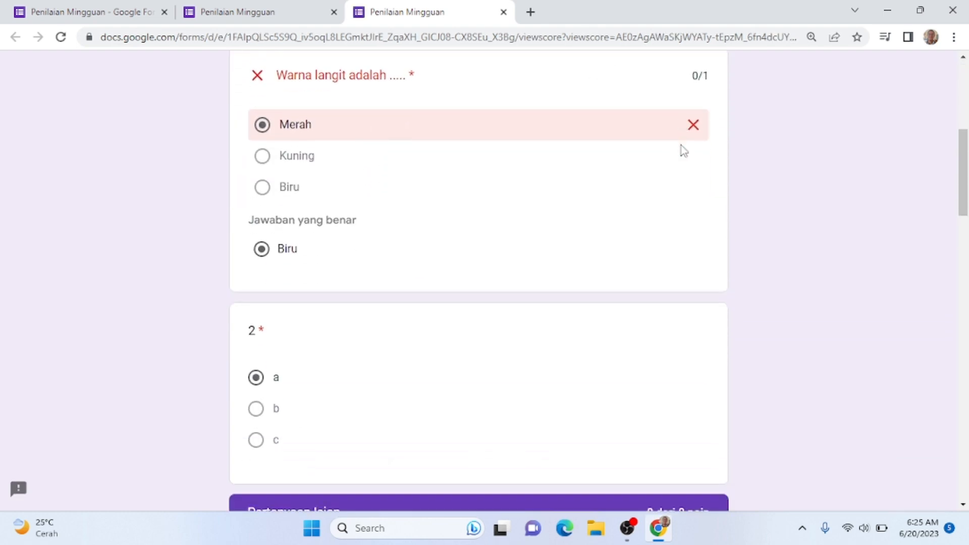
scroll(669, 153, down, 4)
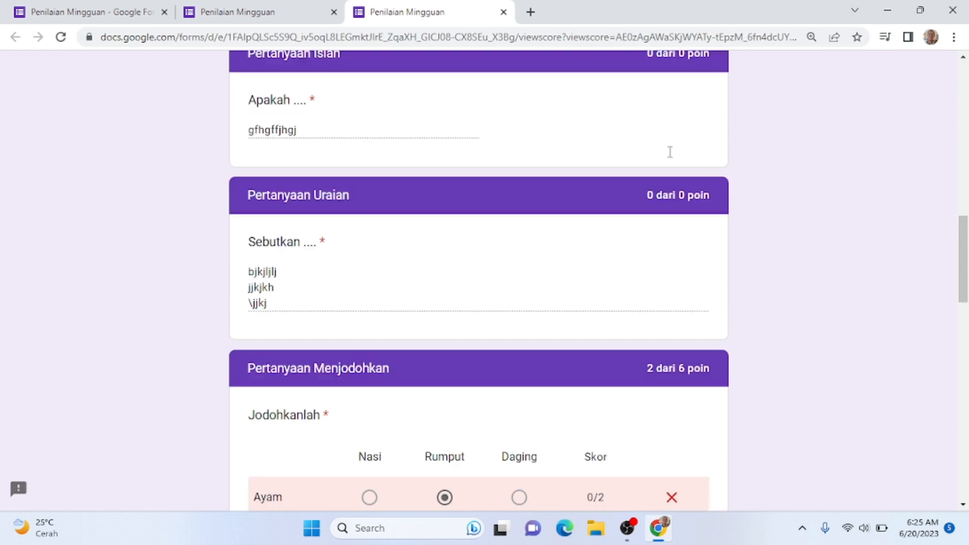
scroll(604, 143, up, 2)
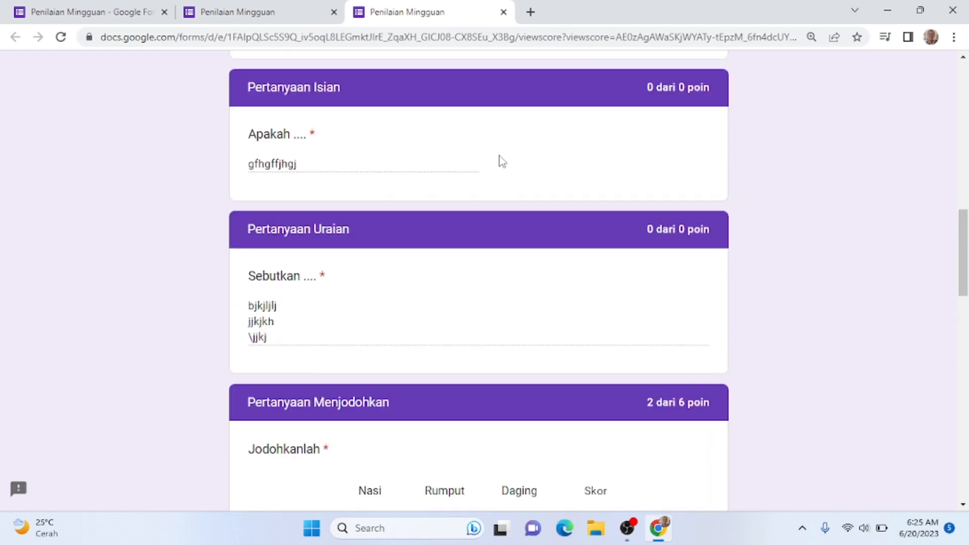
- Review the per-row scores and correct answers of the matching grid, the checkbox grid and the "Pilihlah ..." question
scroll(543, 205, down, 6)
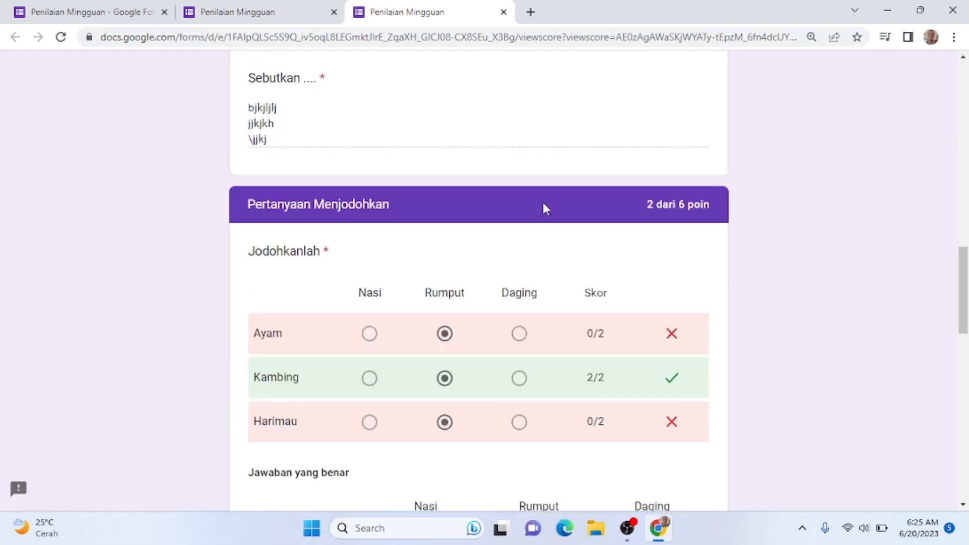
scroll(541, 207, up, 1)
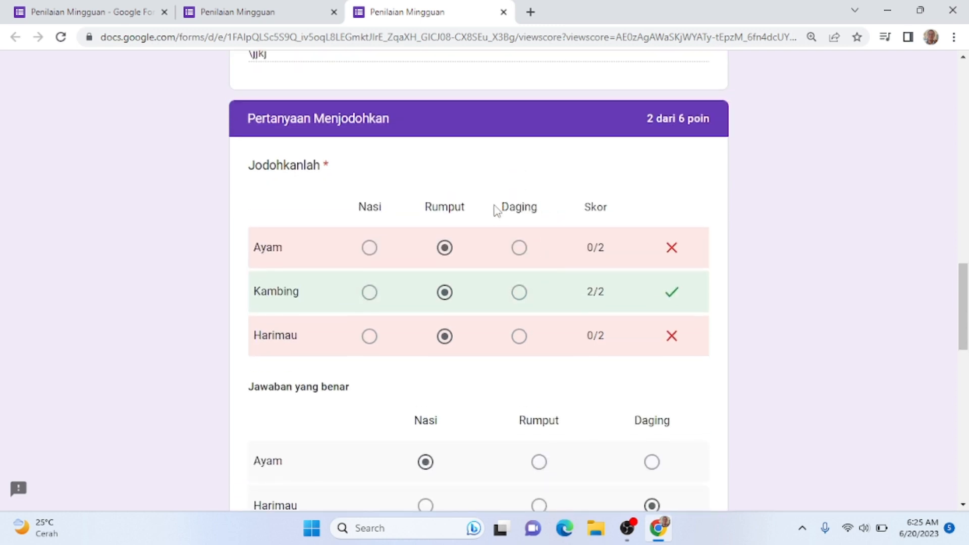
scroll(506, 214, down, 1)
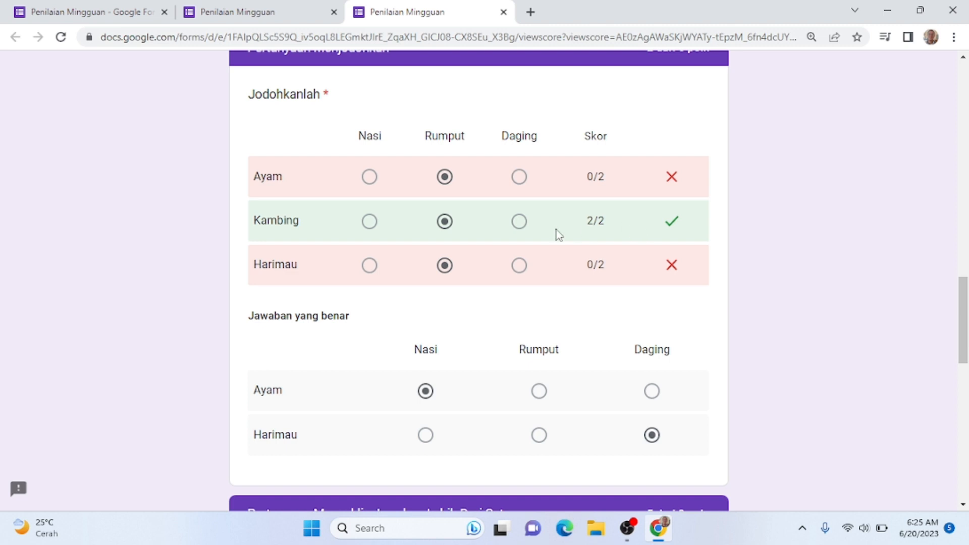
scroll(589, 225, down, 3)
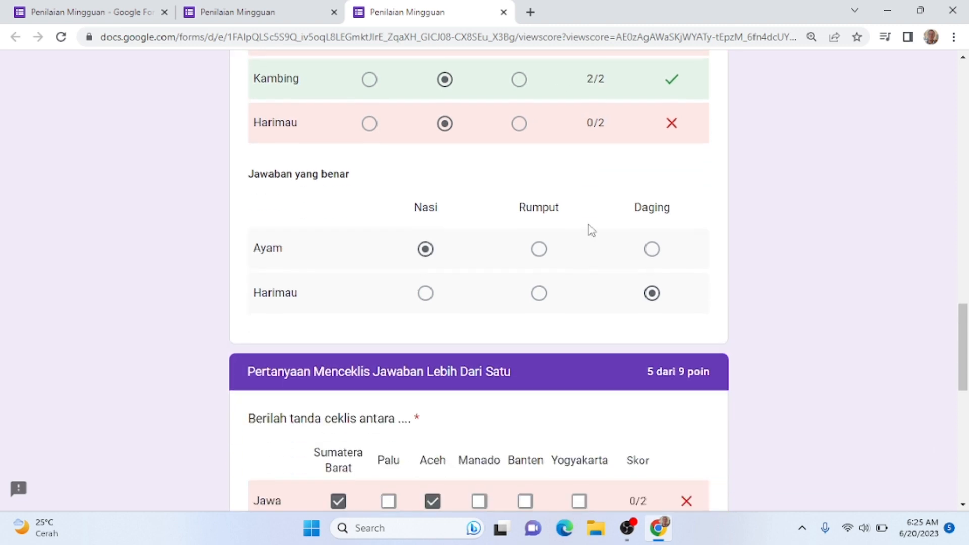
scroll(472, 272, down, 3)
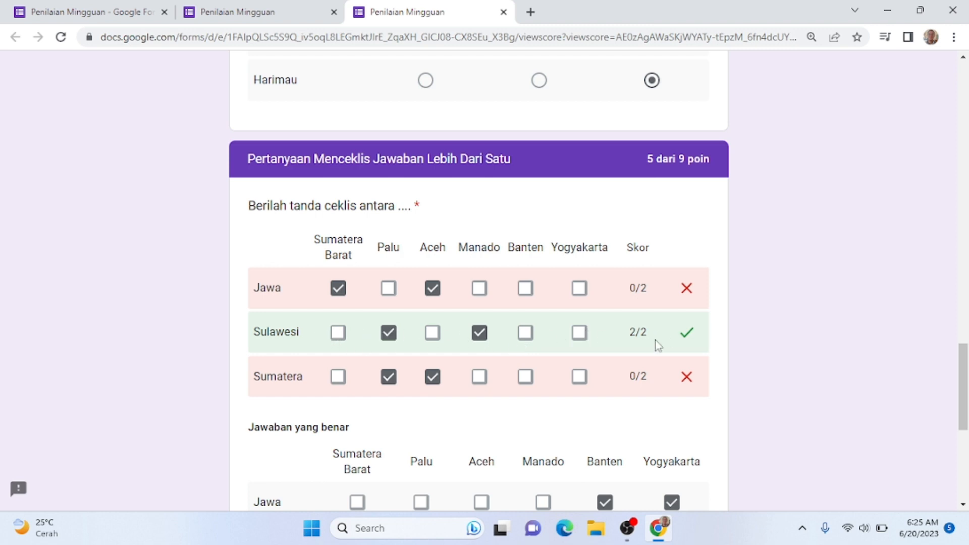
scroll(656, 344, down, 4)
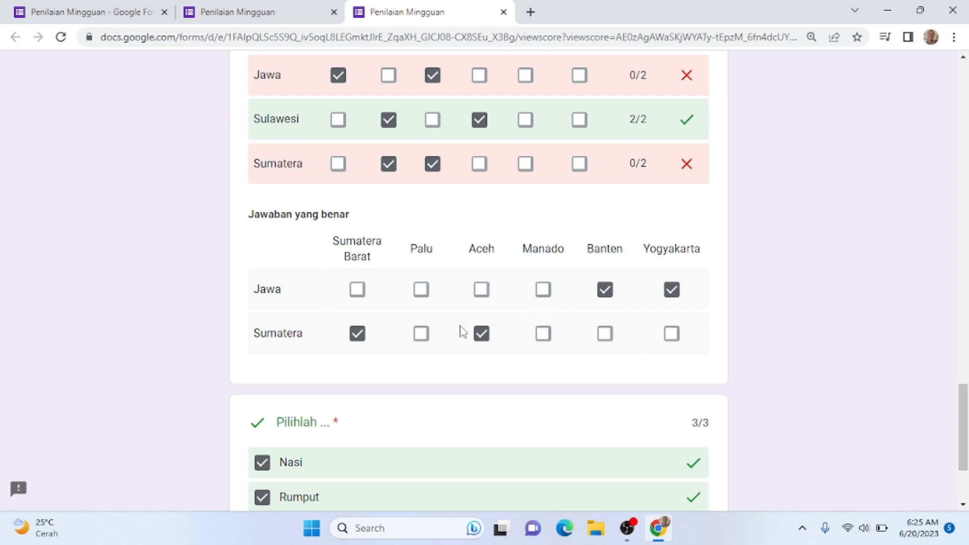
scroll(502, 330, down, 3)
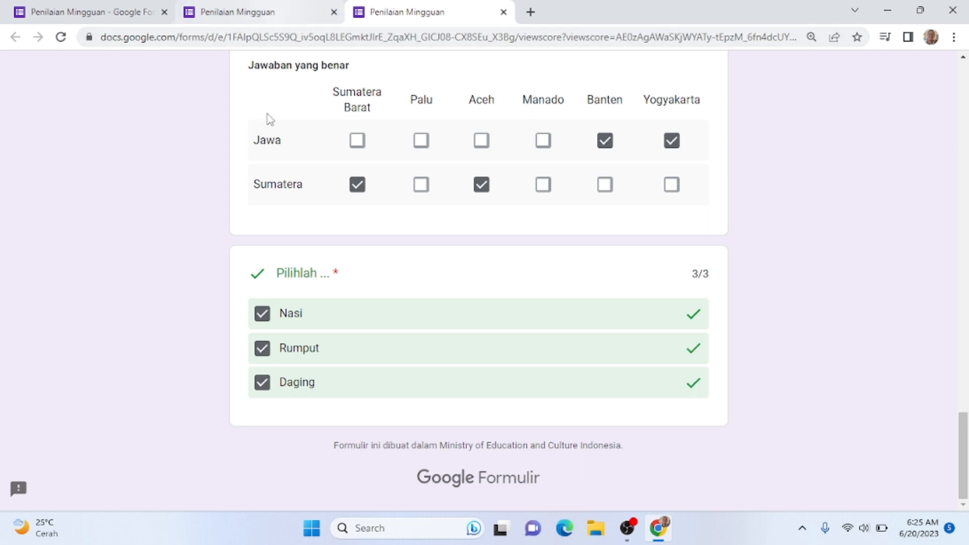
scroll(270, 275, up, 3)
- In the form editor's quiz settings, turn off "Jawaban yang benar" and "Pertanyaan tak terjawab" for respondents, keeping "Nilai poin" on
click(224, 15)
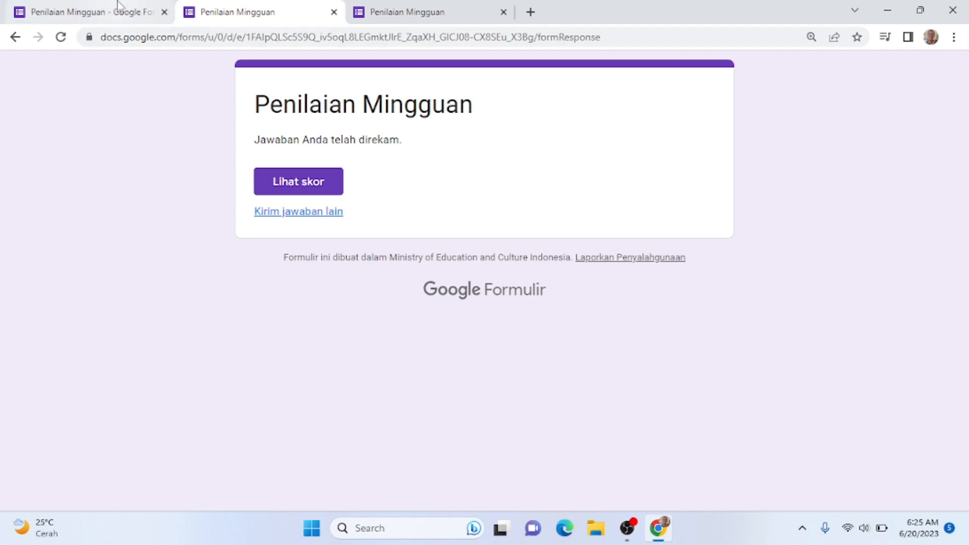
click(126, 15)
click(574, 124)
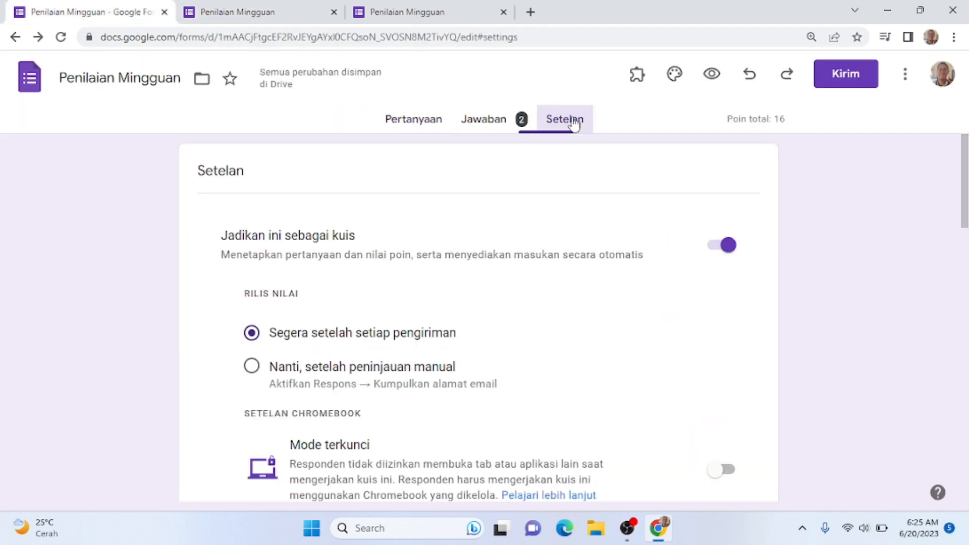
scroll(567, 216, down, 4)
scroll(559, 231, down, 1)
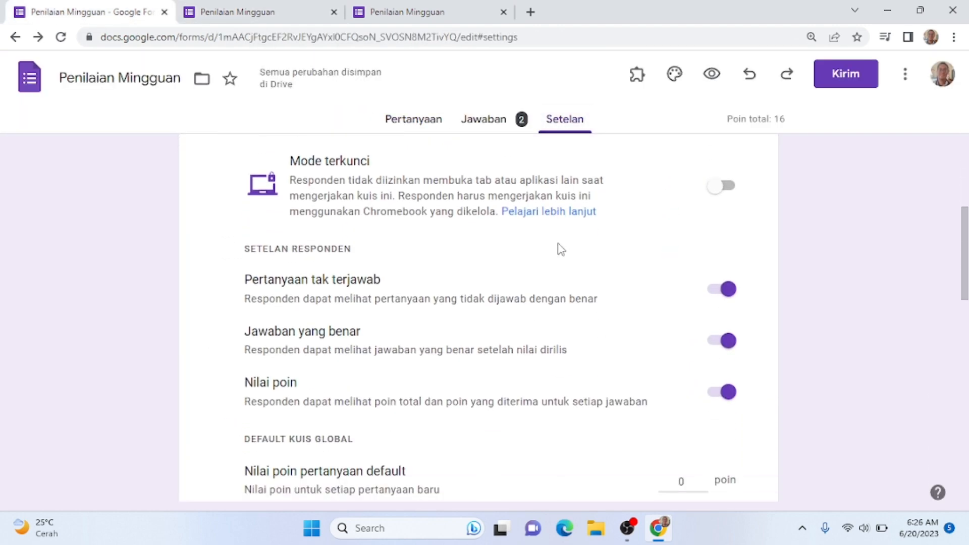
click(716, 345)
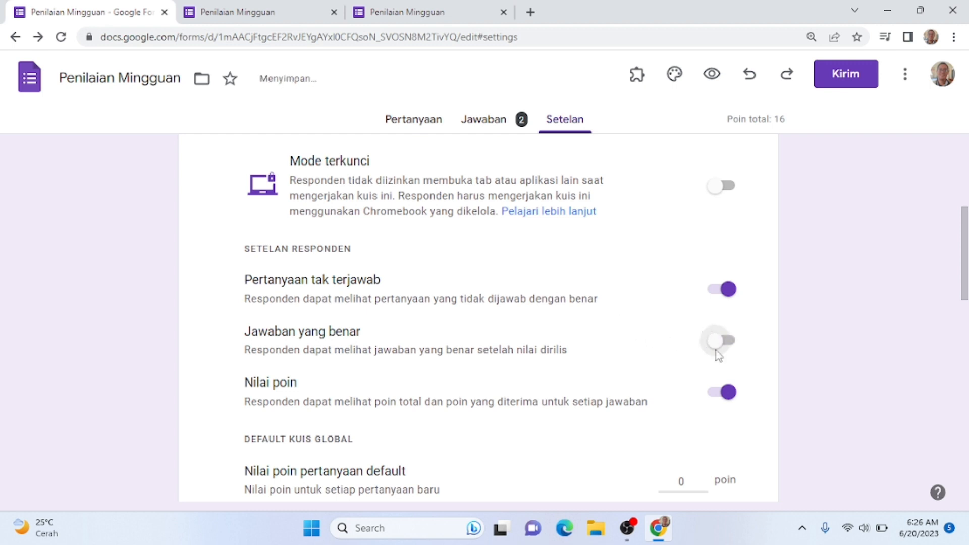
click(720, 399)
click(719, 398)
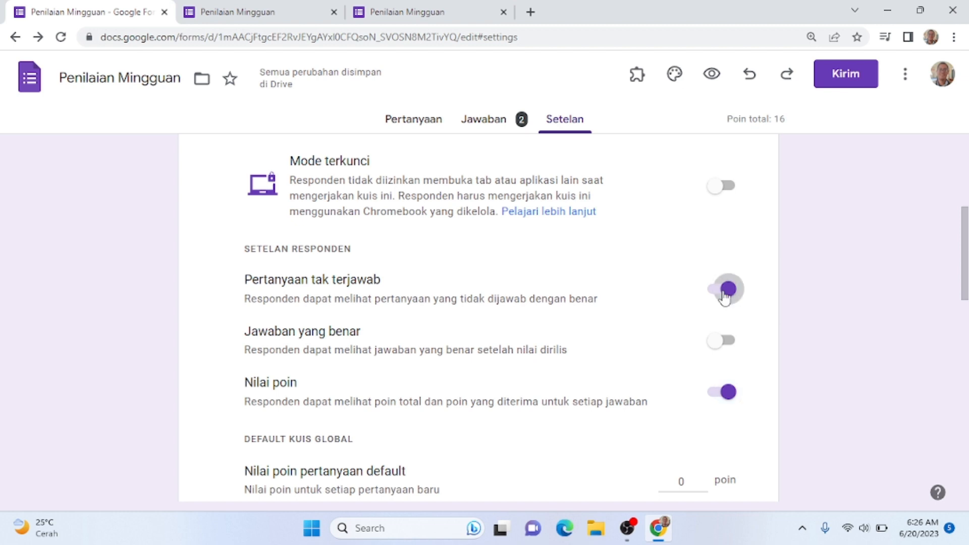
click(724, 297)
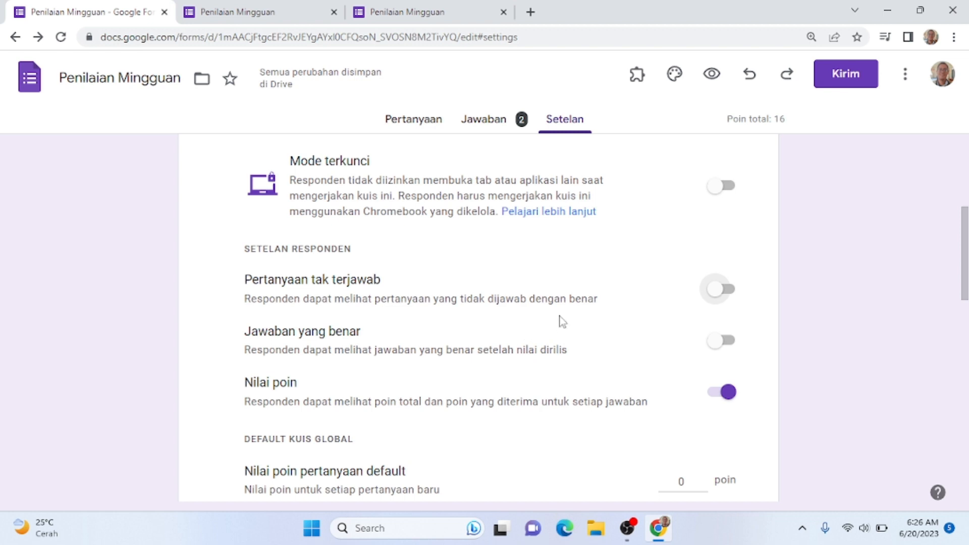
- Return to the submission confirmation page and start another response to the form
scroll(589, 325, down, 1)
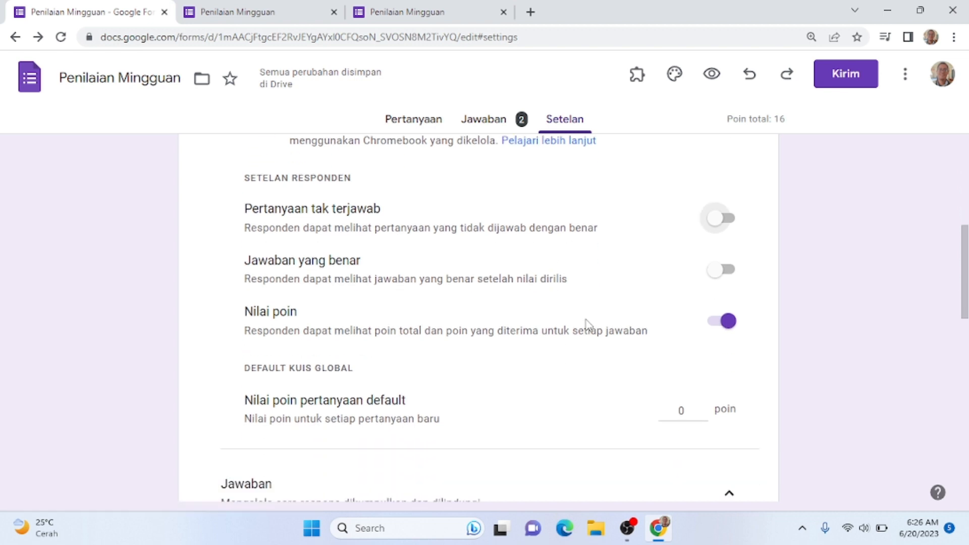
scroll(589, 324, down, 1)
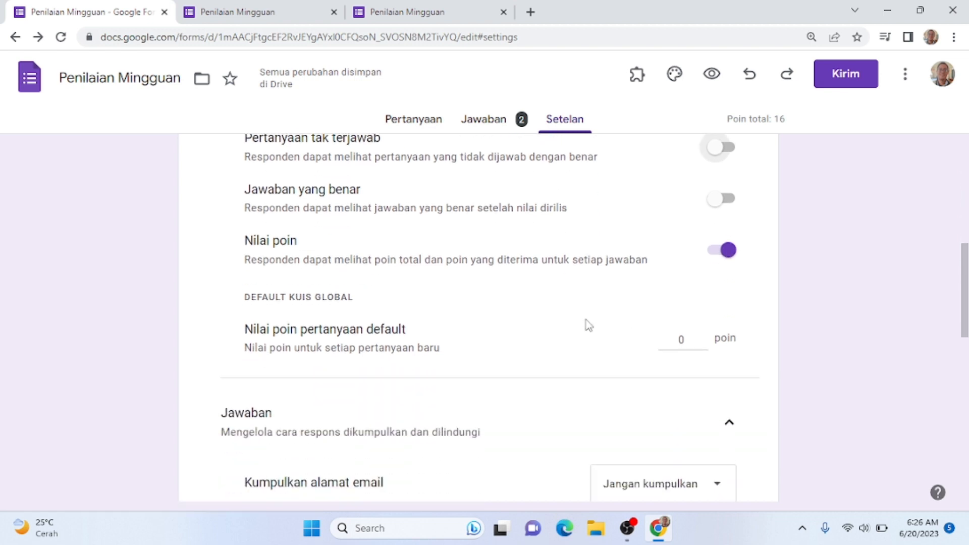
scroll(589, 325, down, 2)
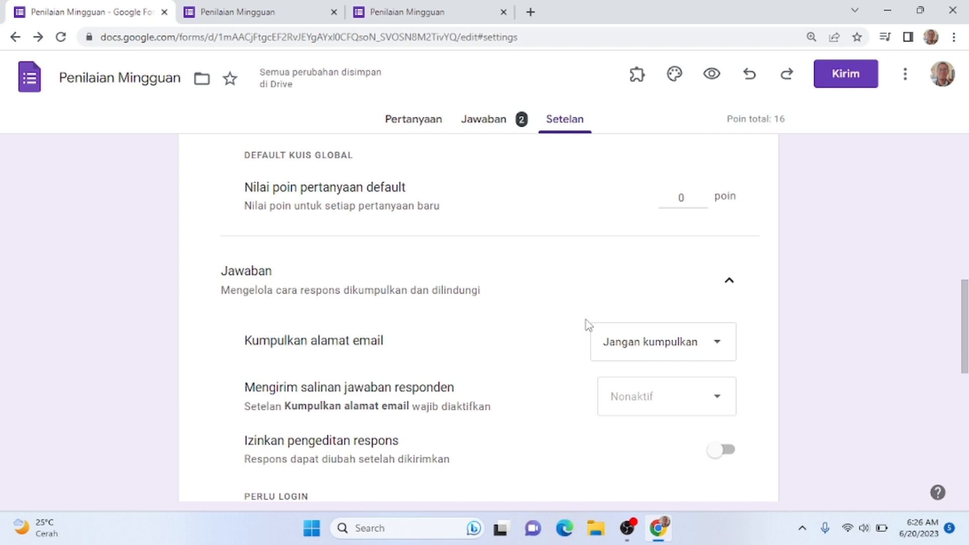
scroll(586, 324, down, 1)
click(305, 7)
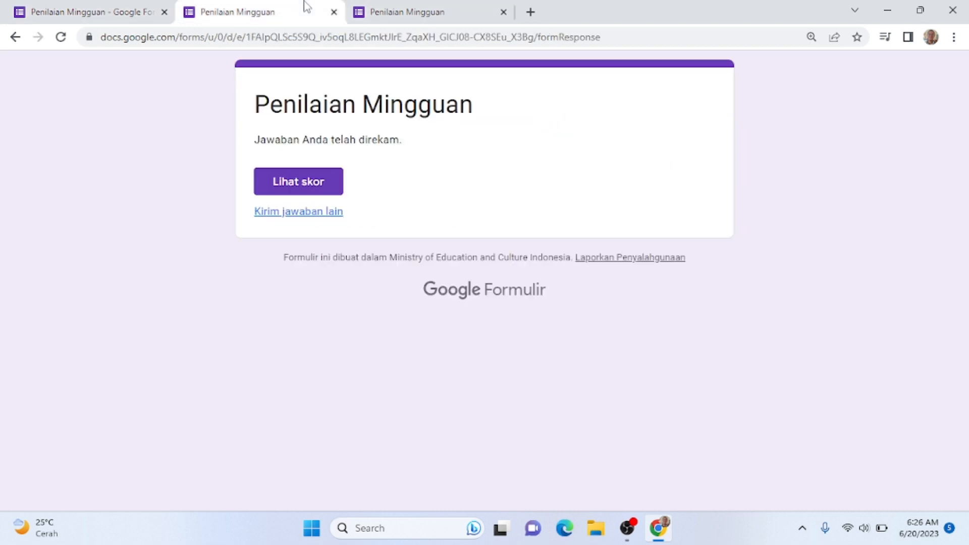
click(326, 211)
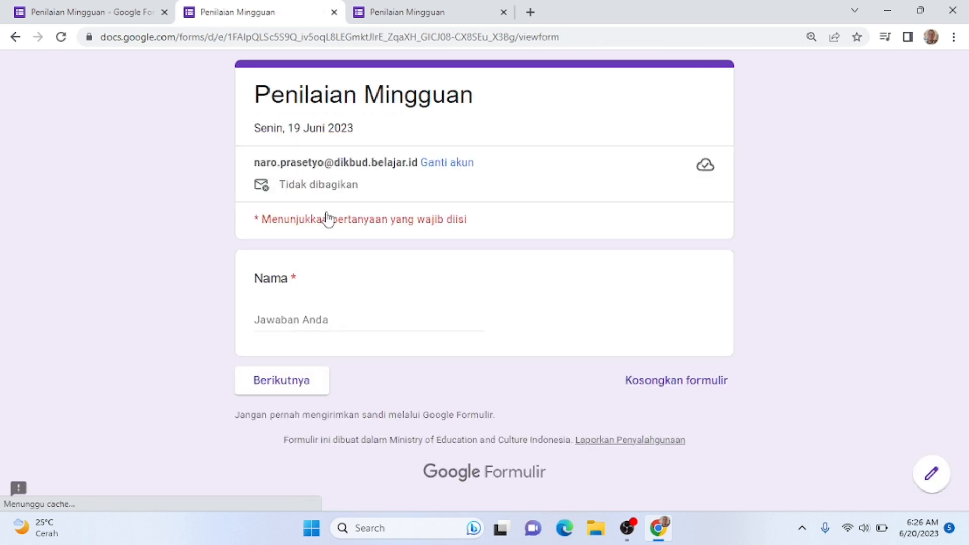
- Switch back to the form editor and examine its score release, respondent, response collection, login and default settings
click(127, 8)
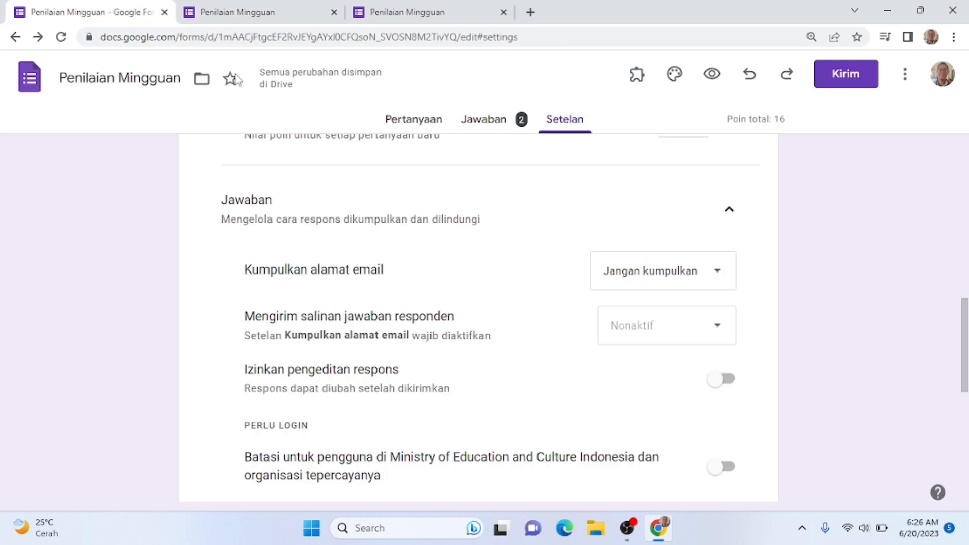
scroll(301, 265, down, 7)
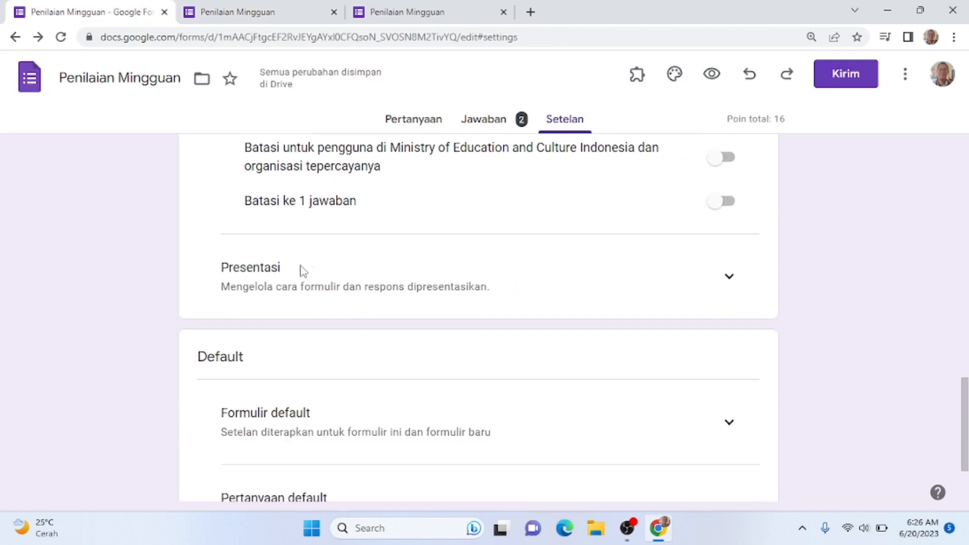
scroll(301, 271, up, 5)
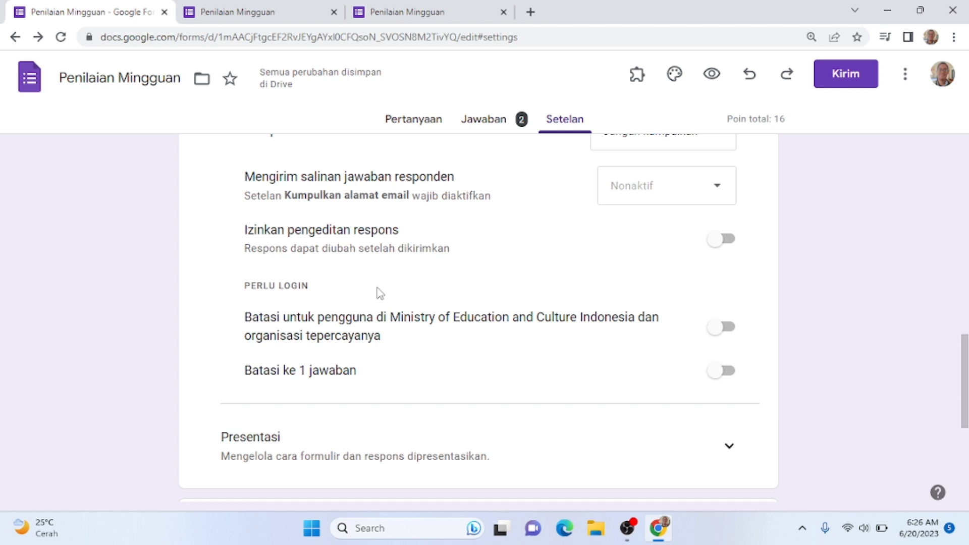
scroll(380, 293, up, 3)
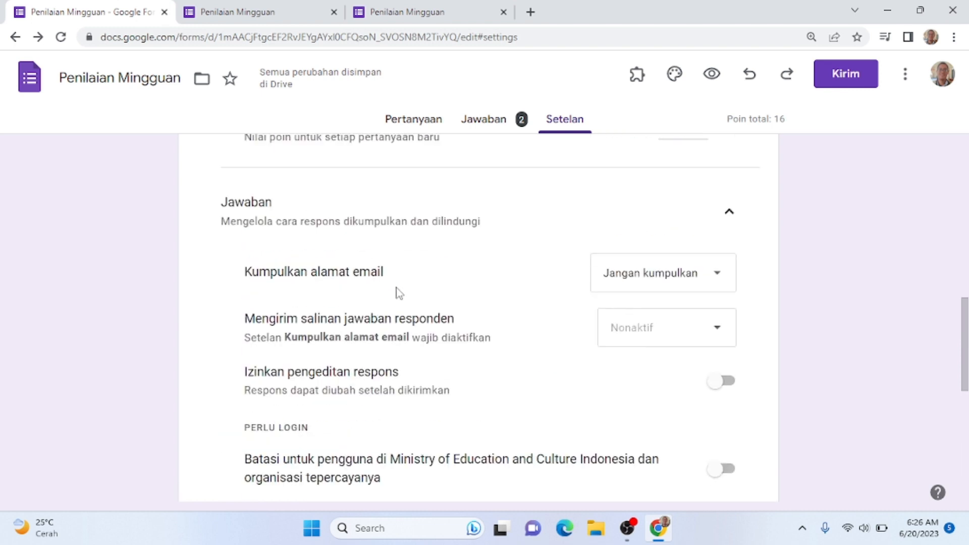
scroll(398, 289, up, 1)
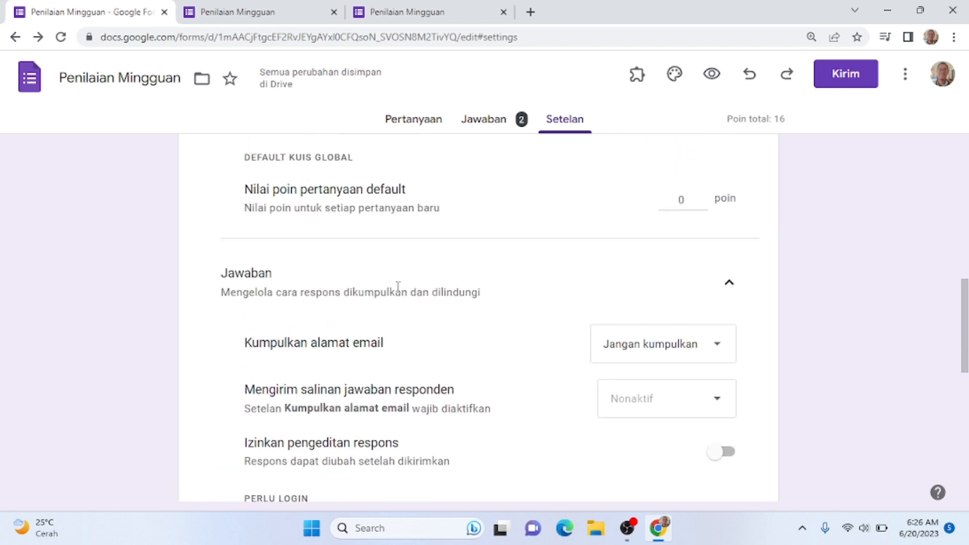
scroll(401, 292, up, 2)
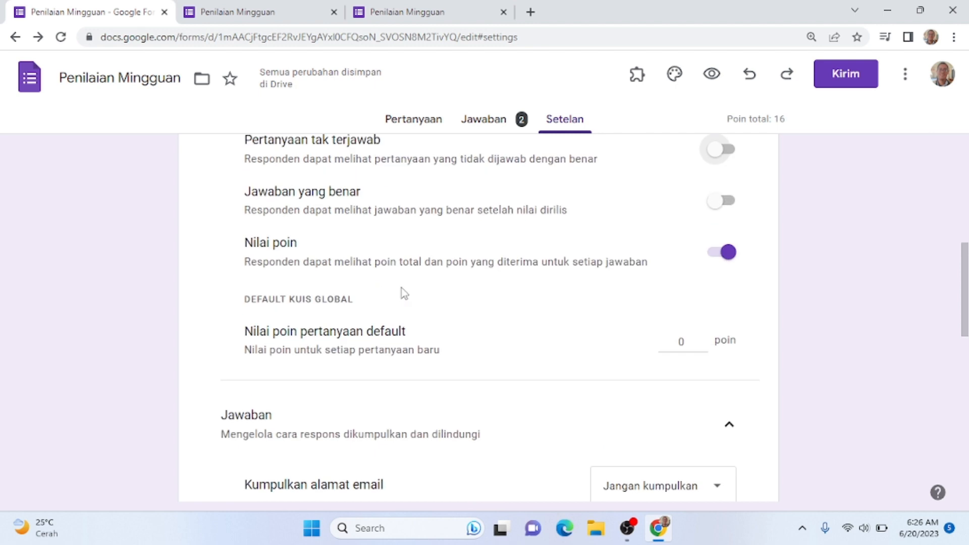
scroll(403, 290, up, 1)
scroll(405, 291, up, 3)
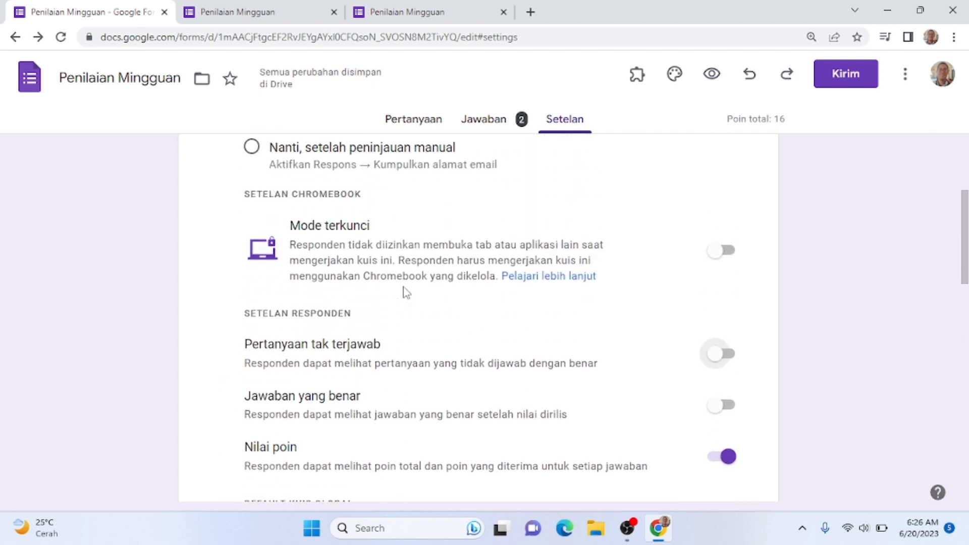
scroll(405, 291, up, 2)
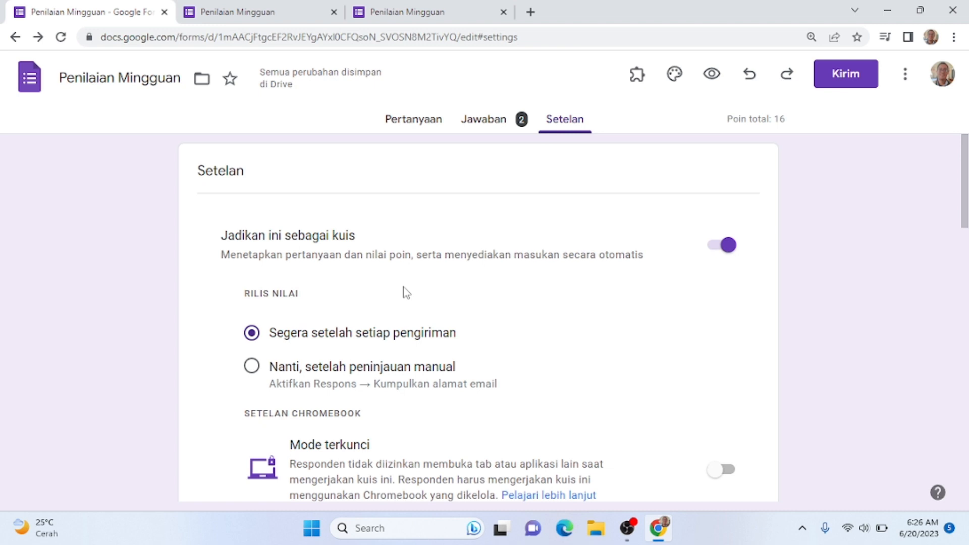
scroll(406, 291, down, 2)
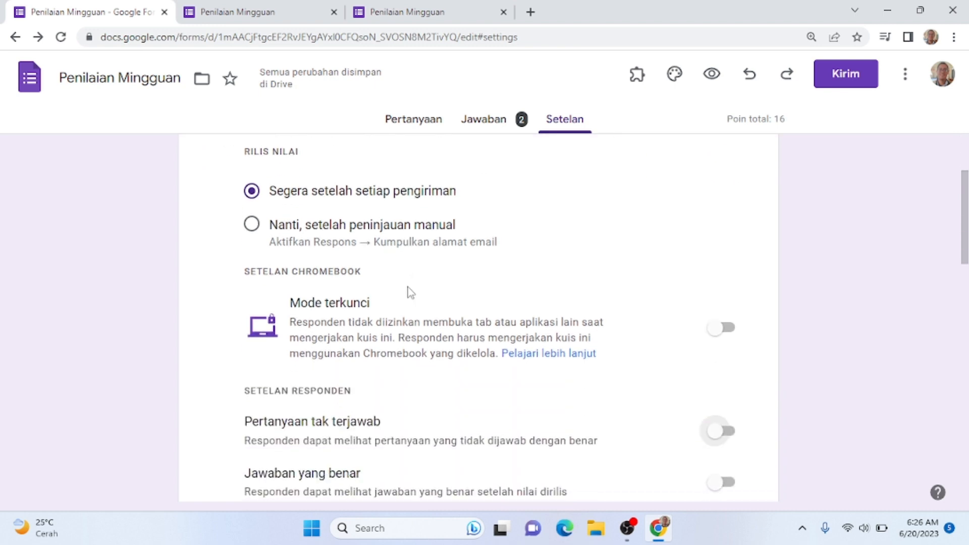
scroll(449, 308, down, 1)
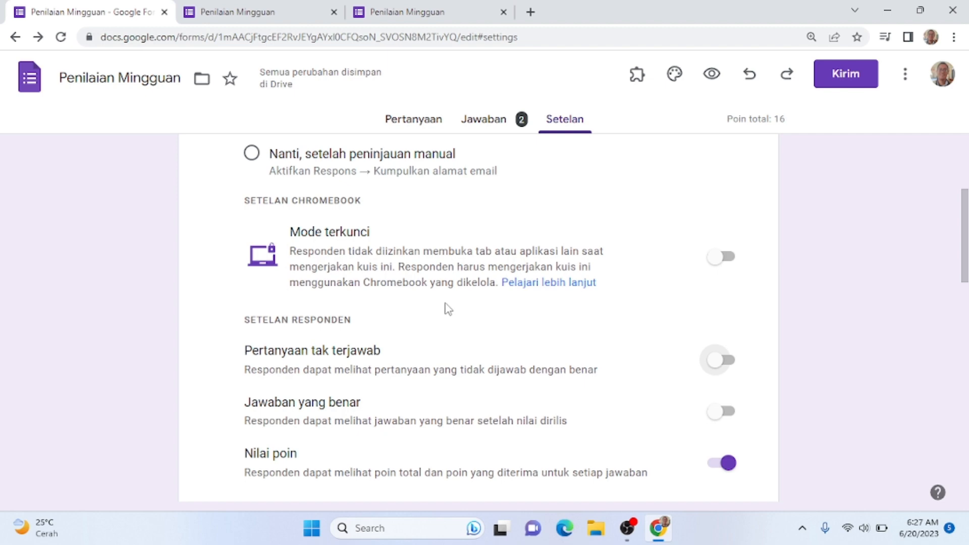
scroll(448, 308, down, 5)
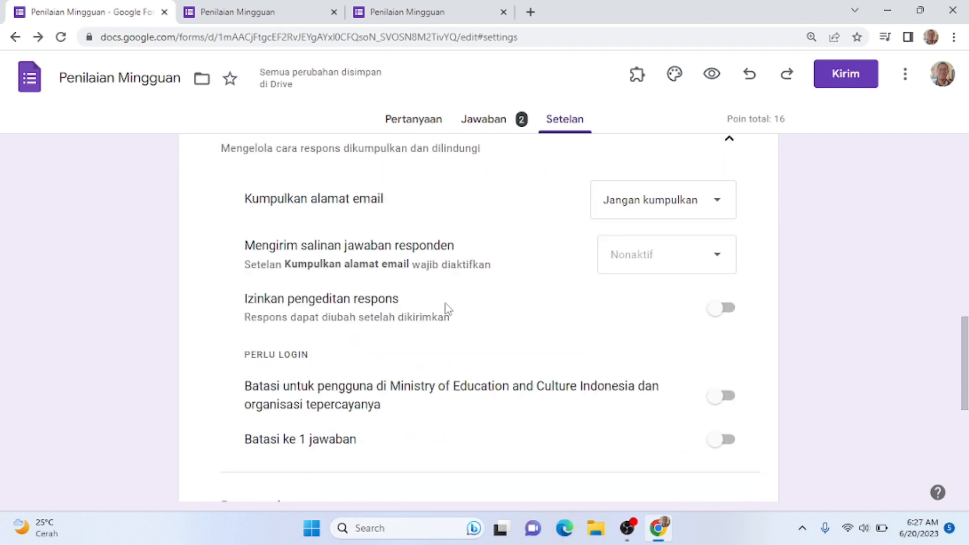
scroll(448, 309, down, 5)
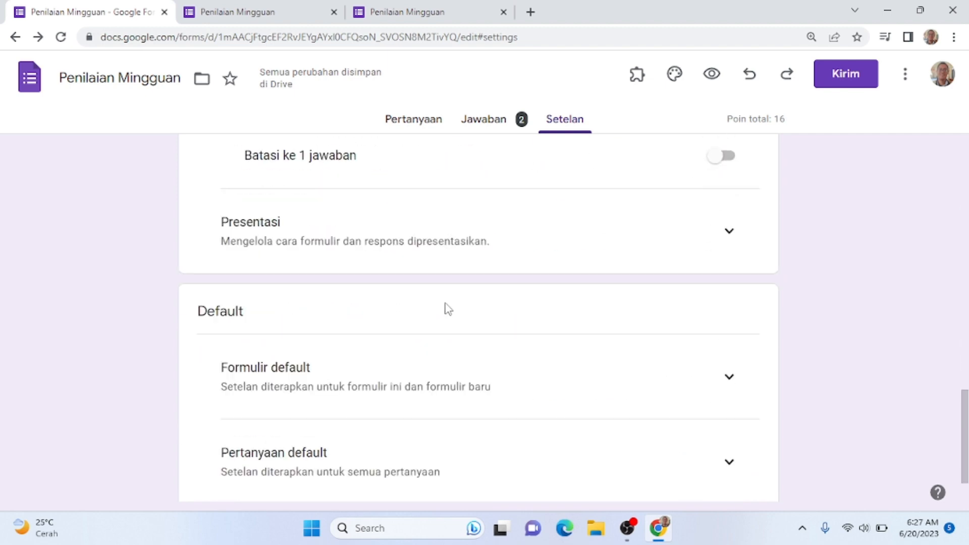
- Turn on "Batasi ke 1 jawaban" in the form's login requirements to limit each respondent to one submission
scroll(444, 310, up, 5)
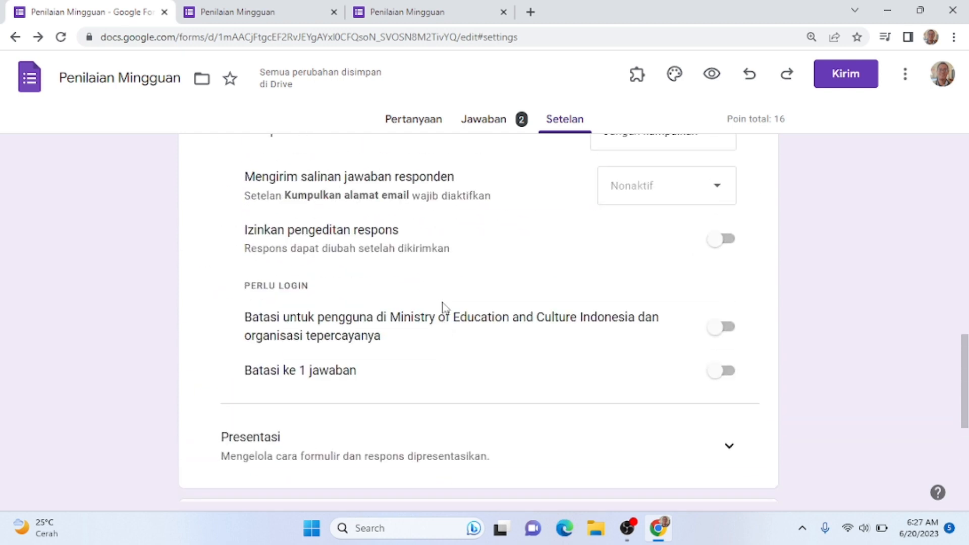
click(727, 376)
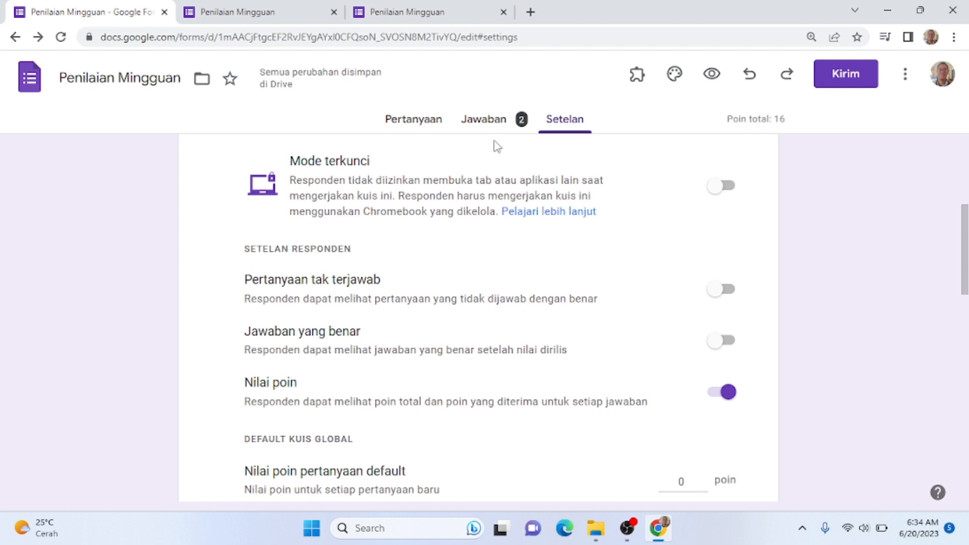
scroll(548, 296, down, 5)
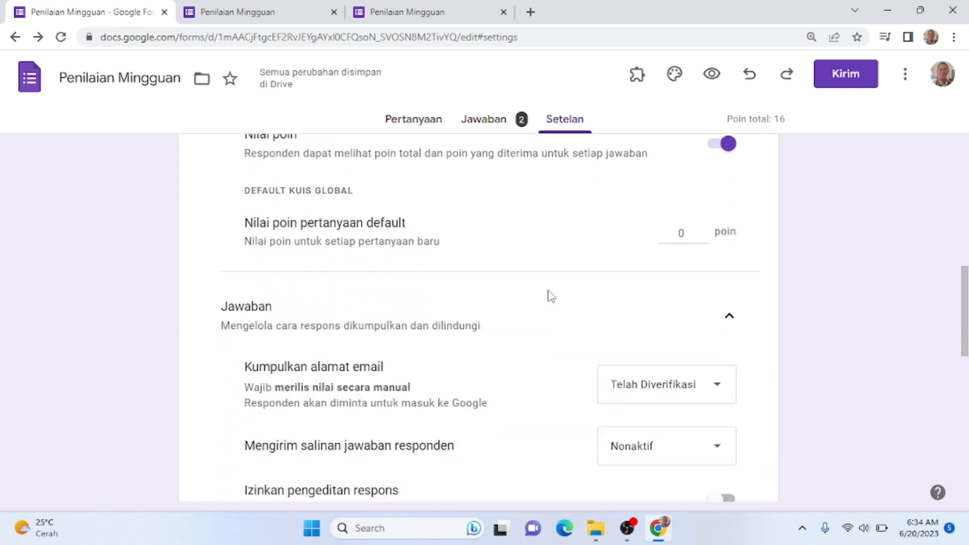
scroll(548, 296, down, 8)
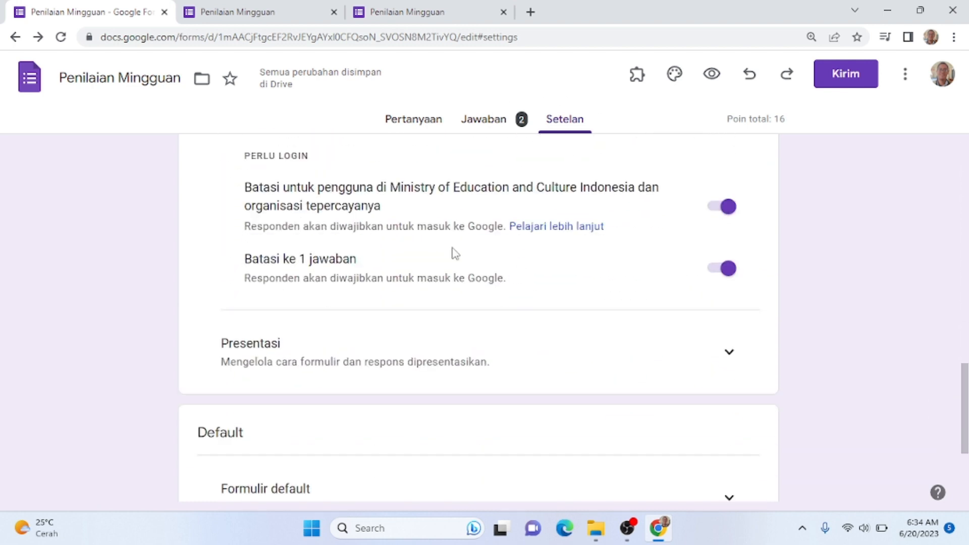
click(723, 275)
click(723, 275)
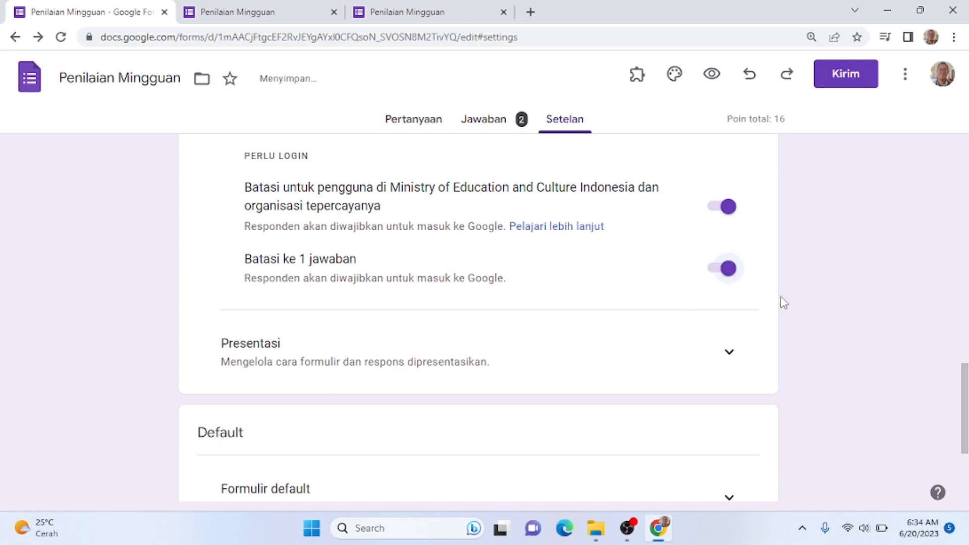
- Set the quiz's score release to "Segera setelah setiap pengiriman"
scroll(782, 301, up, 6)
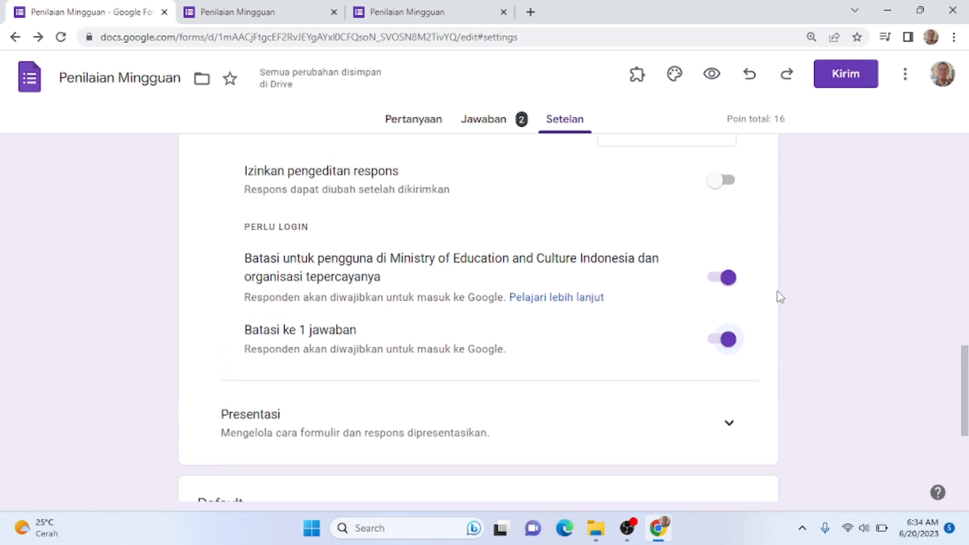
scroll(781, 296, up, 8)
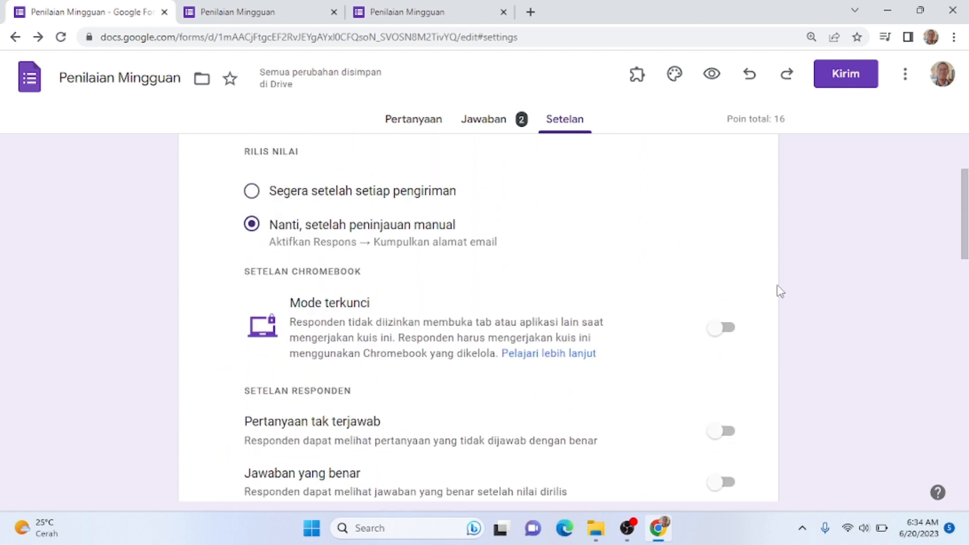
scroll(666, 237, up, 2)
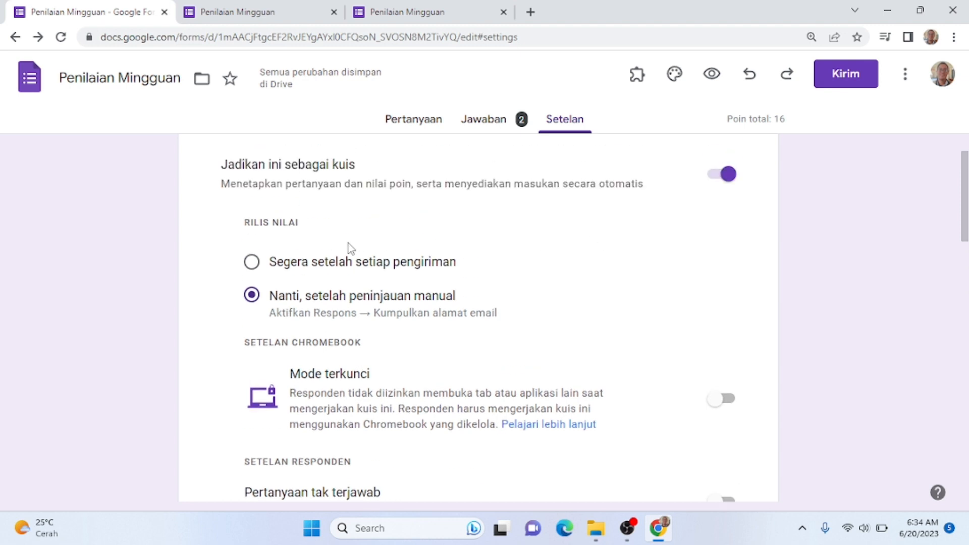
click(255, 266)
- Examine the individual responses, comparing the score and release status of Jawaban 1 and Jawaban 2
click(482, 134)
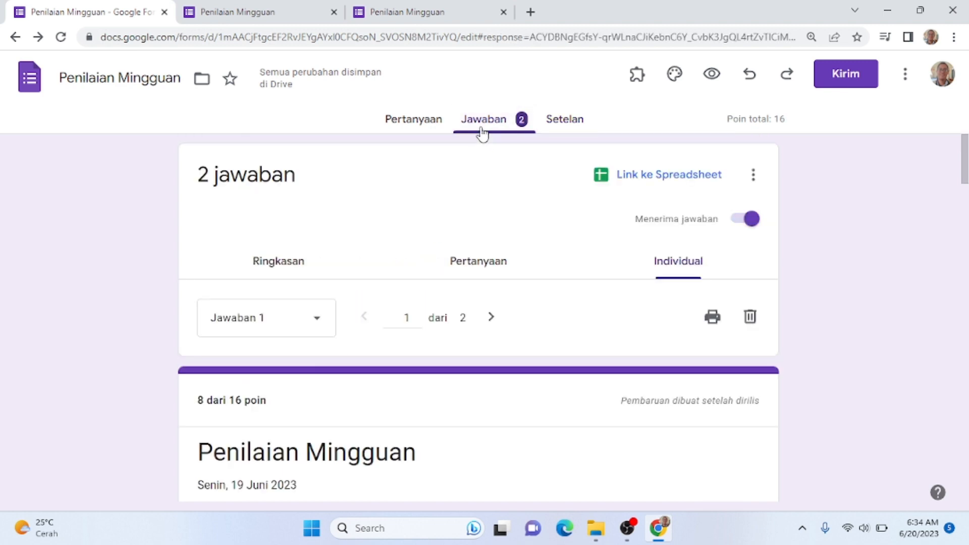
scroll(465, 173, down, 4)
scroll(461, 179, up, 4)
click(291, 322)
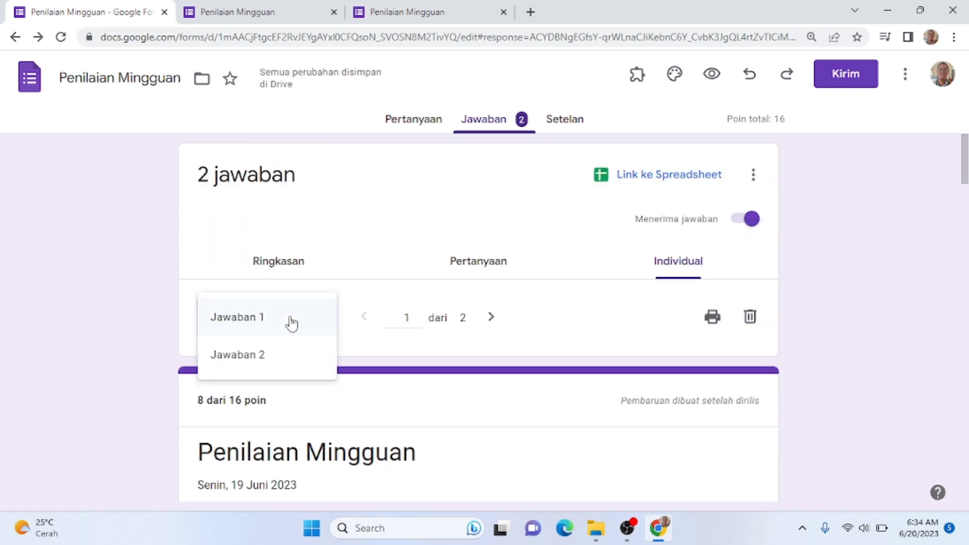
click(293, 366)
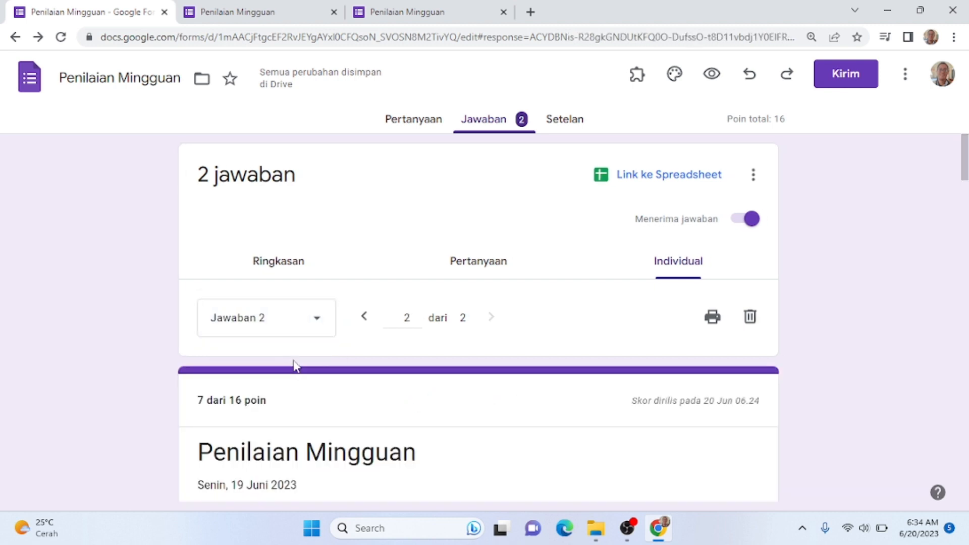
scroll(295, 366, down, 4)
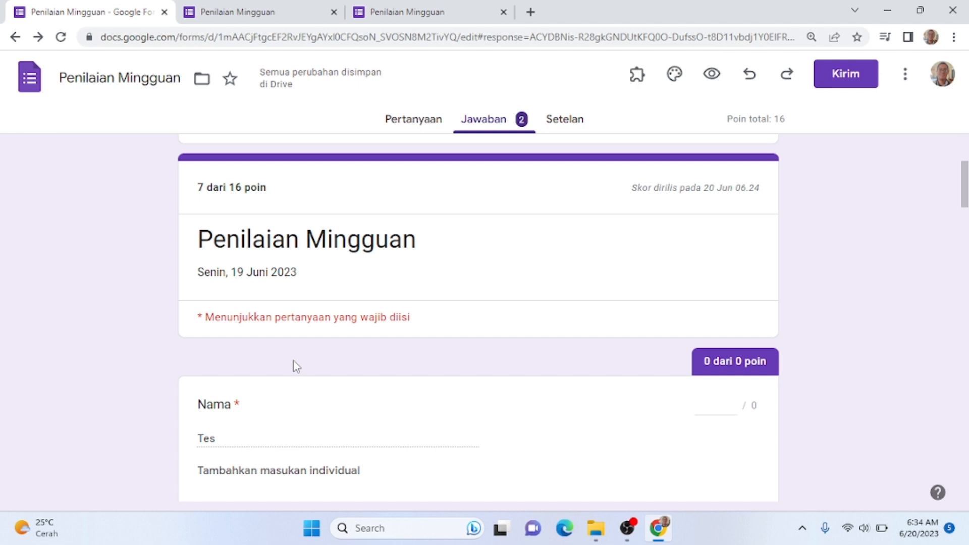
scroll(296, 366, down, 1)
scroll(297, 366, up, 4)
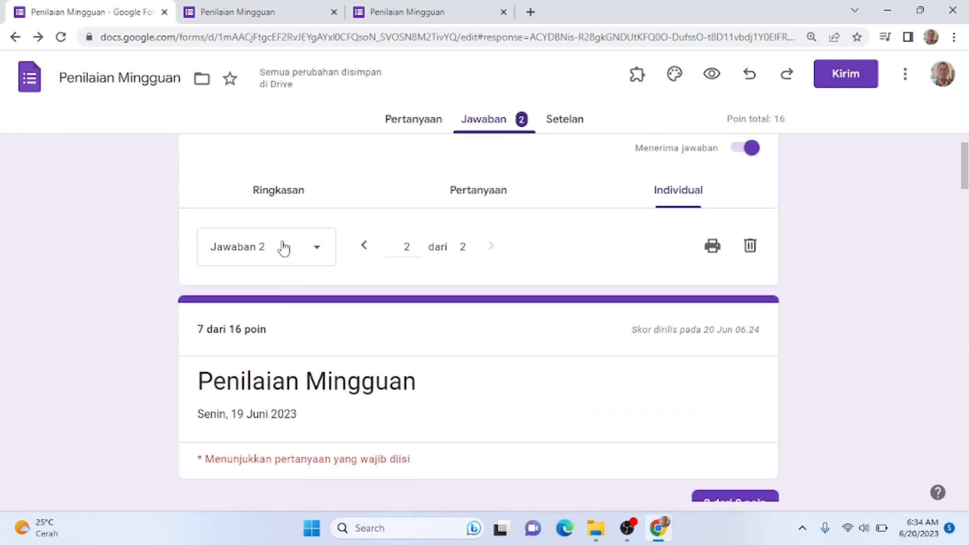
click(275, 248)
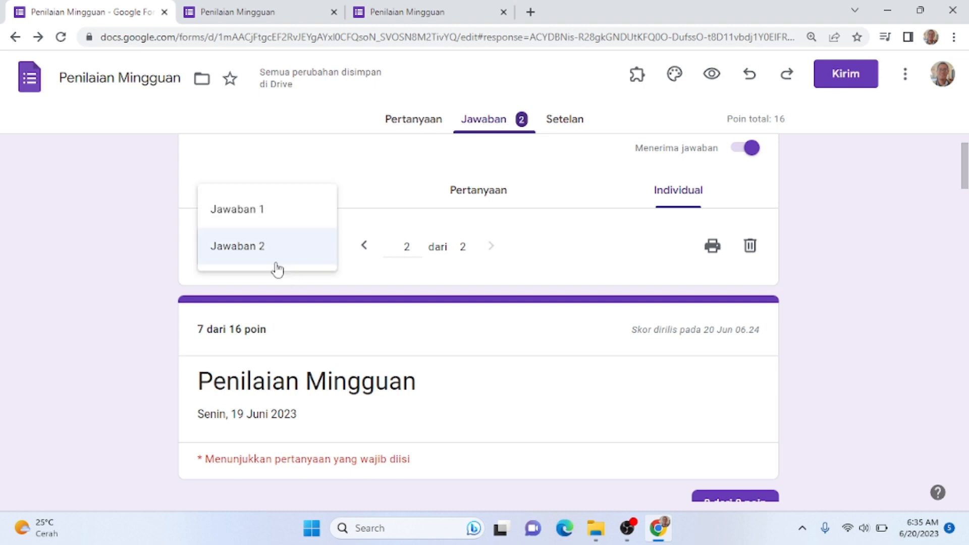
click(281, 211)
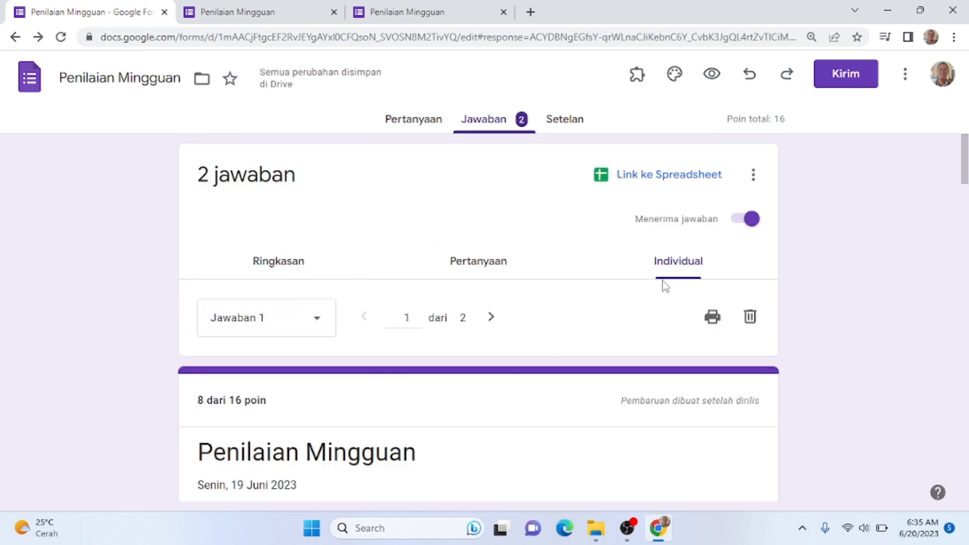
- In Jawaban 1, set the score for the "Apakah ...." answer under Pertanyaan Isian to 5
scroll(573, 337, down, 2)
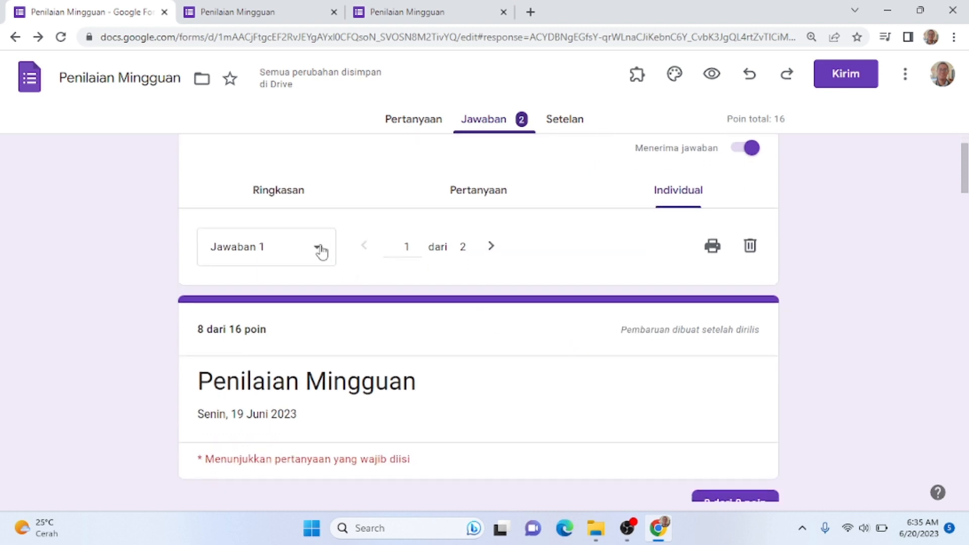
scroll(353, 273, down, 4)
scroll(210, 318, down, 8)
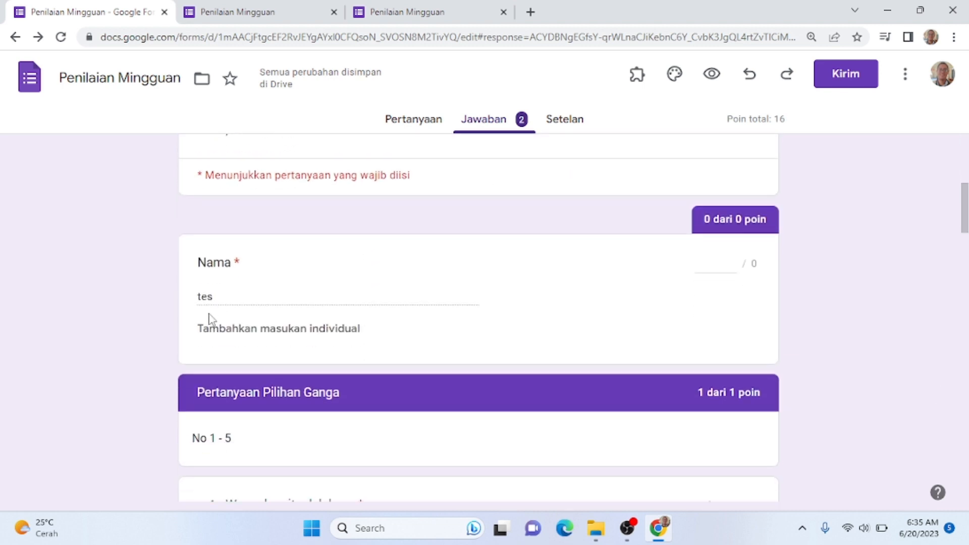
scroll(227, 333, down, 8)
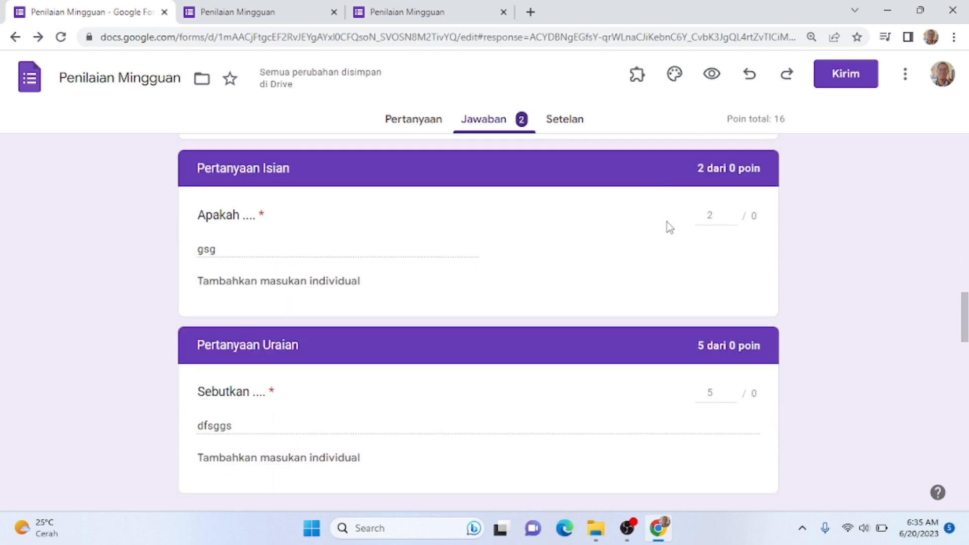
click(731, 215)
click(730, 214)
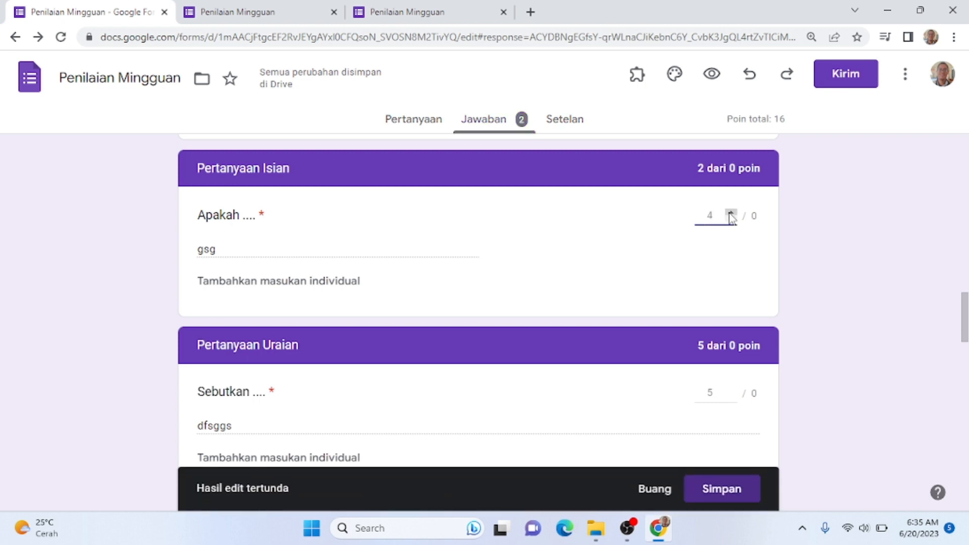
- Raise the score of the "Sebutkan ...." answer under Pertanyaan Uraian and save the pending score edits
scroll(732, 240, down, 2)
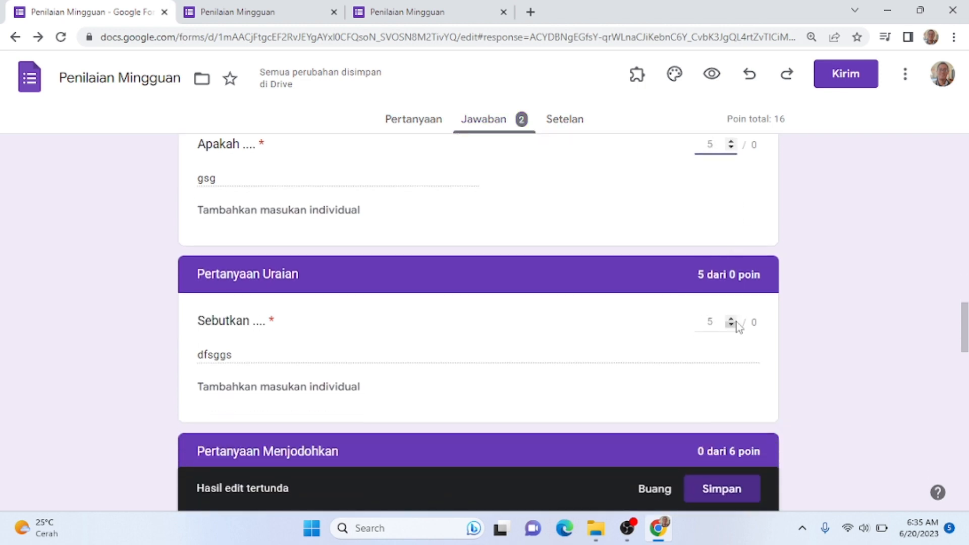
click(731, 319)
click(731, 319)
click(716, 487)
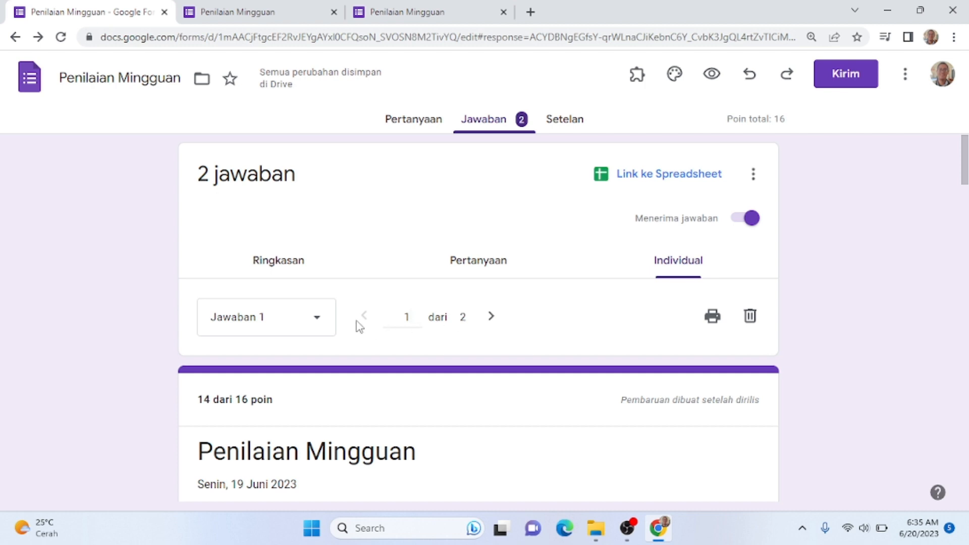
- Check the updated total score of Jawaban 1 and the list of individual responses
click(319, 326)
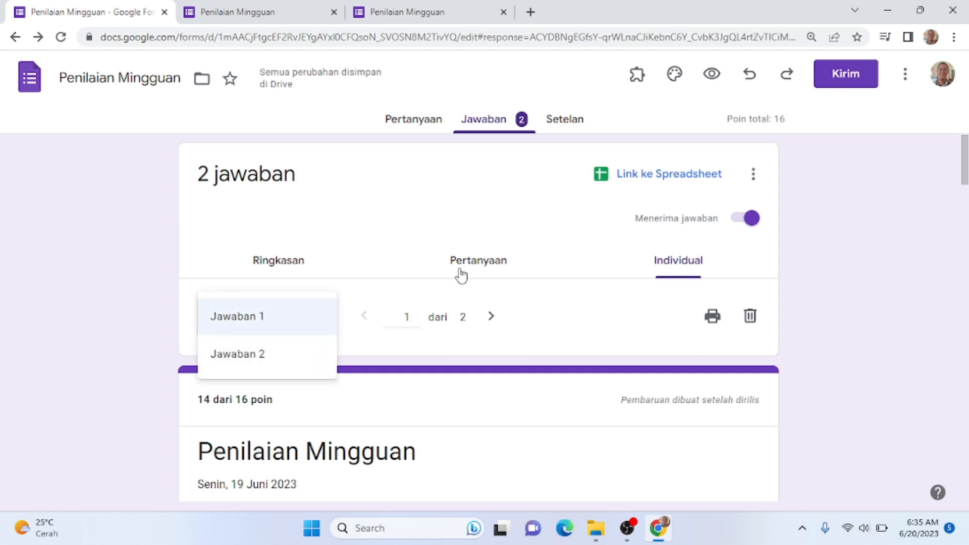
click(153, 356)
drag(145, 361, 430, 387)
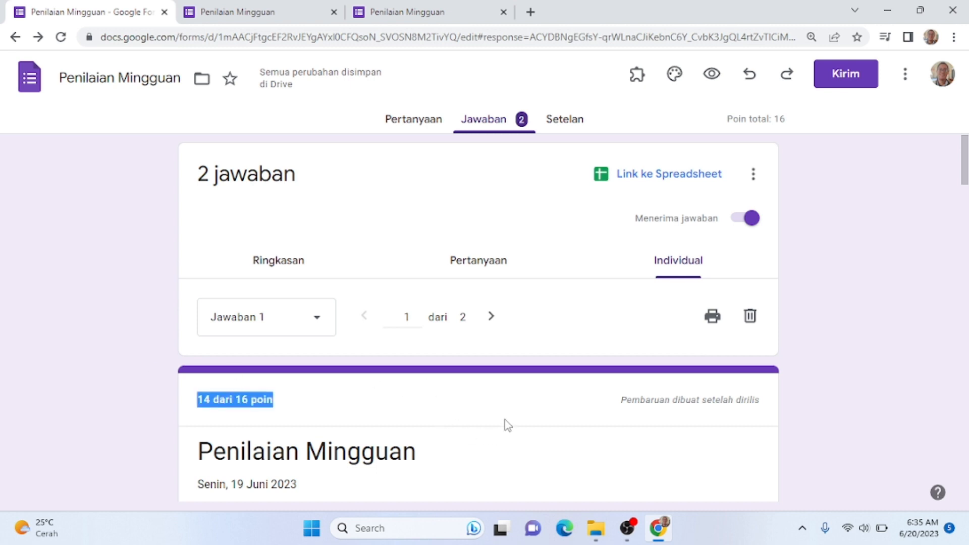
click(818, 359)
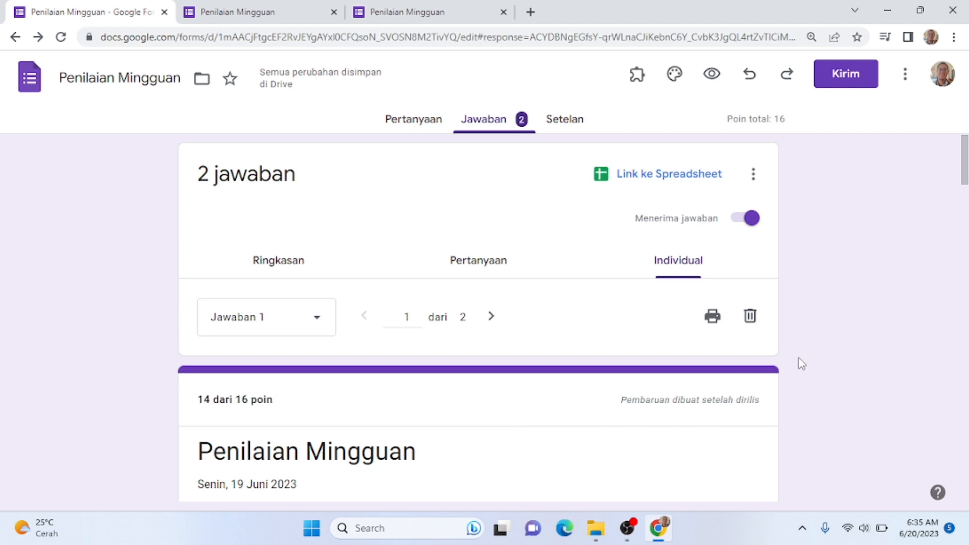